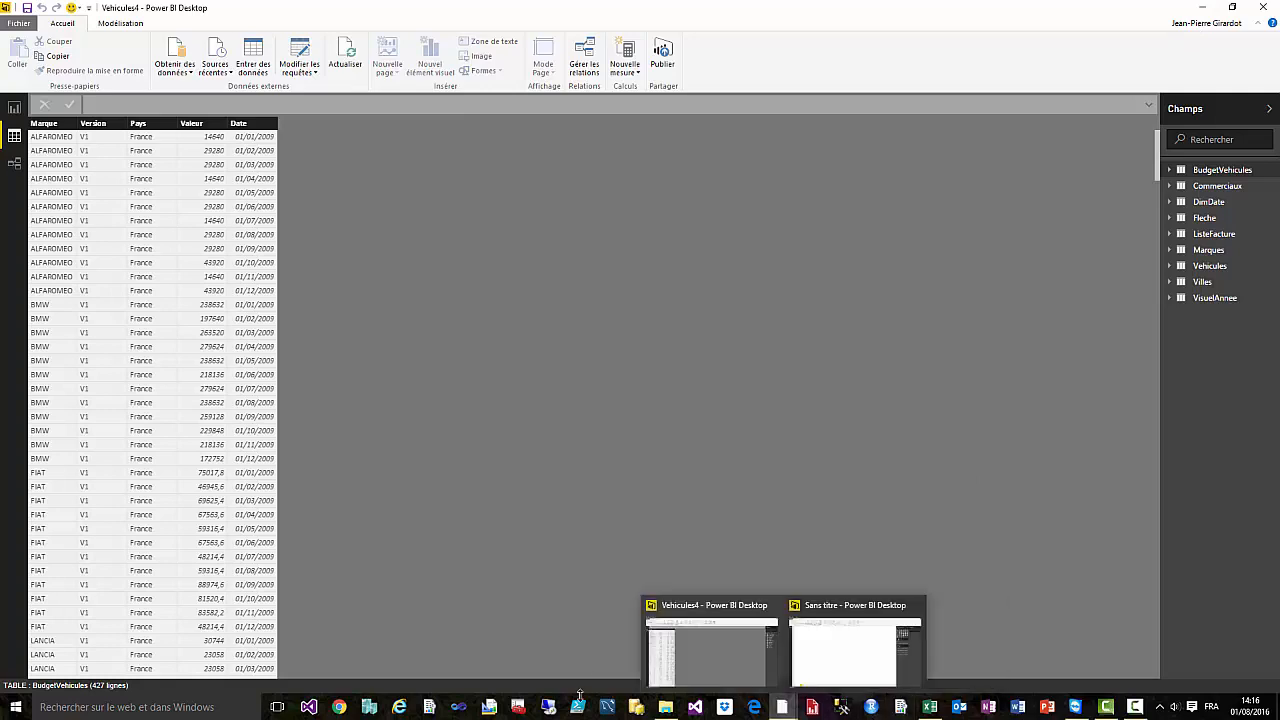
# Step: Switch to Excel and close the BudgetALFAROMEO.xlsx workbook without saving changes
pyautogui.click(665, 707)
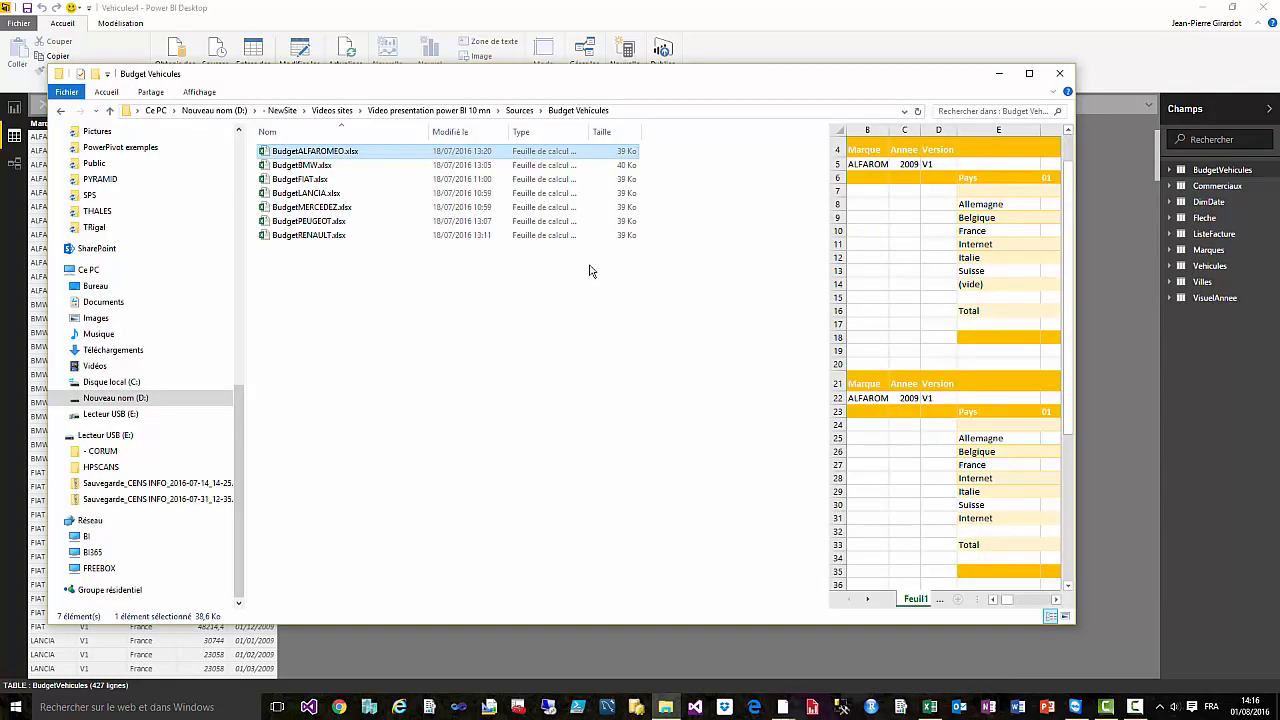
pyautogui.click(929, 707)
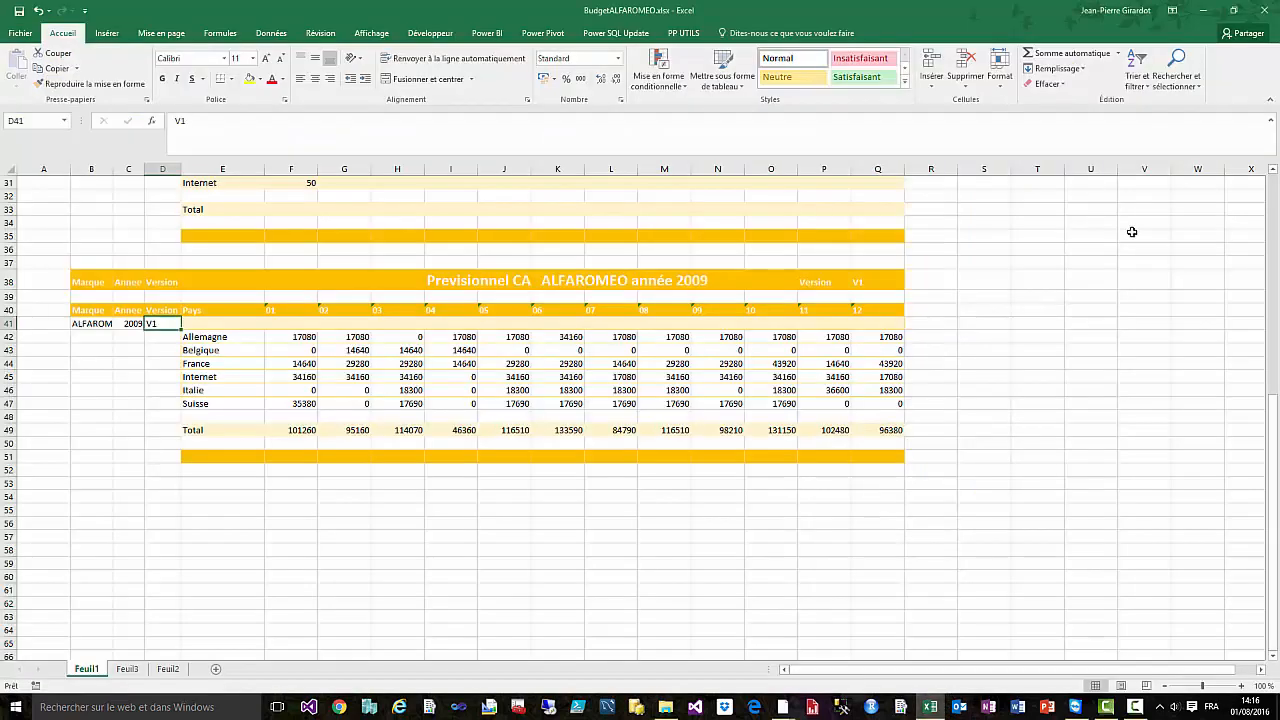
pyautogui.click(1263, 10)
pyautogui.click(639, 378)
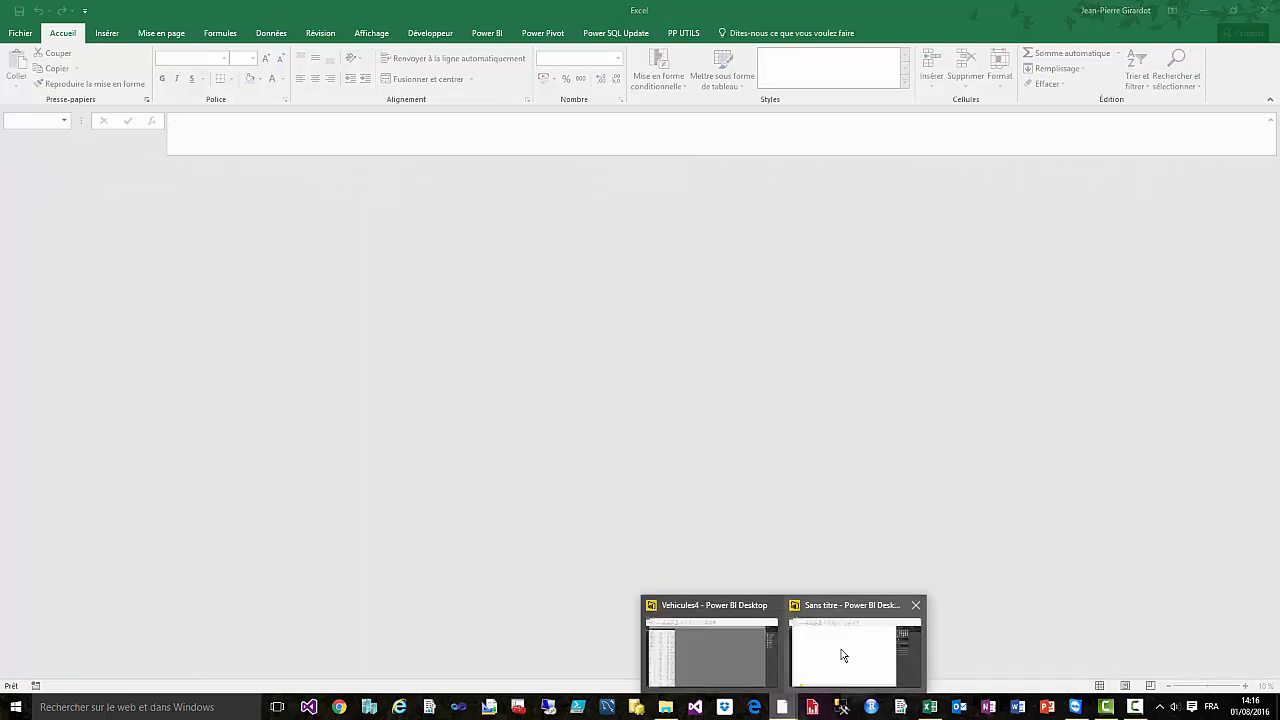
# Step: Switch to the untitled Power BI Desktop report and look through its relationships, data and report views
pyautogui.click(840, 654)
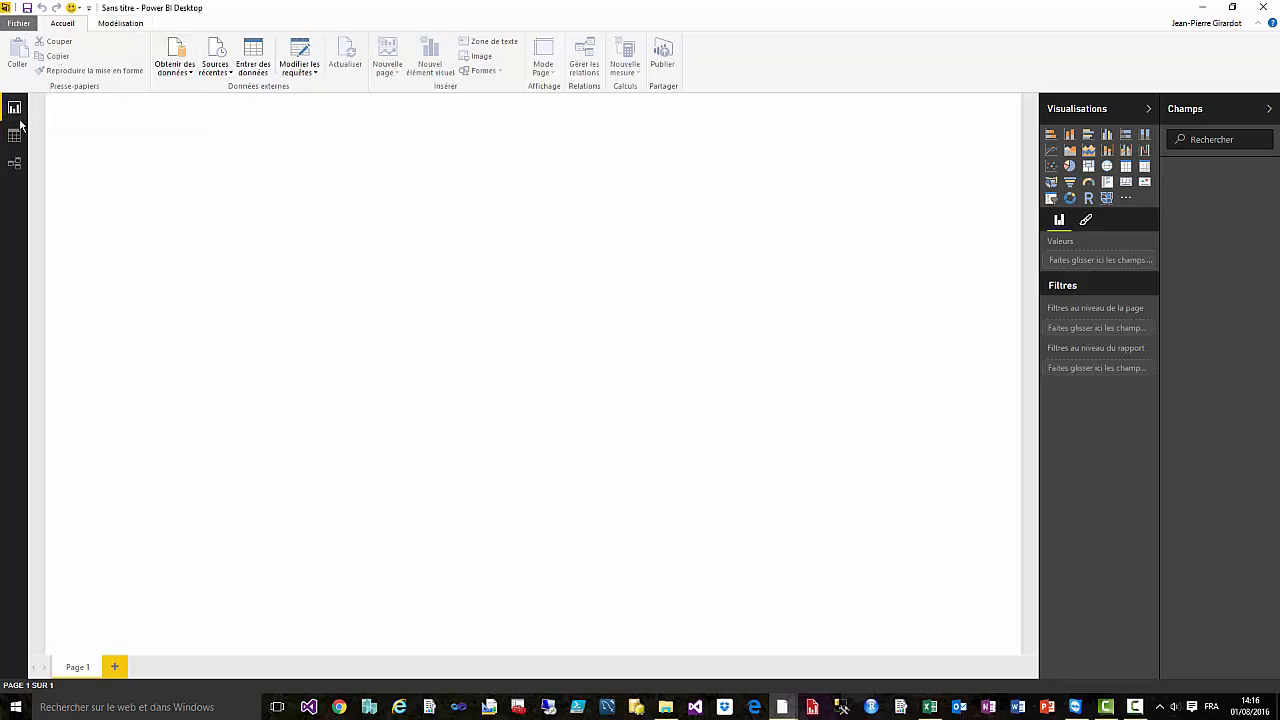
pyautogui.click(14, 167)
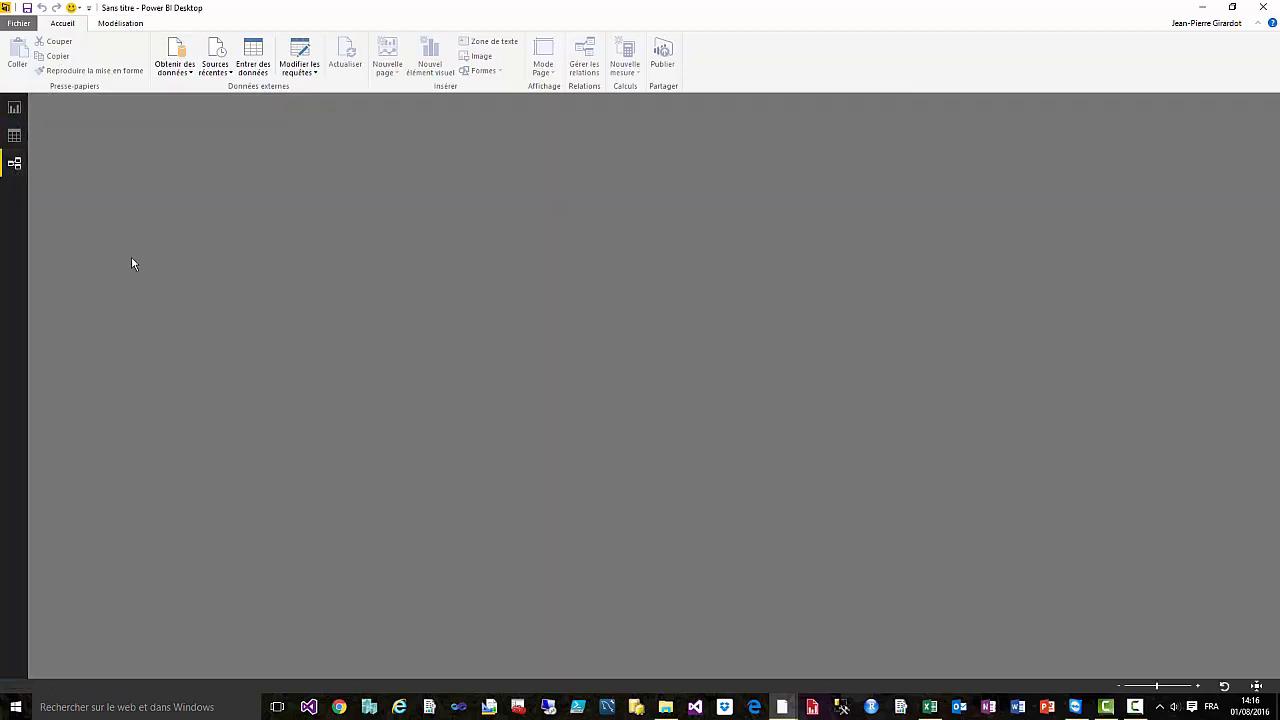
pyautogui.click(15, 140)
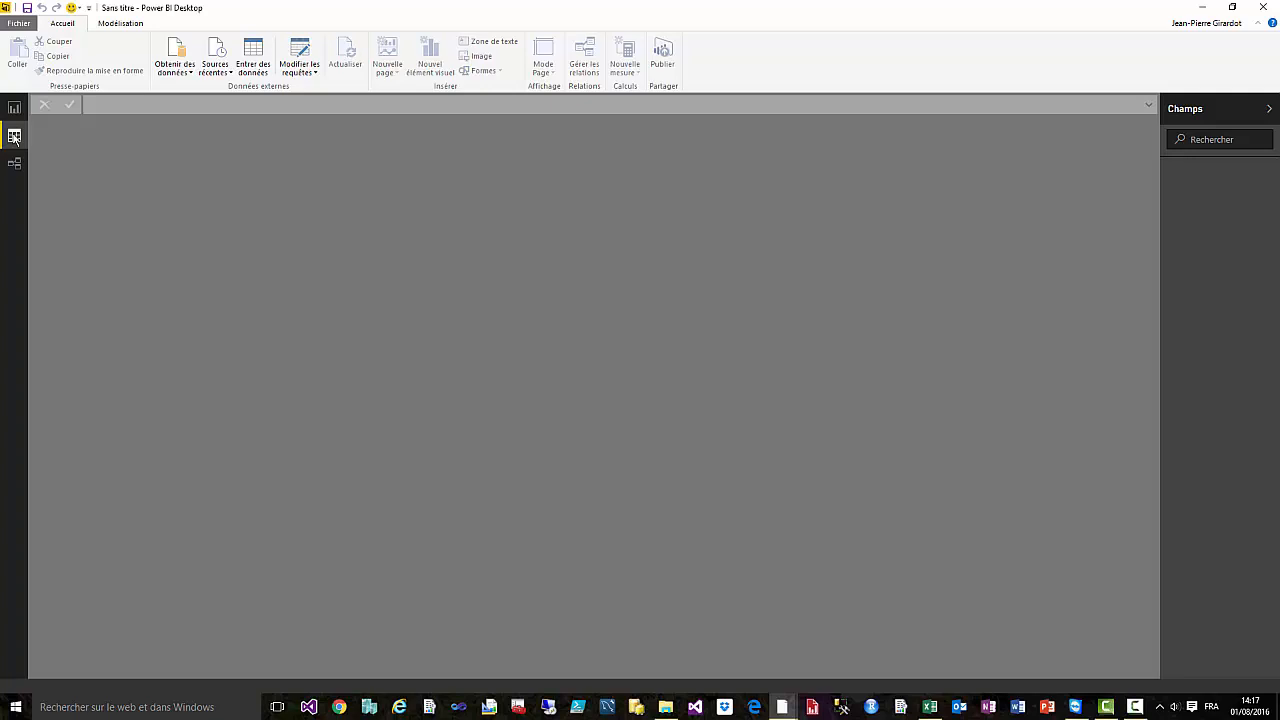
pyautogui.click(14, 107)
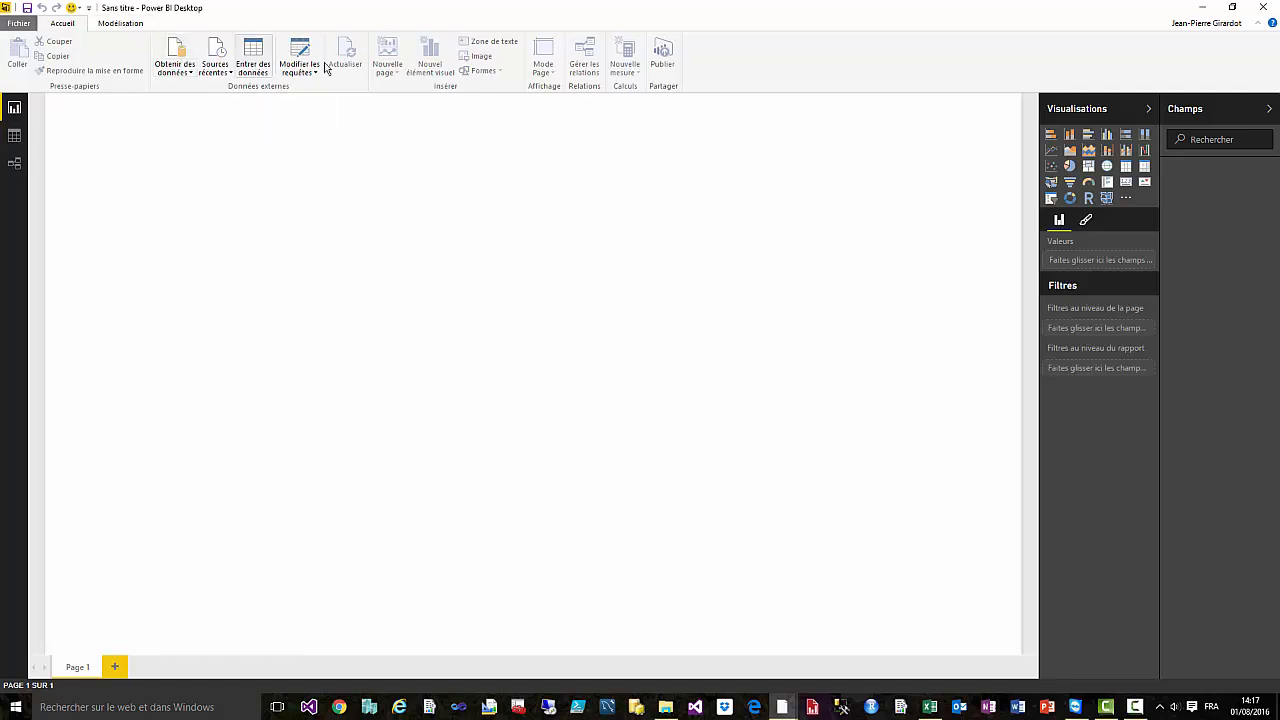
# Step: Open the full list of data sources and examine the connectors under Fichier, Base de données, Azure, Services en ligne and Autre
pyautogui.click(188, 74)
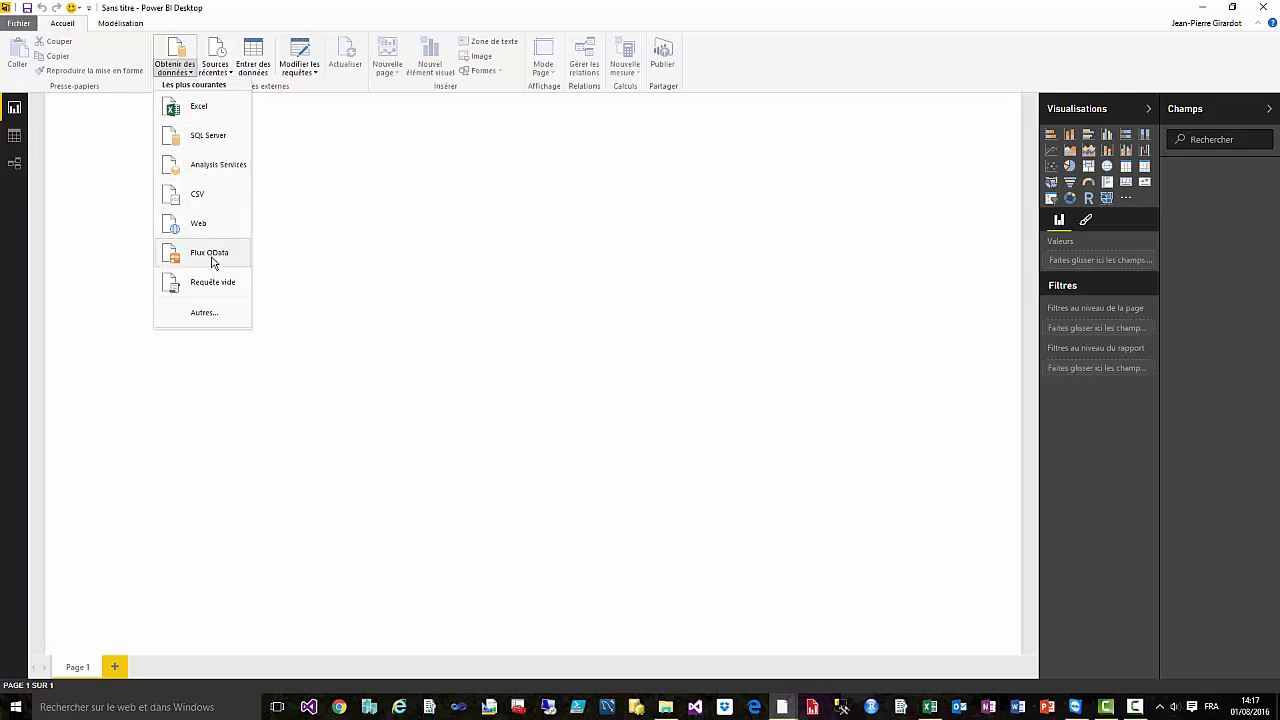
pyautogui.click(208, 316)
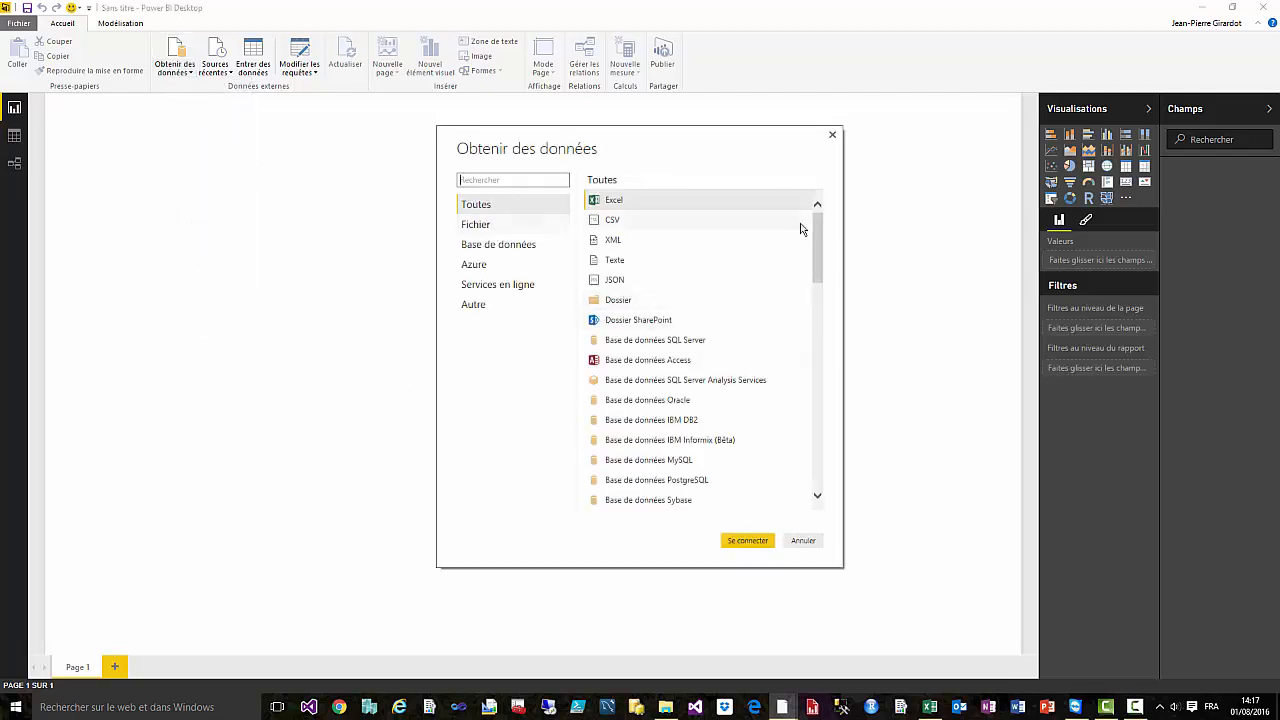
pyautogui.moveTo(820, 240); pyautogui.dragTo(827, 204)
pyautogui.click(503, 232)
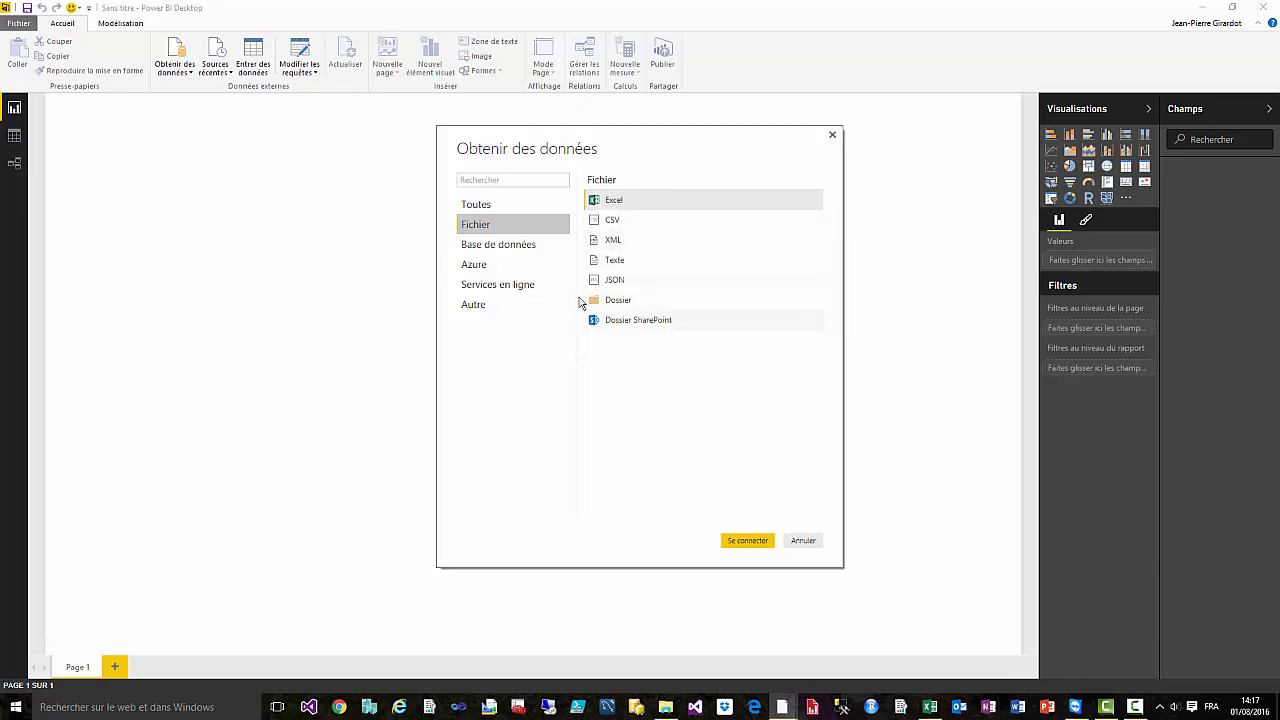
pyautogui.click(503, 250)
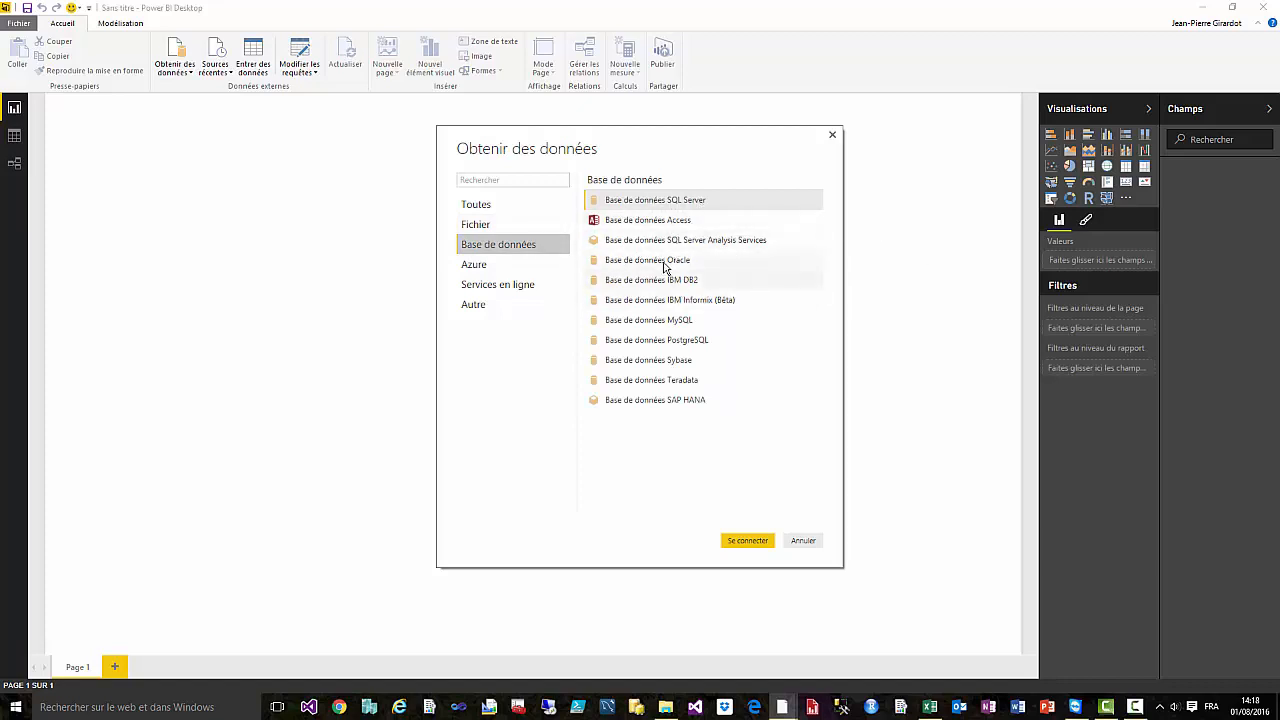
pyautogui.click(475, 264)
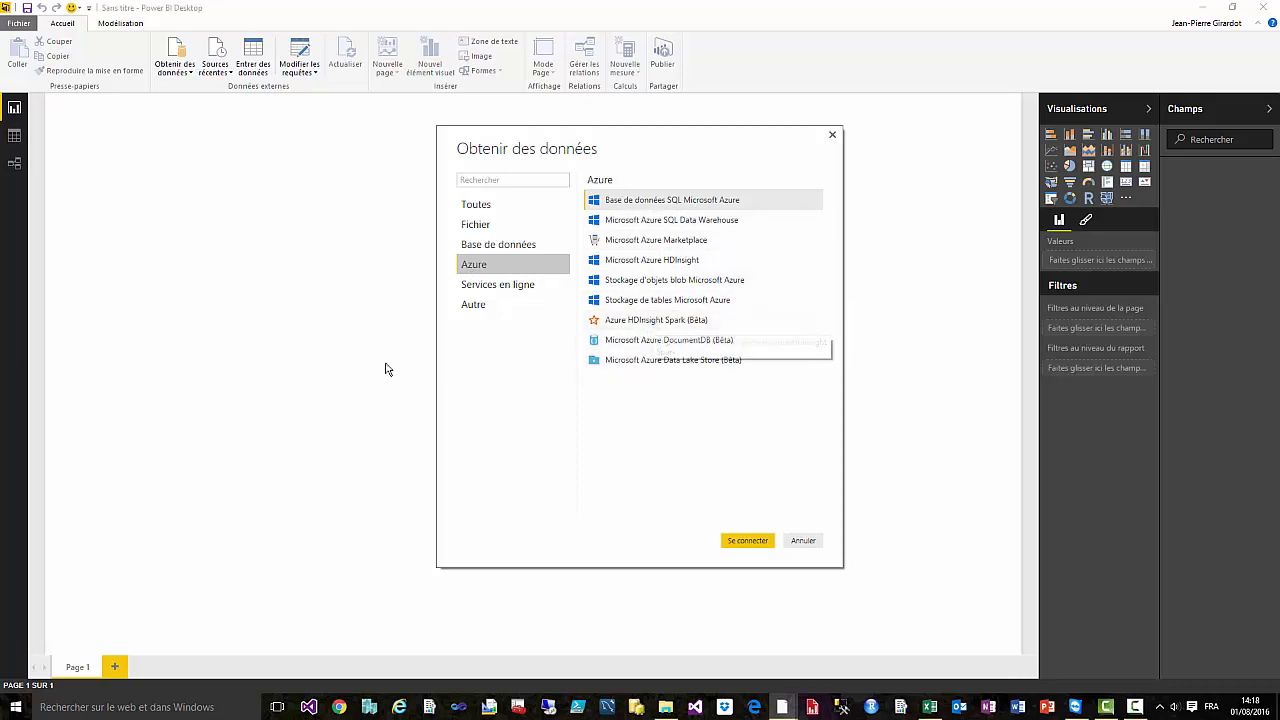
pyautogui.click(497, 288)
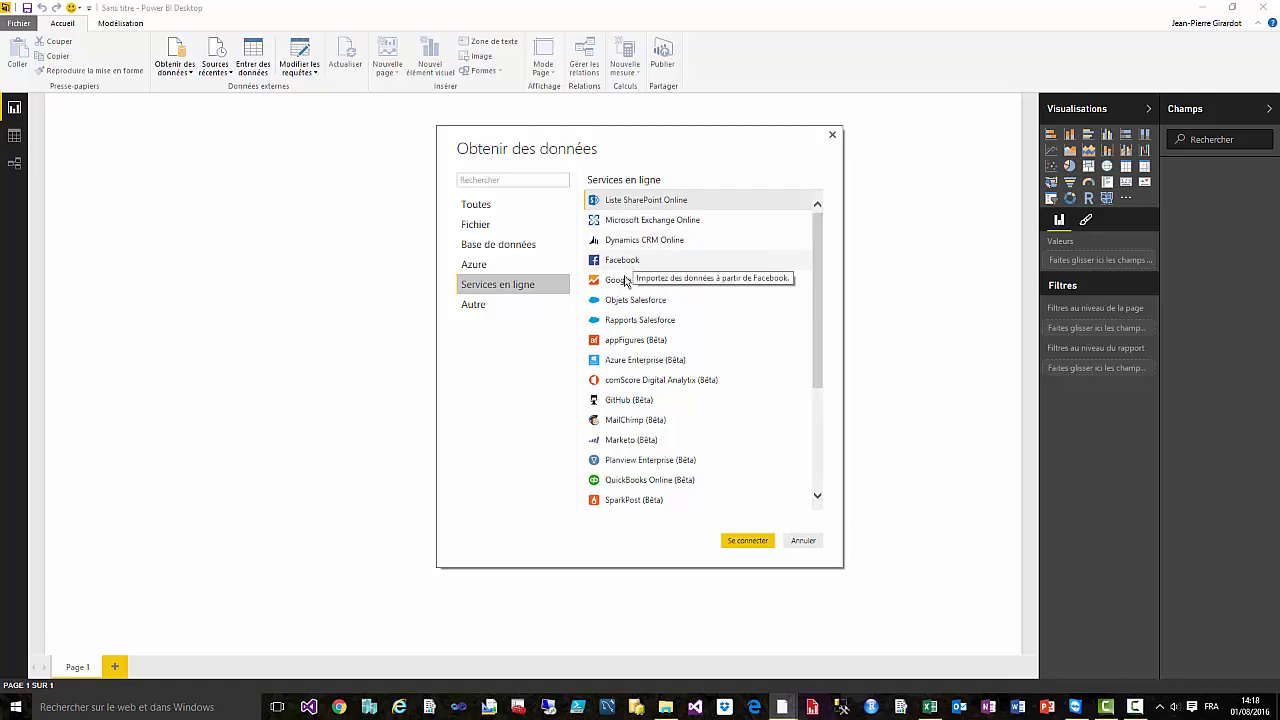
pyautogui.click(481, 307)
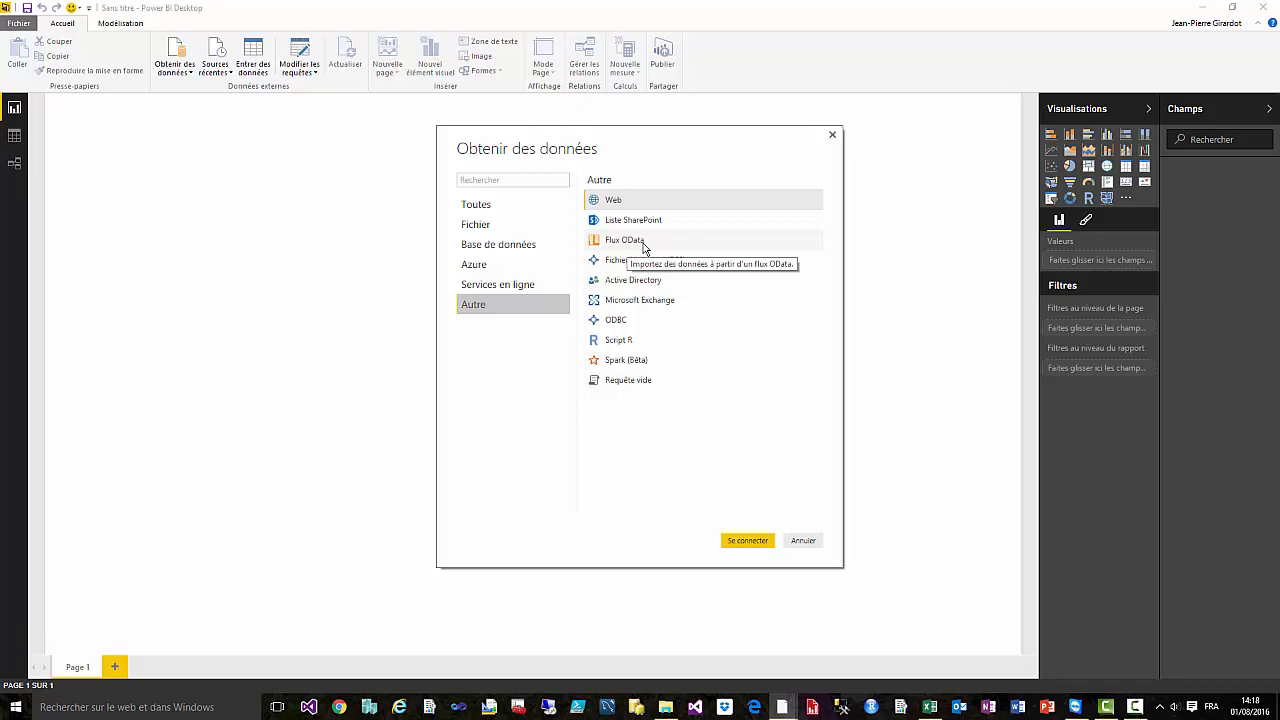
# Step: Connect to the Excel workbook BudgetALFAROMEO.xlsx in the Budget Vehicules folder under Videos sites, Video presentation power BI 10 mn, Sources
pyautogui.click(486, 226)
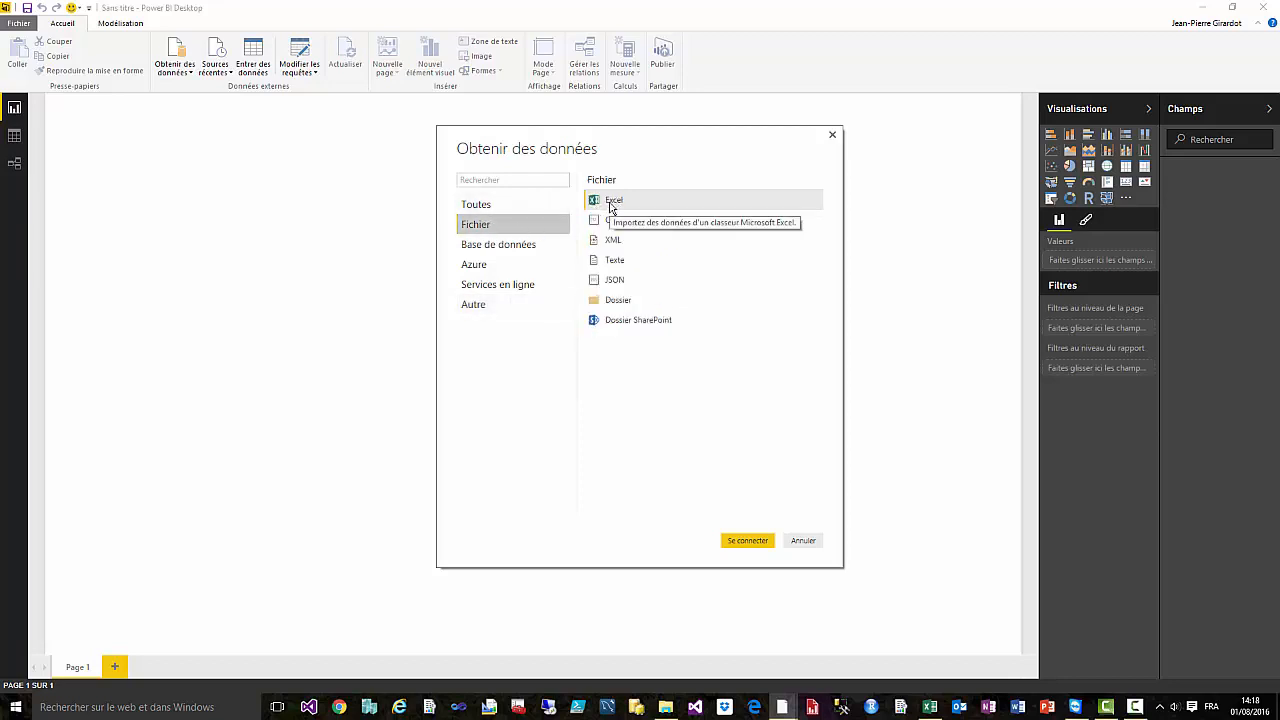
pyautogui.click(747, 540)
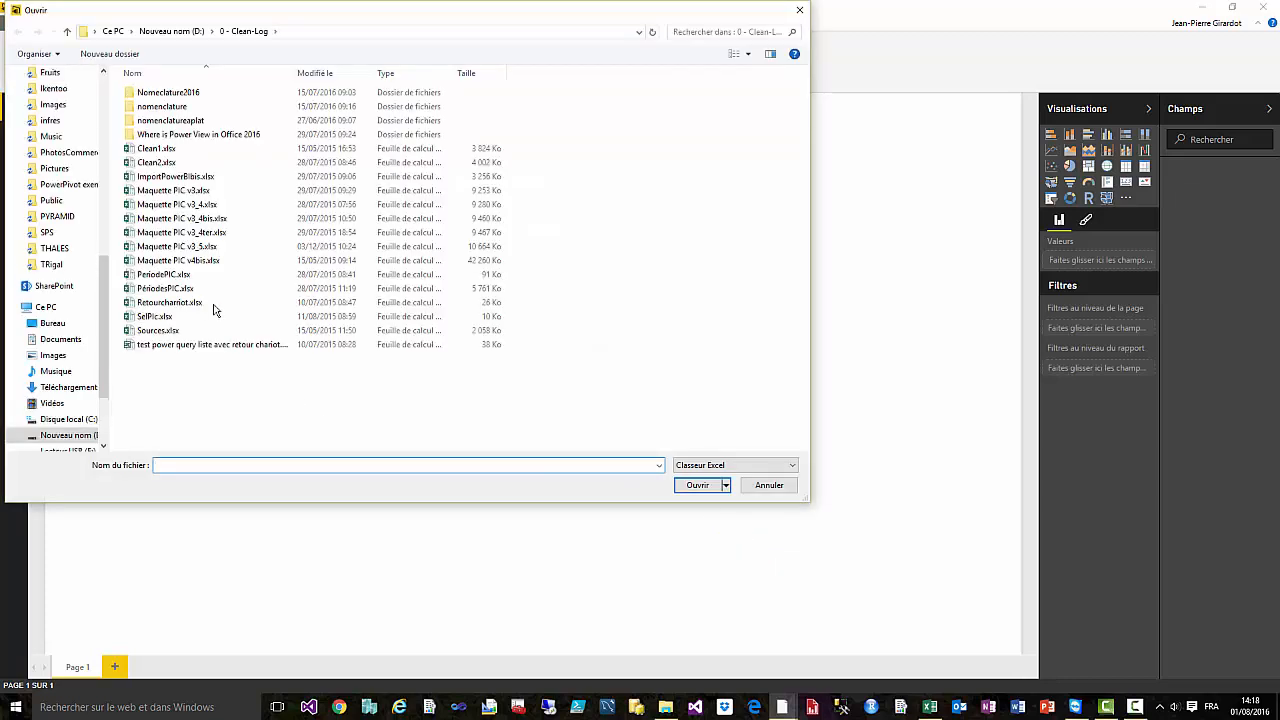
pyautogui.click(187, 34)
pyautogui.doubleClick(293, 112)
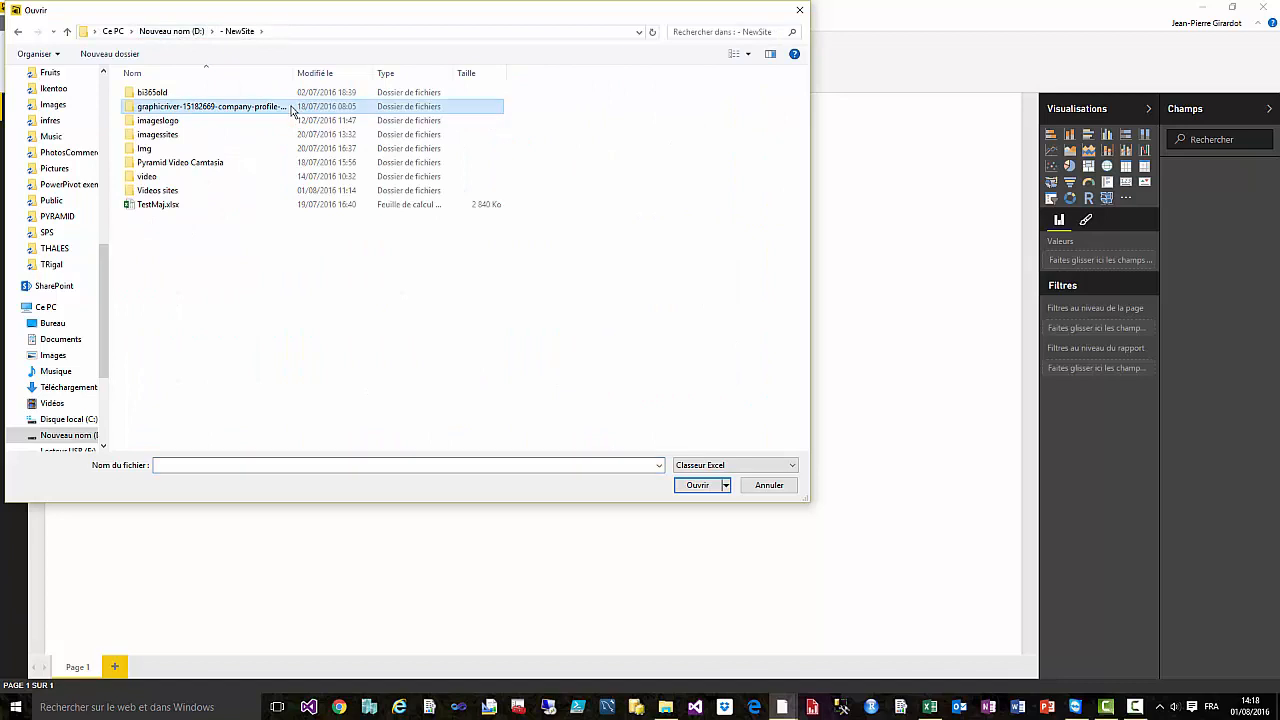
pyautogui.doubleClick(166, 190)
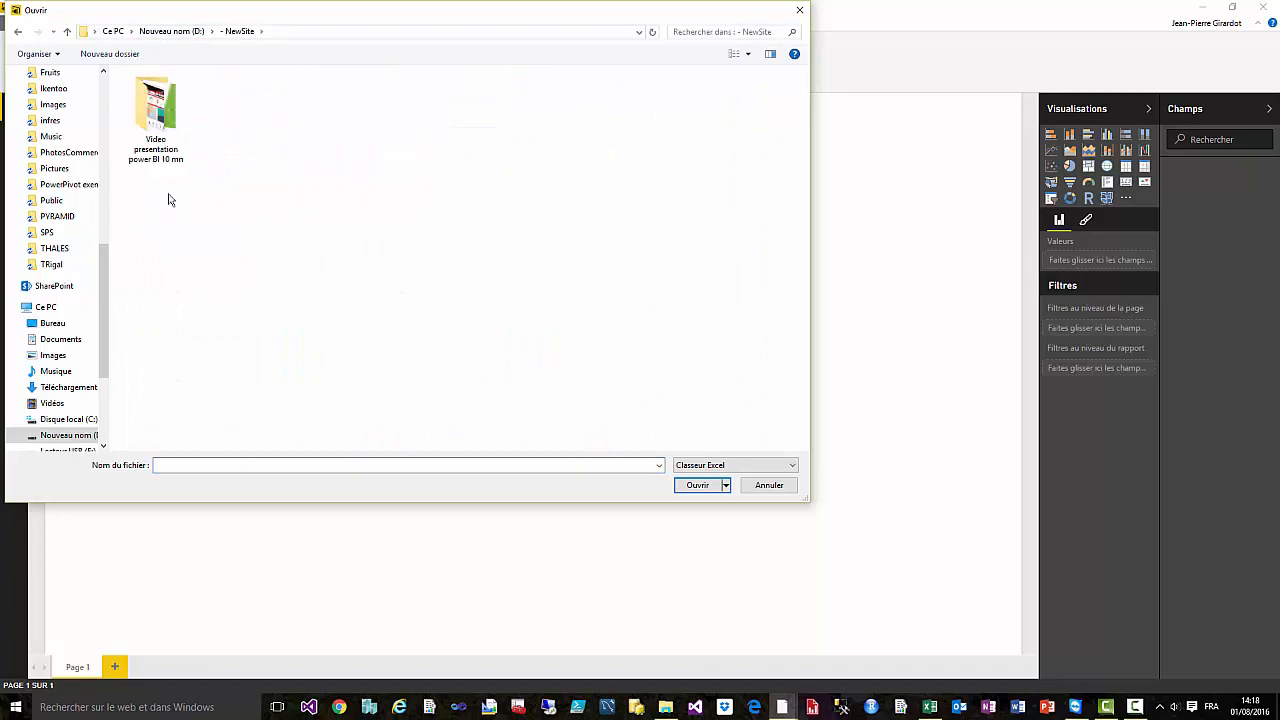
pyautogui.doubleClick(157, 114)
pyautogui.doubleClick(157, 110)
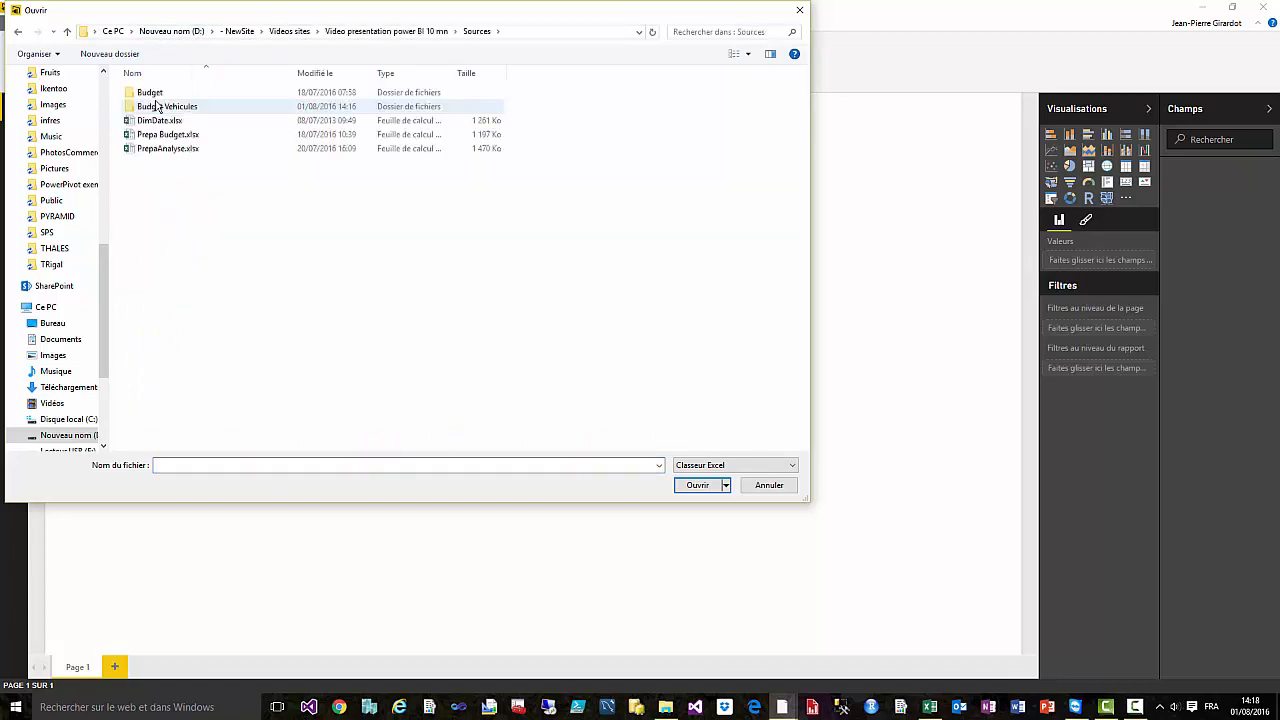
pyautogui.doubleClick(157, 107)
pyautogui.click(215, 93)
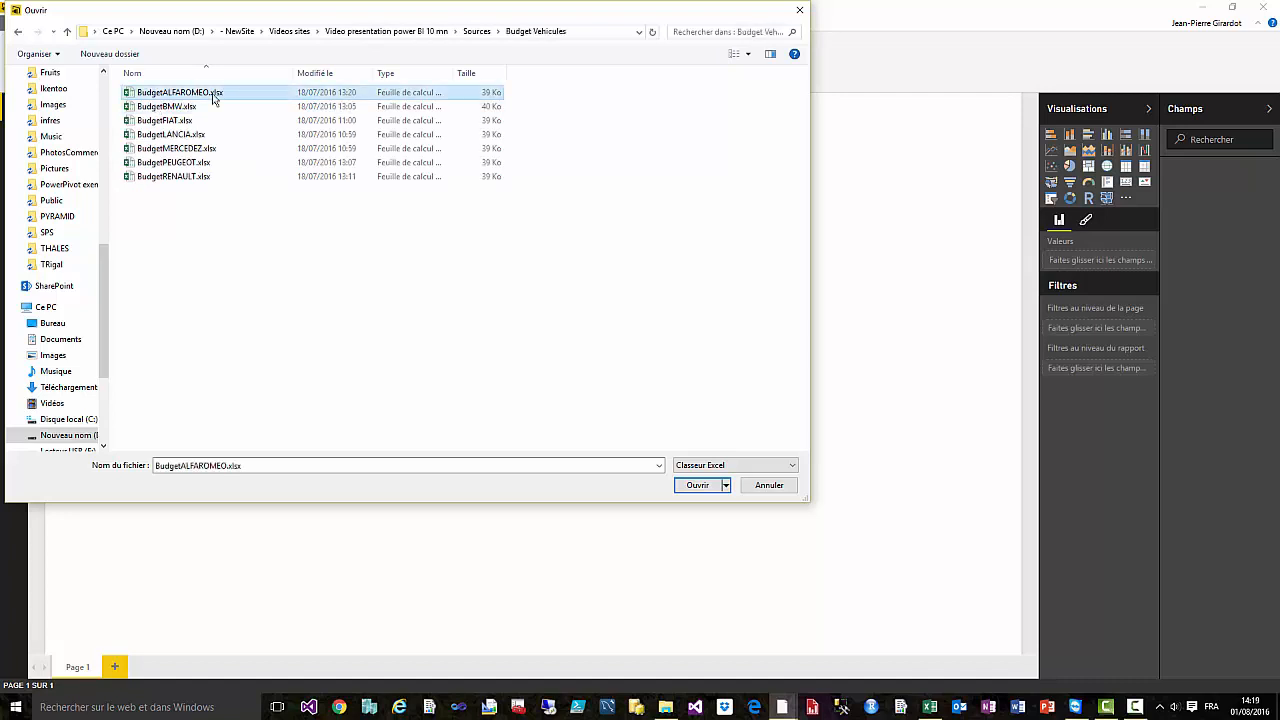
pyautogui.click(703, 486)
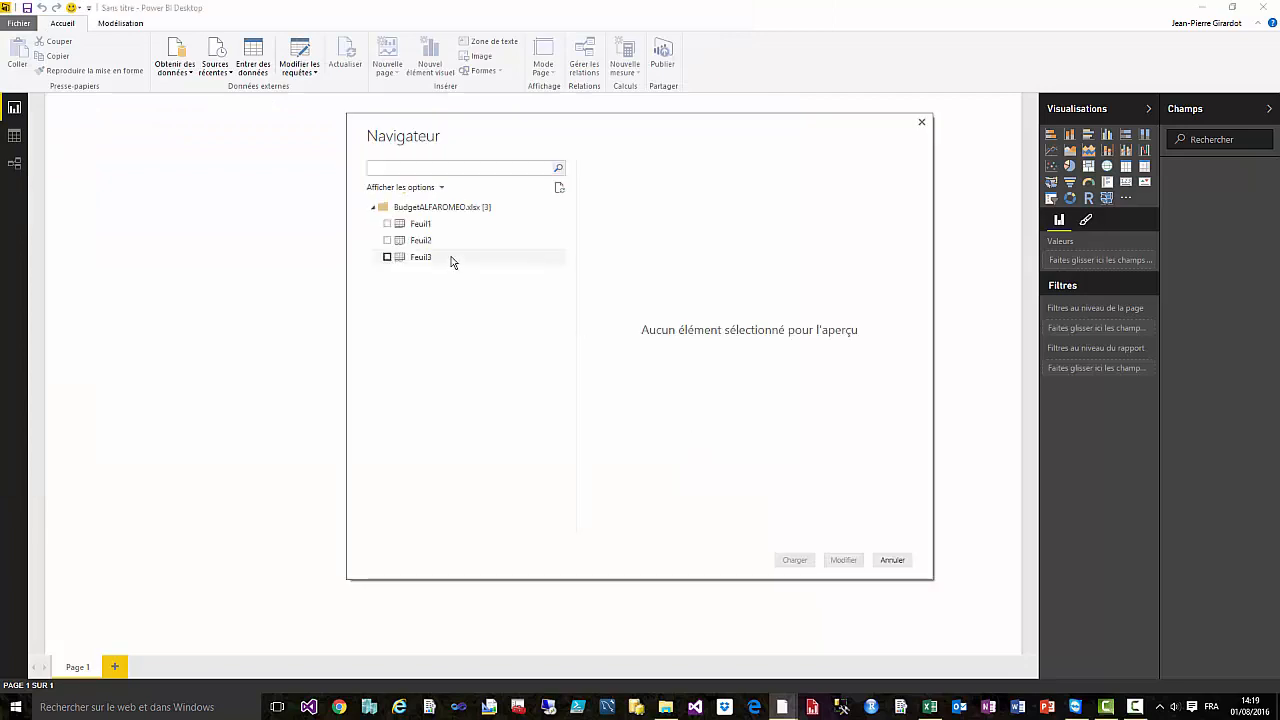
# Step: Preview and select the sheet Feuil1 of the workbook, and open it for editing in the query editor
pyautogui.click(418, 226)
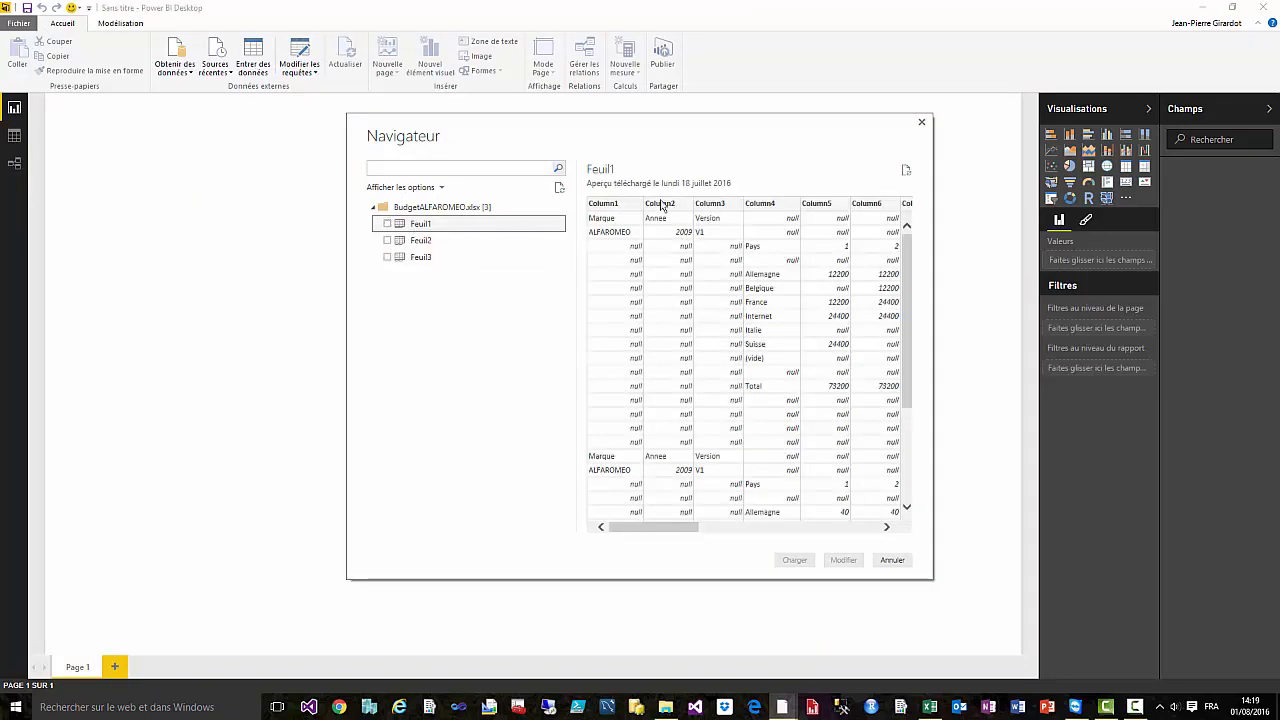
pyautogui.click(388, 224)
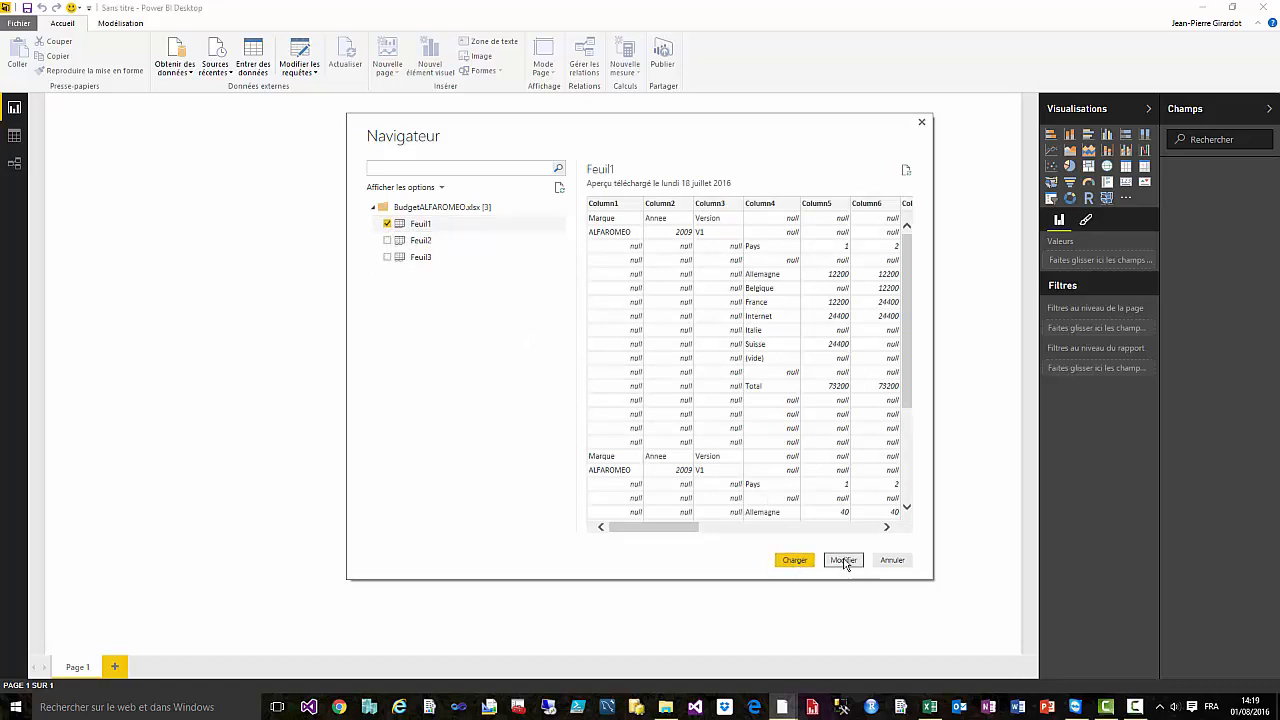
pyautogui.click(843, 560)
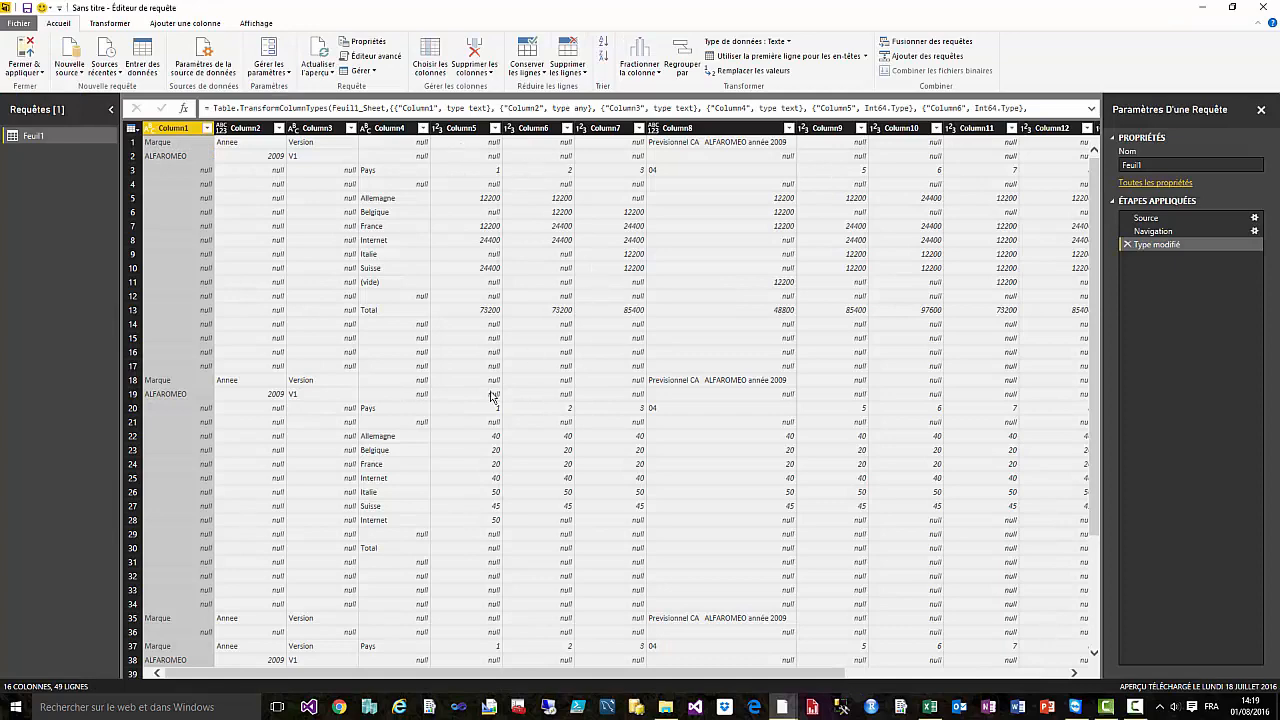
# Step: Look over the rows and columns of Feuil1 and delete the applied step Type modifié
pyautogui.scroll(-4, 567, 527)
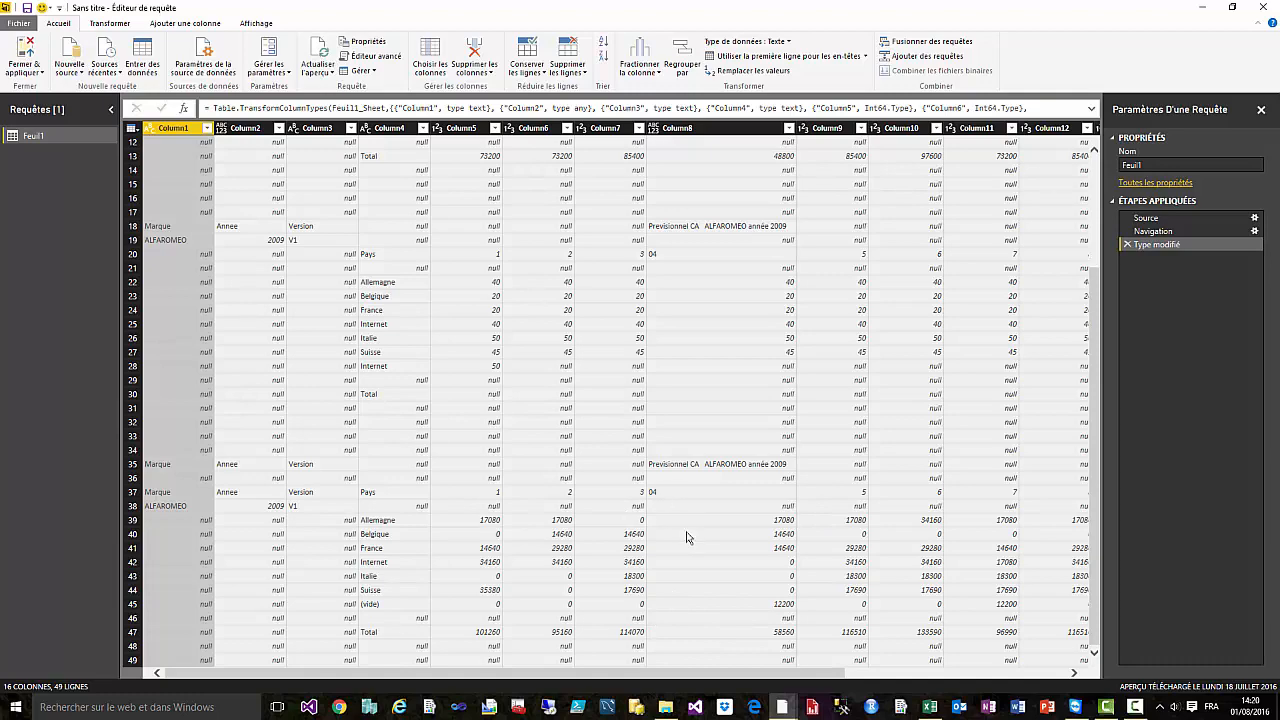
pyautogui.moveTo(766, 674); pyautogui.dragTo(952, 652)
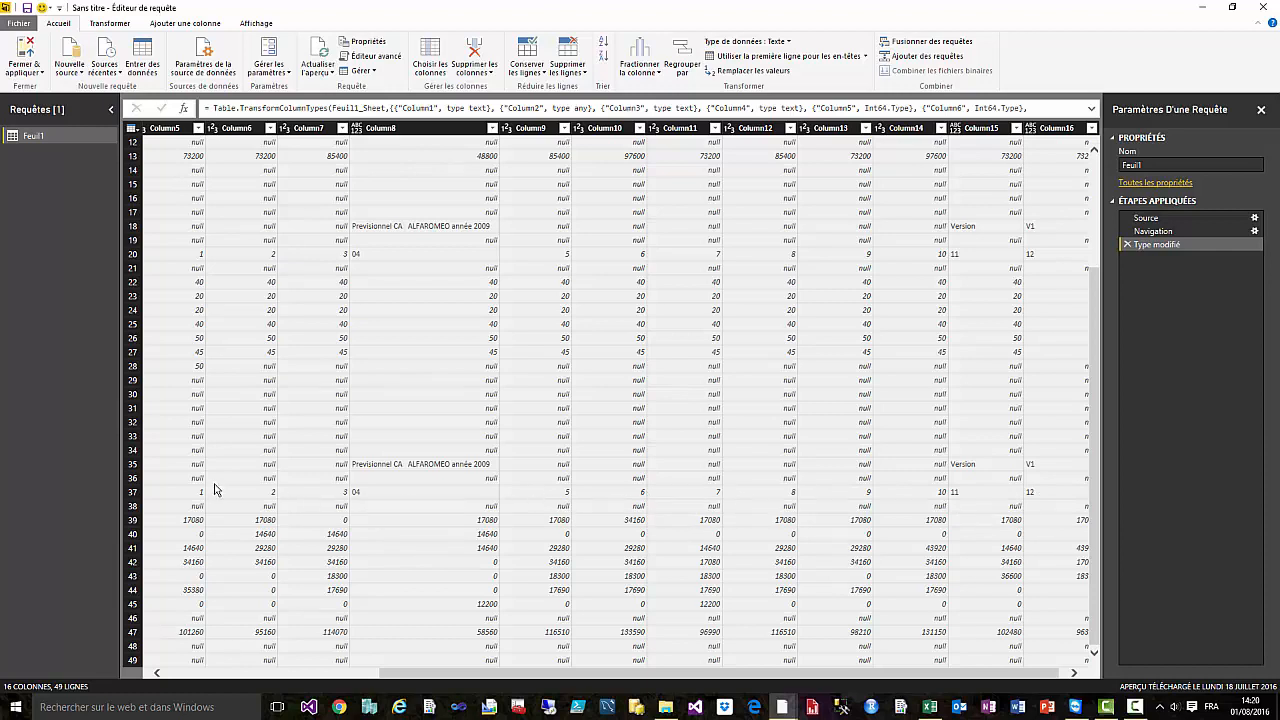
pyautogui.click(1127, 245)
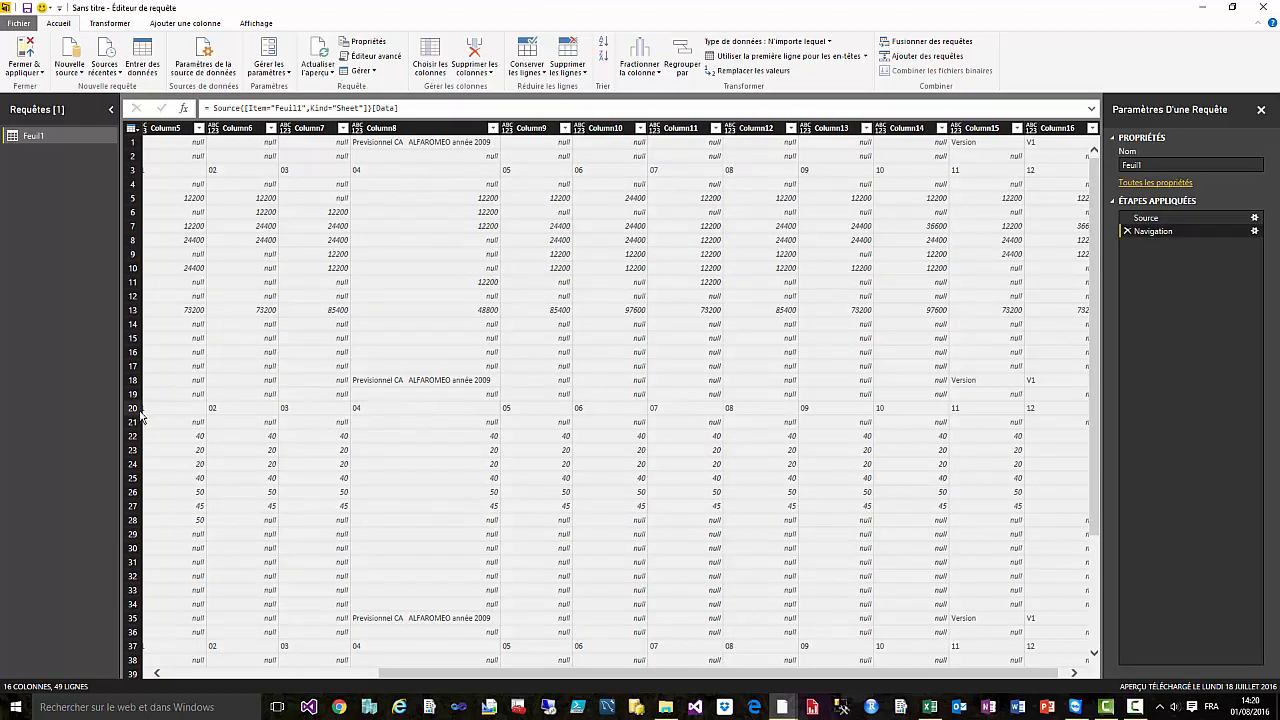
# Step: Remove the top 36 rows of the query and use the first remaining row as column headers
pyautogui.moveTo(523, 674); pyautogui.dragTo(476, 674)
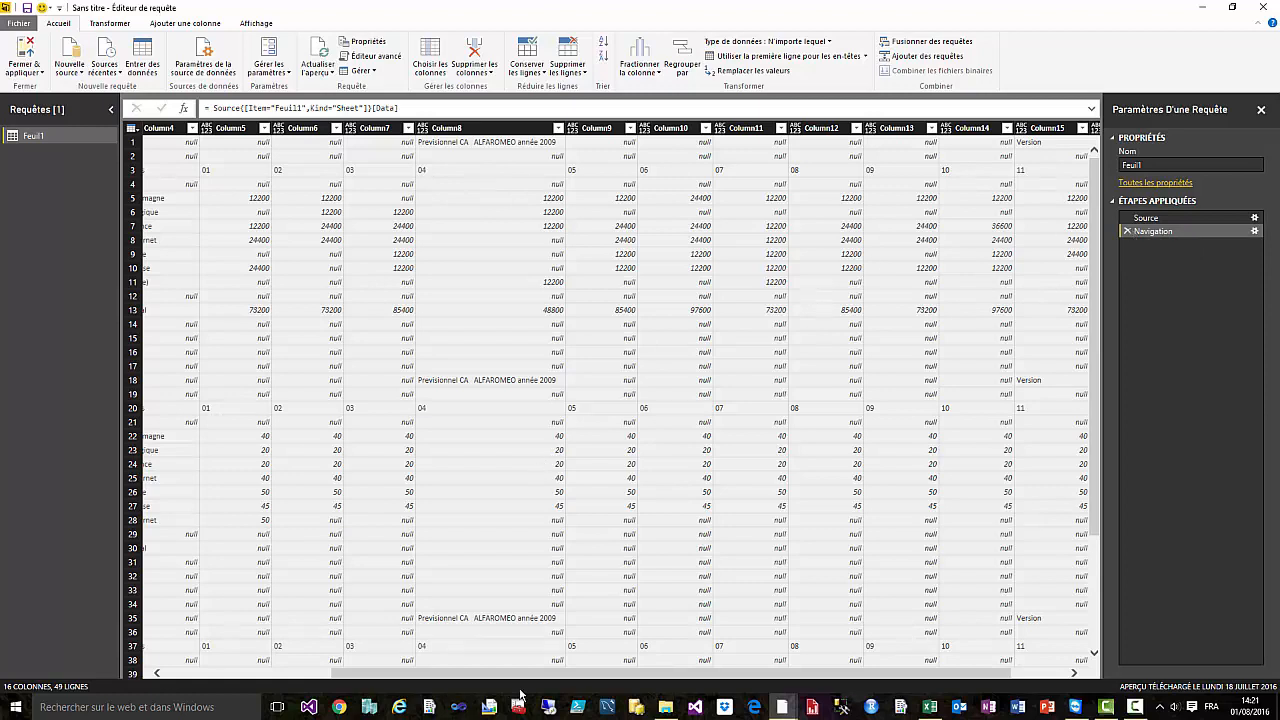
pyautogui.moveTo(528, 675); pyautogui.dragTo(158, 661)
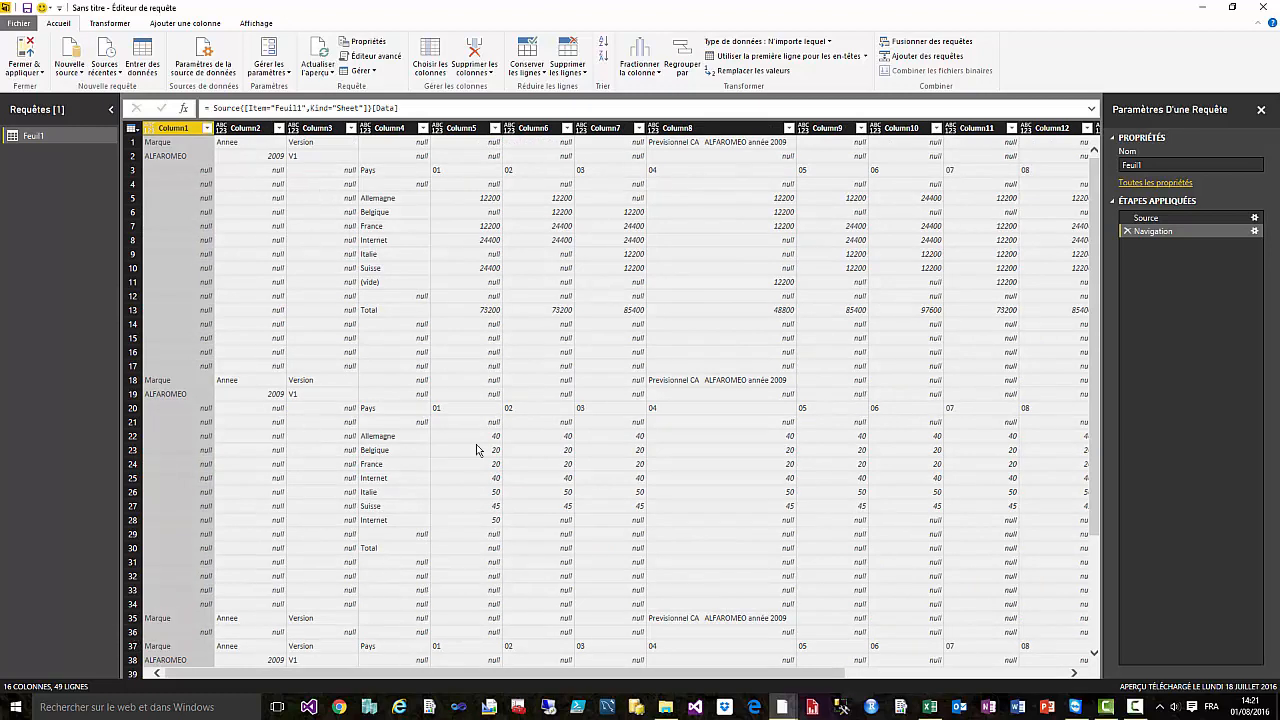
pyautogui.click(581, 74)
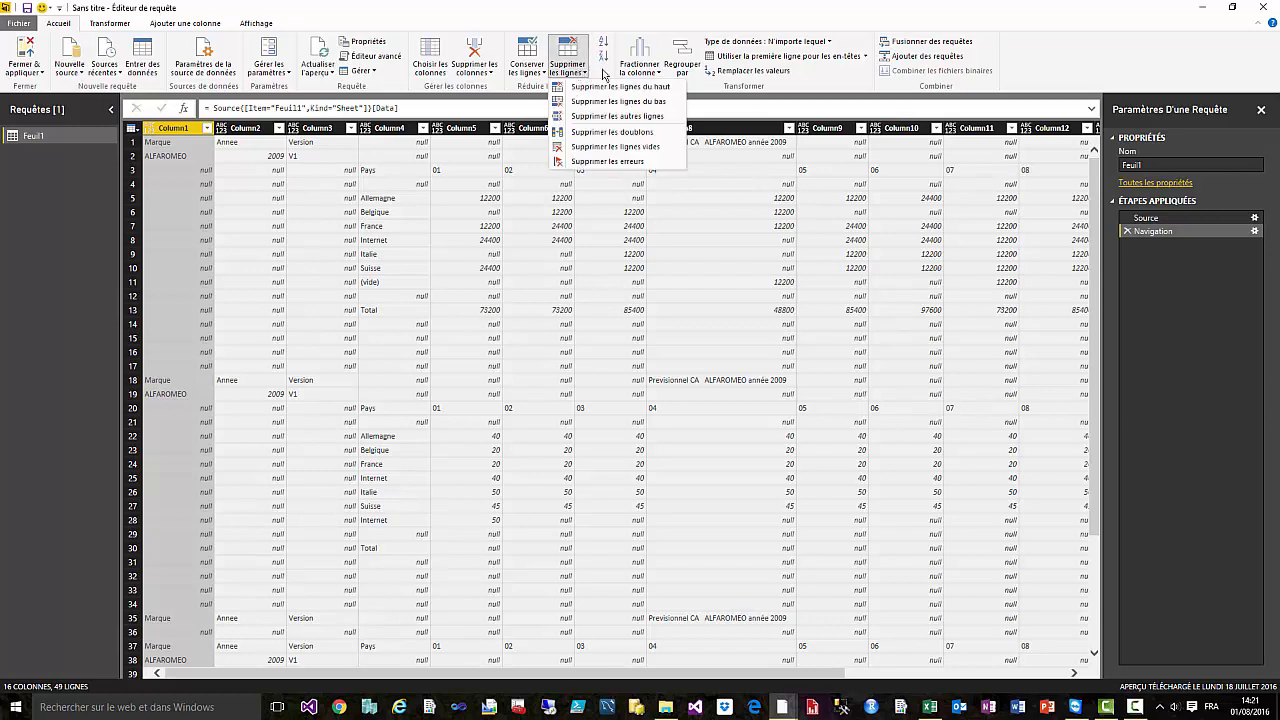
pyautogui.click(624, 88)
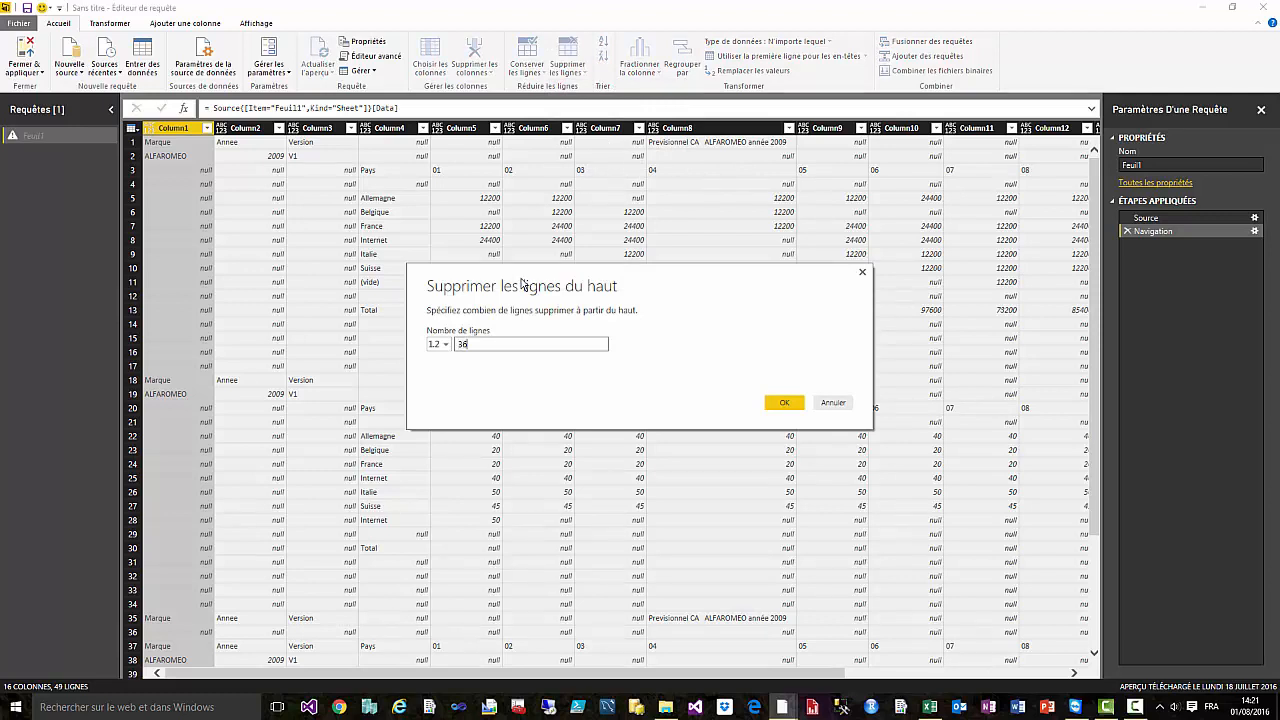
pyautogui.click(783, 404)
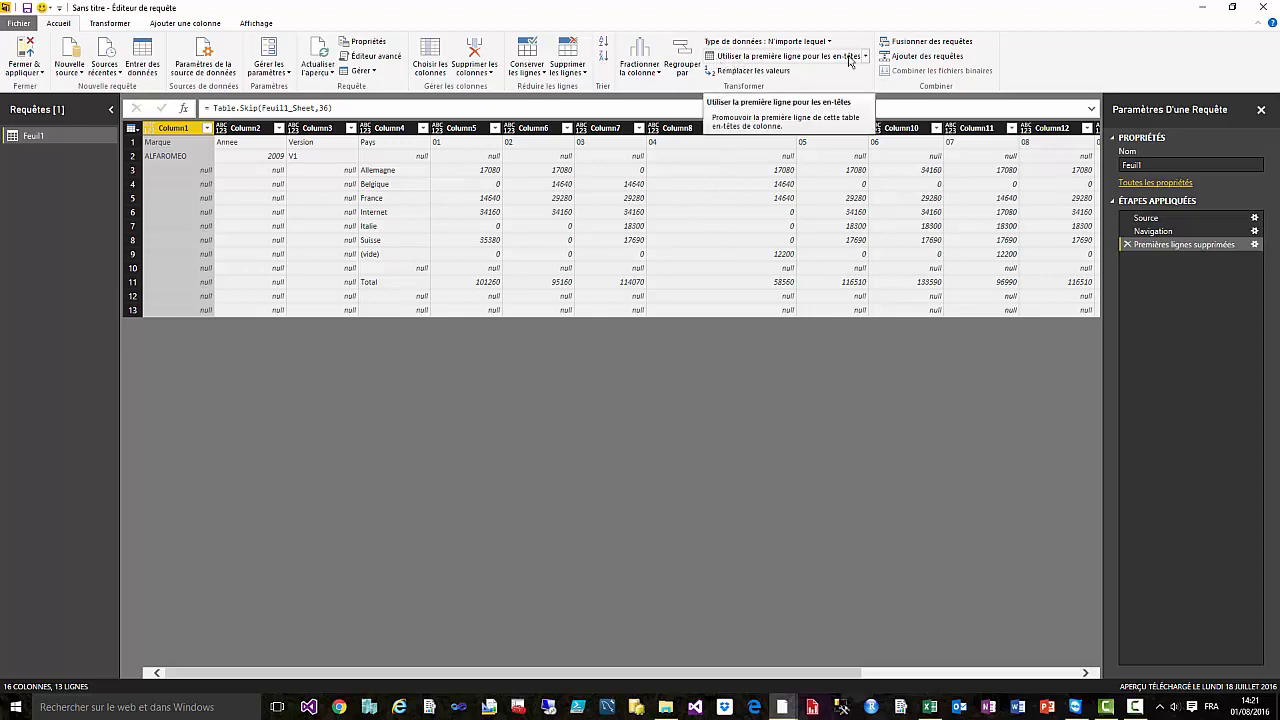
pyautogui.click(860, 56)
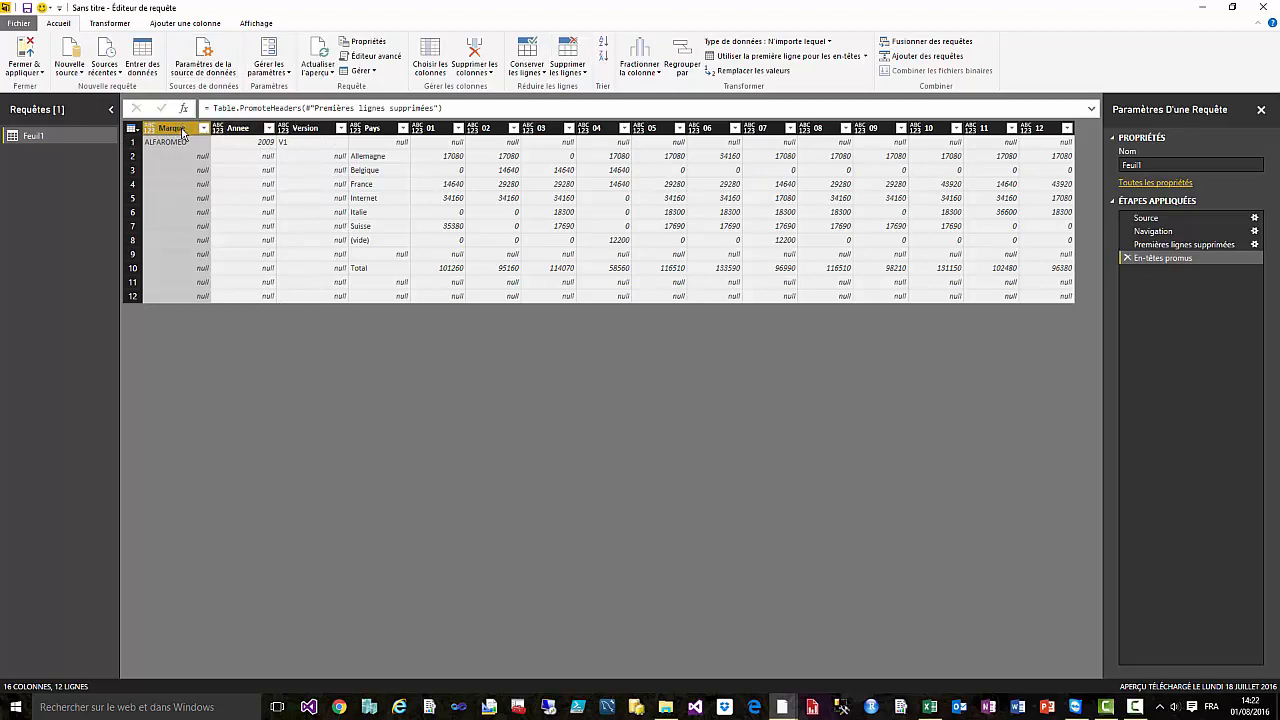
# Step: Fill the empty cells of the Marque column downwards with the brand value
pyautogui.click(110, 24)
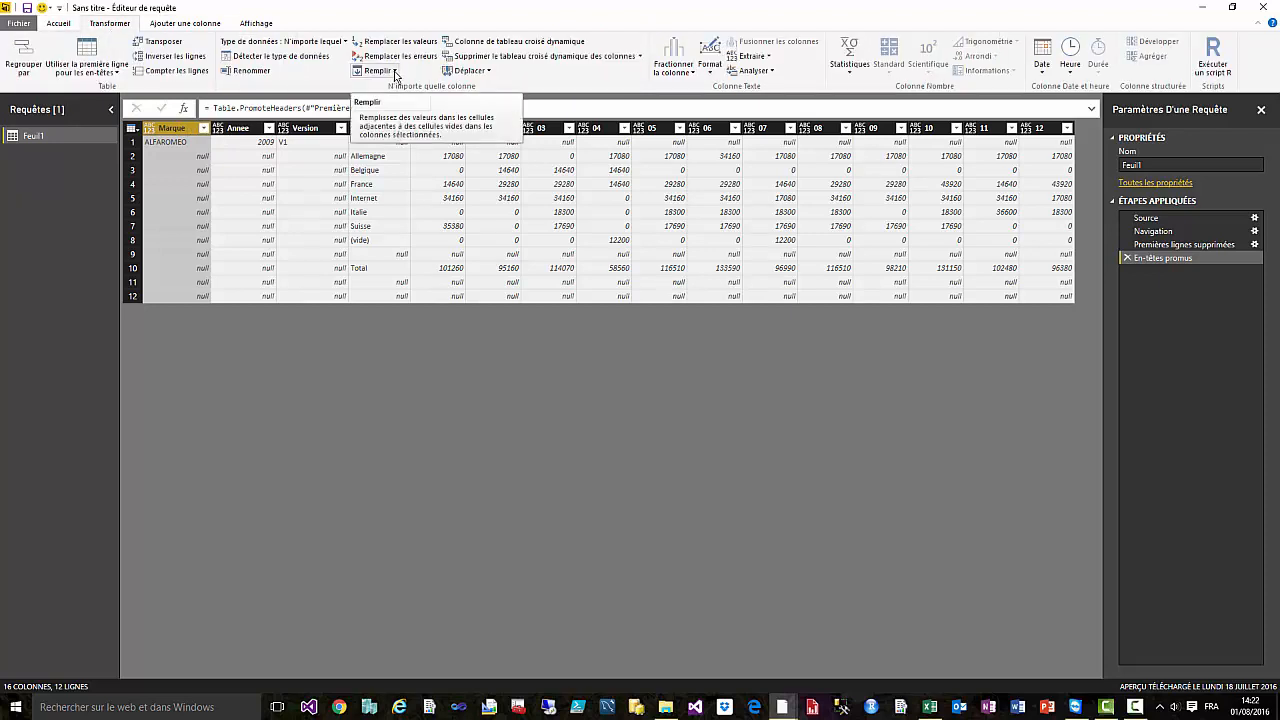
pyautogui.click(395, 73)
pyautogui.click(390, 86)
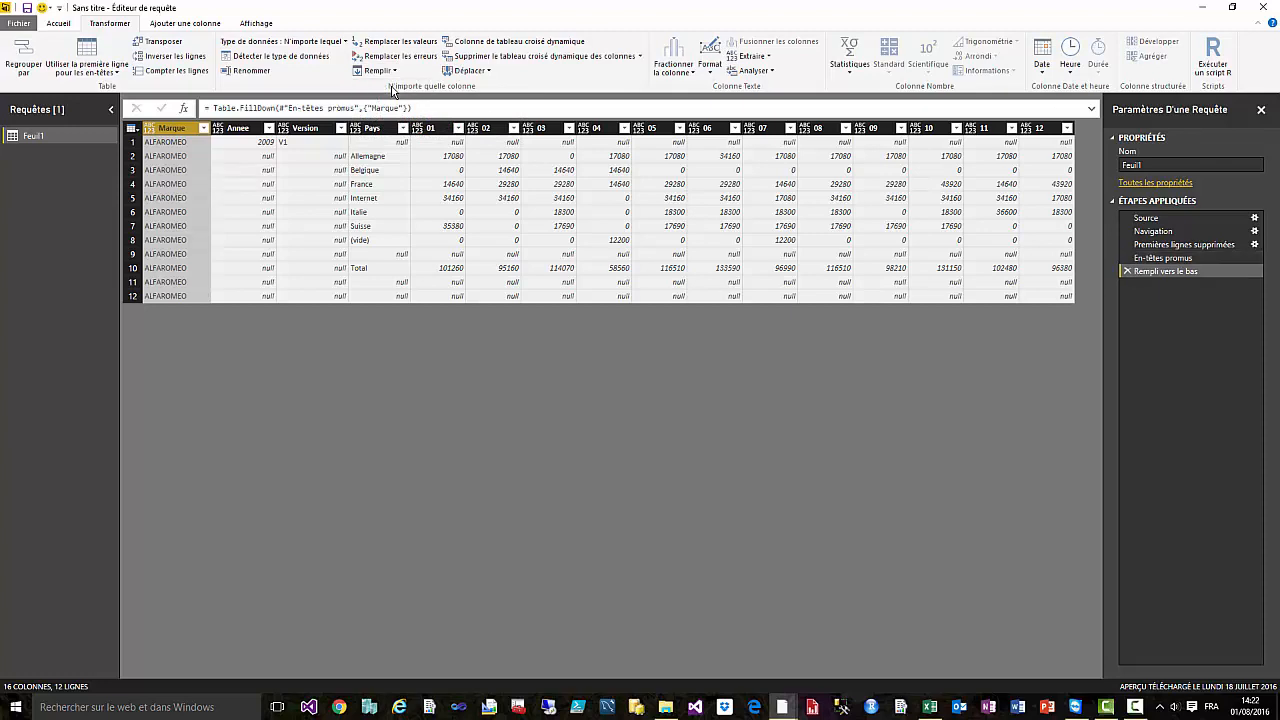
# Step: Fill the empty cells of the Annee and Version columns downwards with the values above them
pyautogui.click(238, 128)
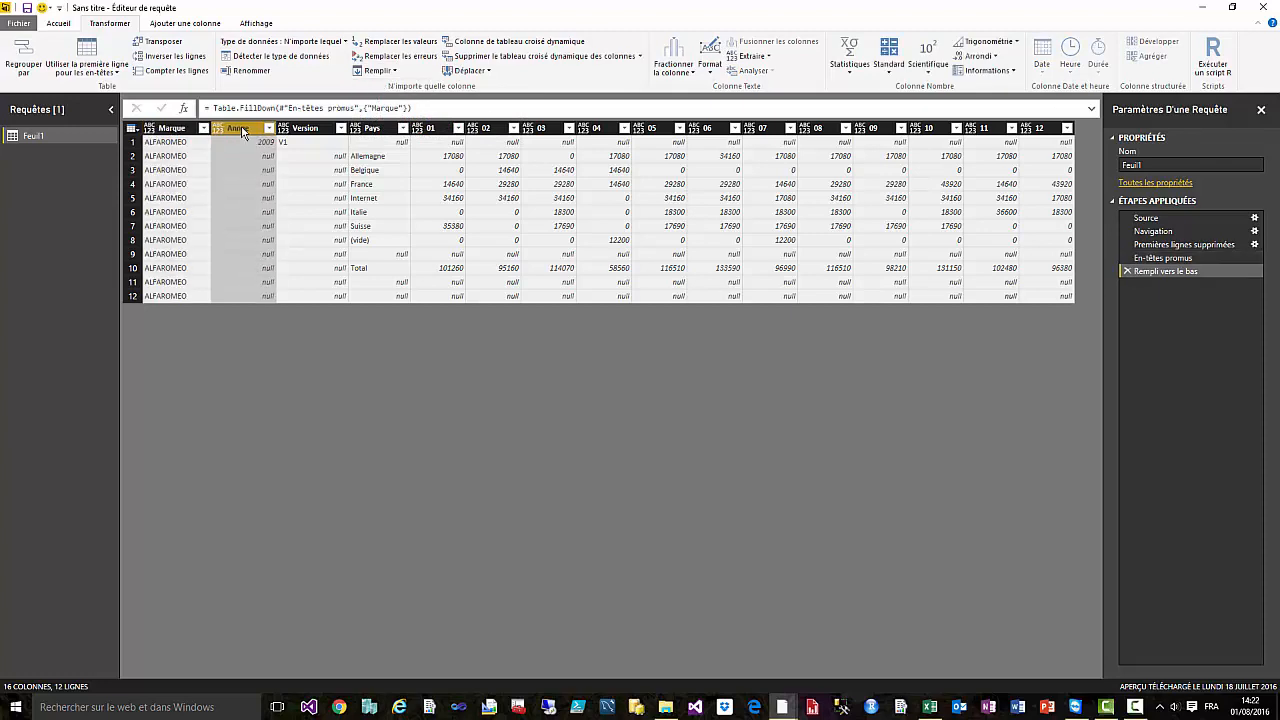
pyautogui.click(394, 72)
pyautogui.click(388, 87)
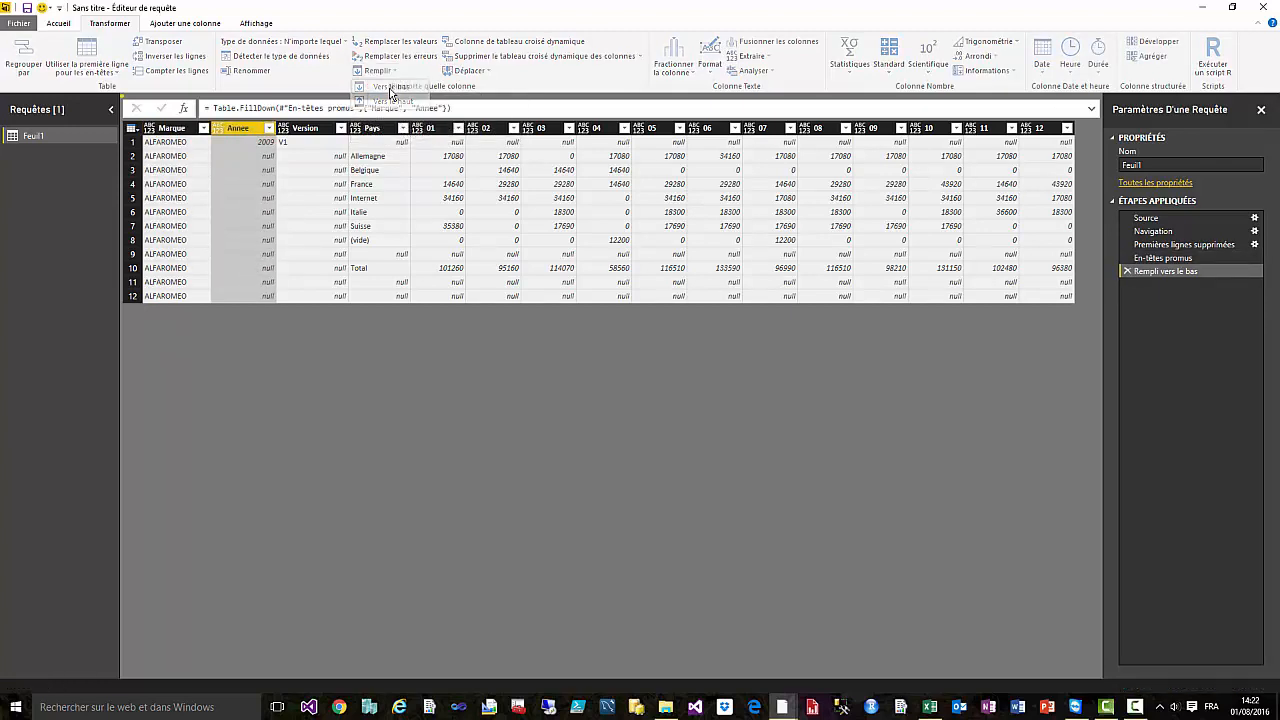
pyautogui.click(303, 129)
pyautogui.click(394, 72)
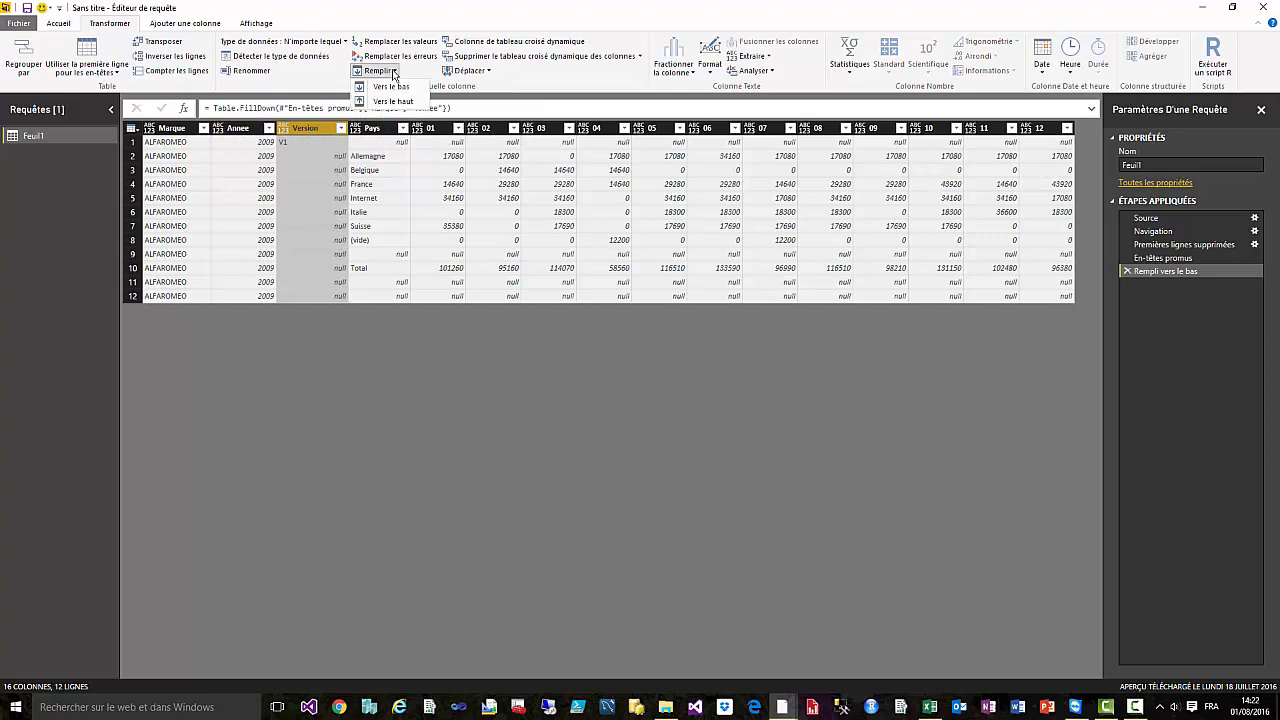
pyautogui.click(391, 88)
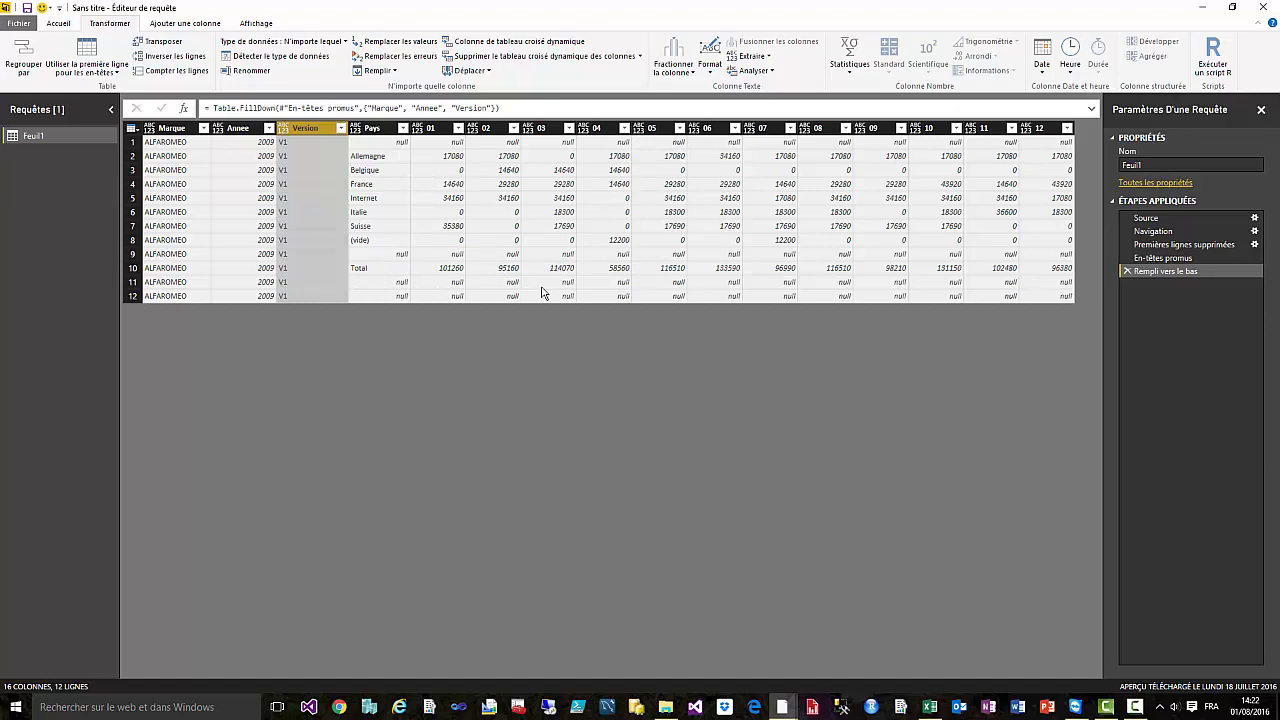
# Step: Filter the Pays column with does-not-equal conditions to exclude the null, (vide) and Total rows
pyautogui.rightClick(401, 146)
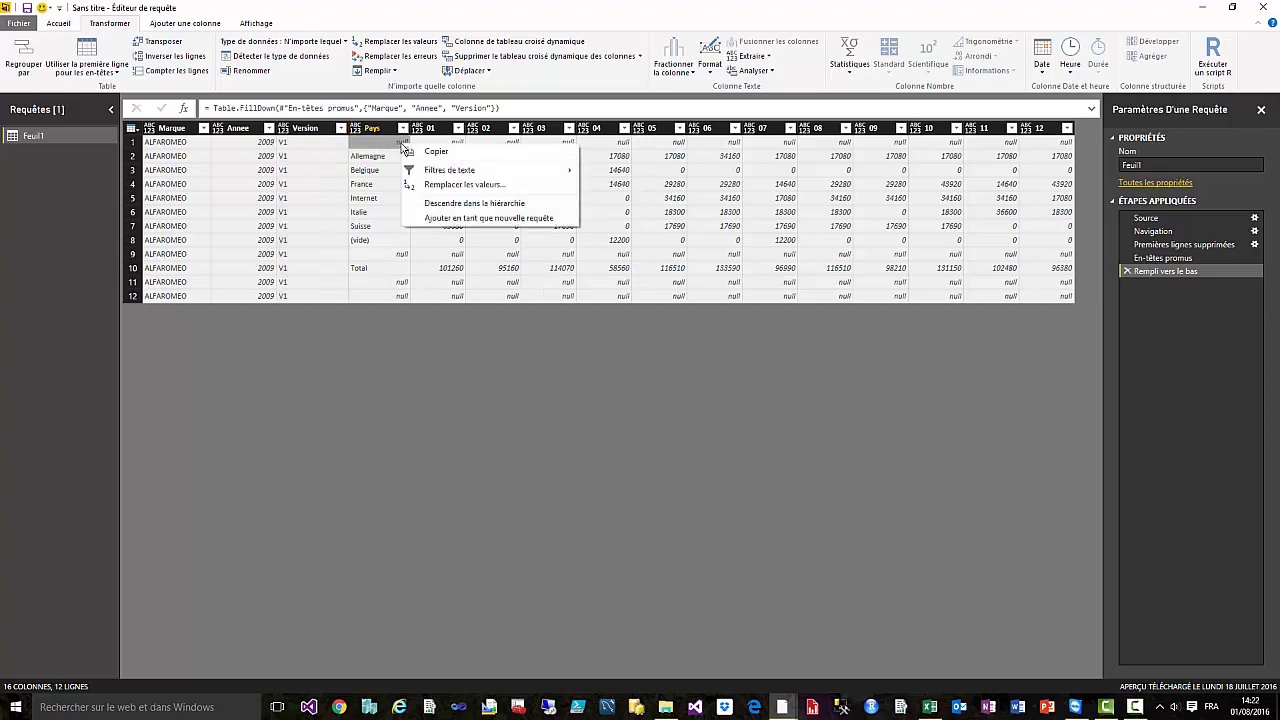
pyautogui.moveTo(477, 172)
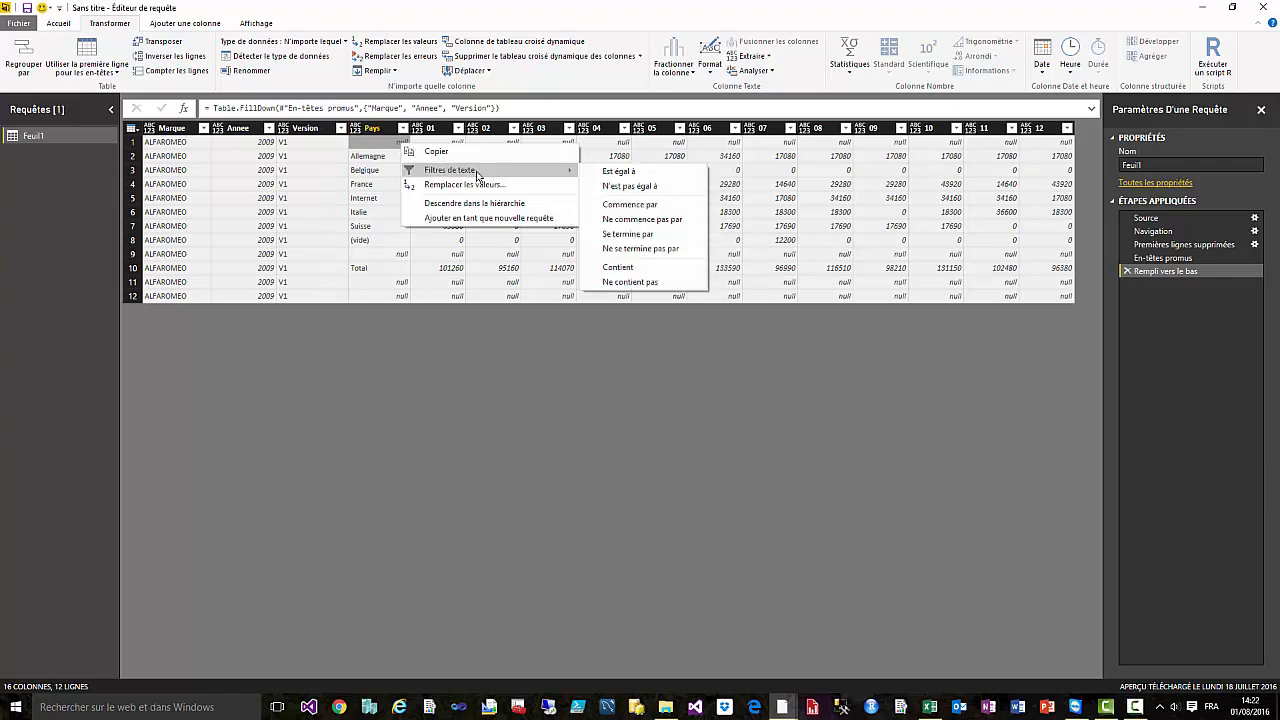
pyautogui.click(645, 188)
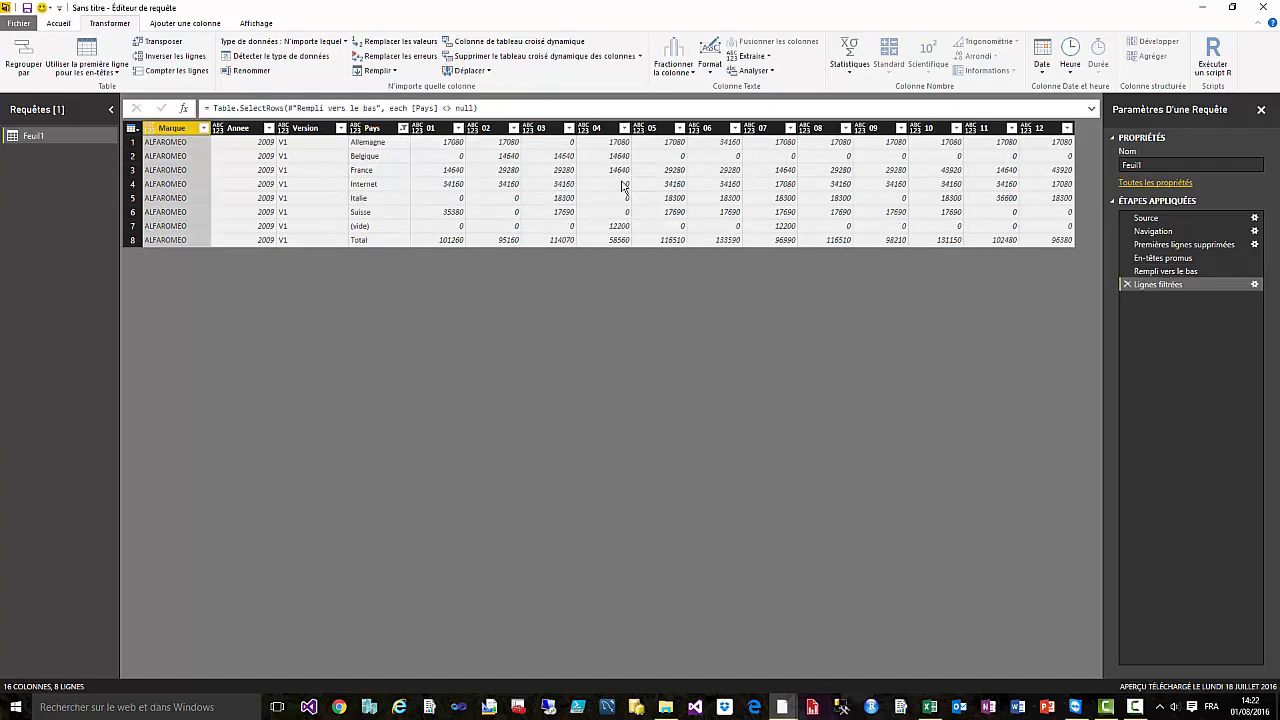
pyautogui.rightClick(366, 230)
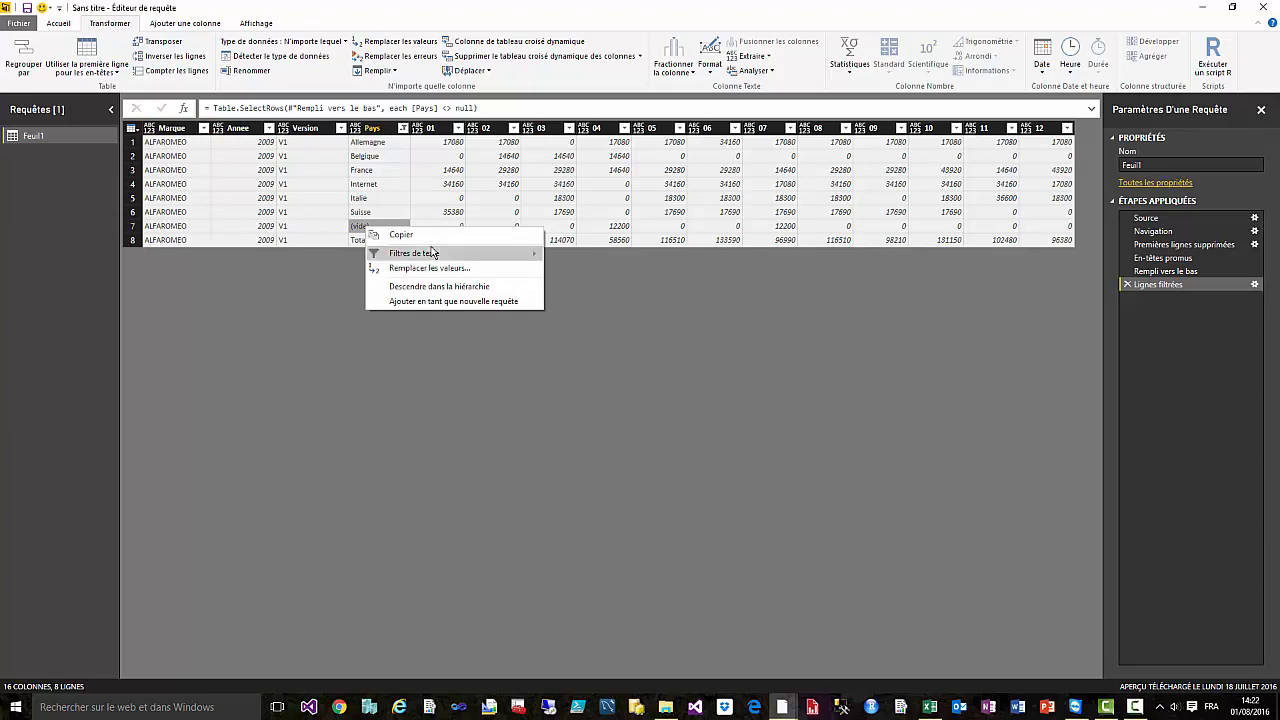
pyautogui.moveTo(435, 253)
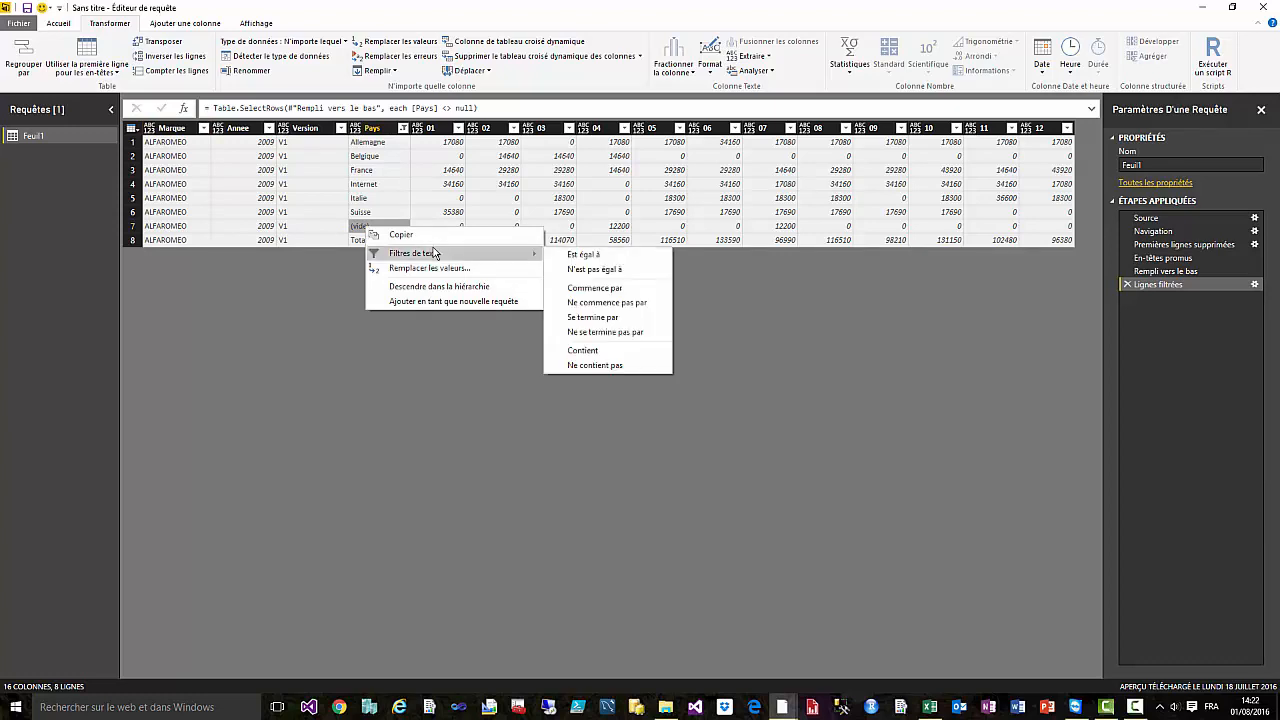
pyautogui.click(616, 272)
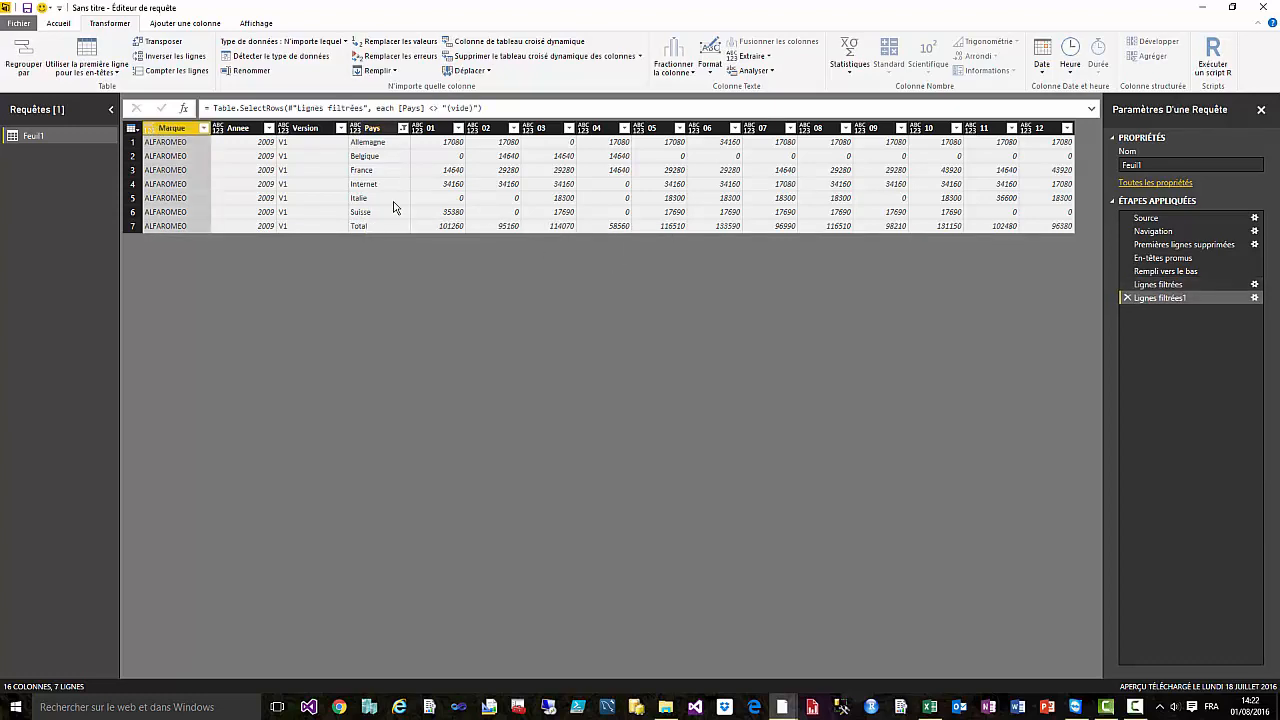
pyautogui.rightClick(358, 228)
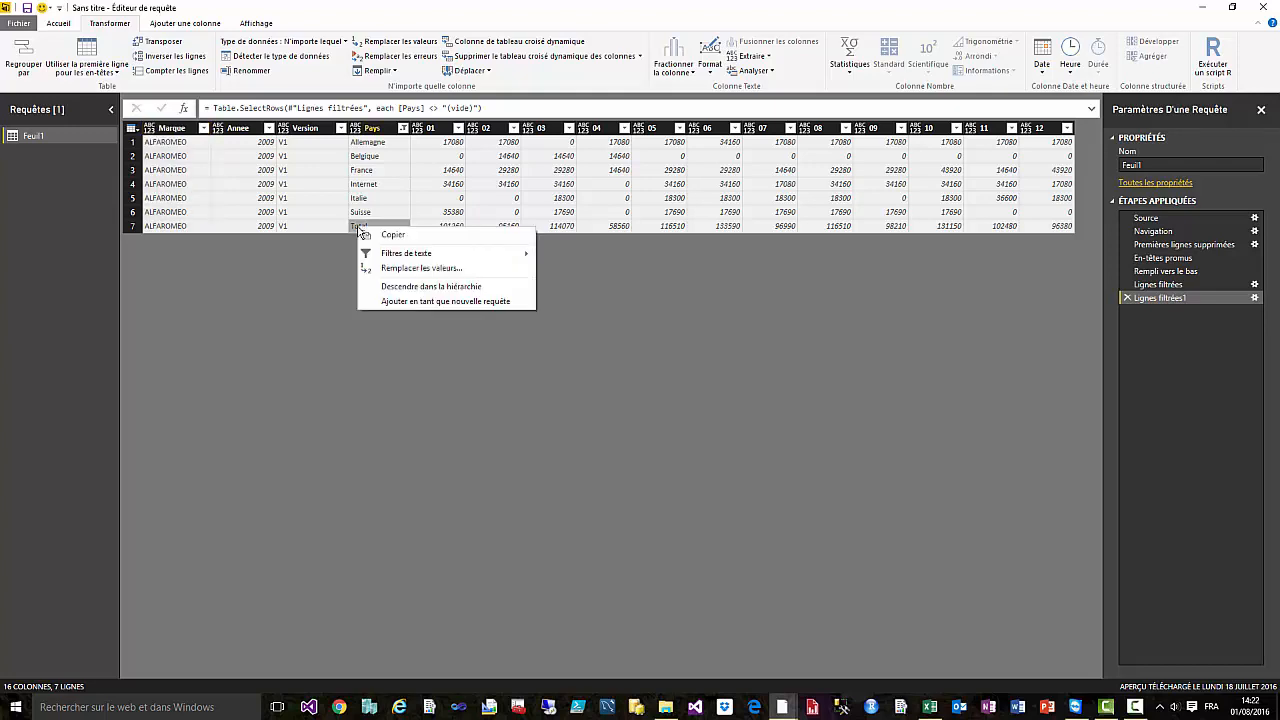
pyautogui.moveTo(408, 255)
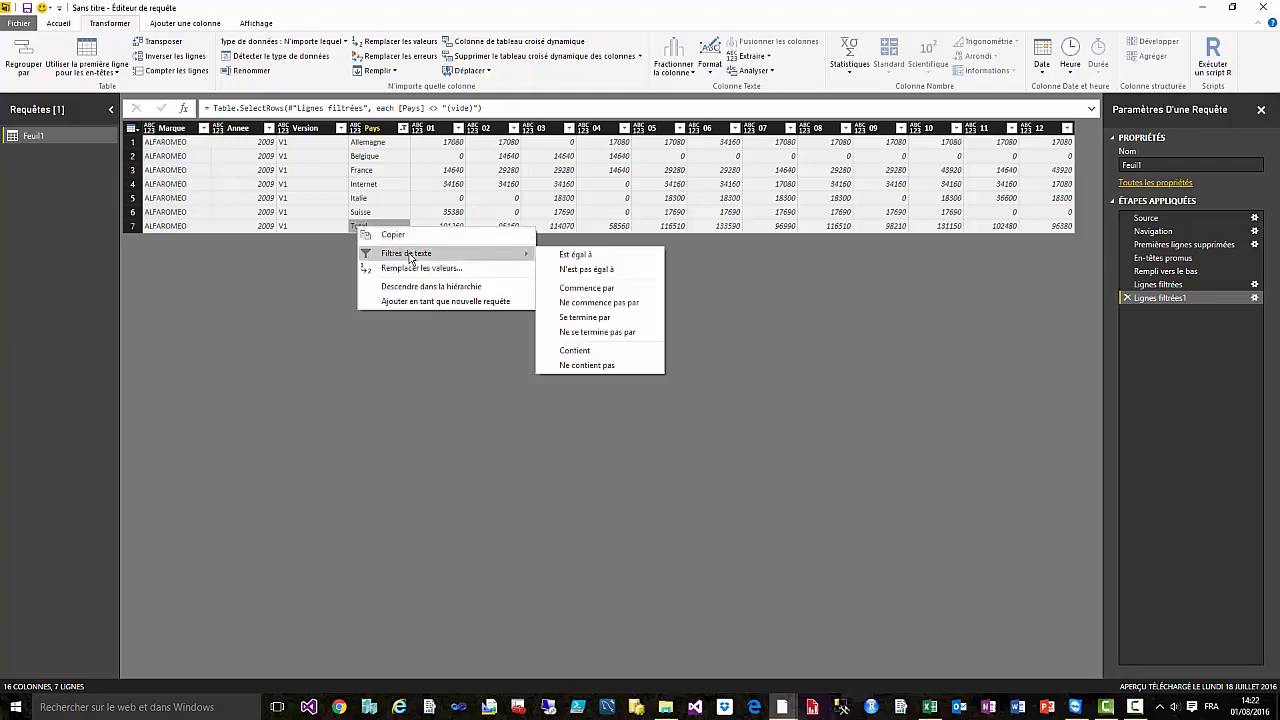
pyautogui.click(598, 271)
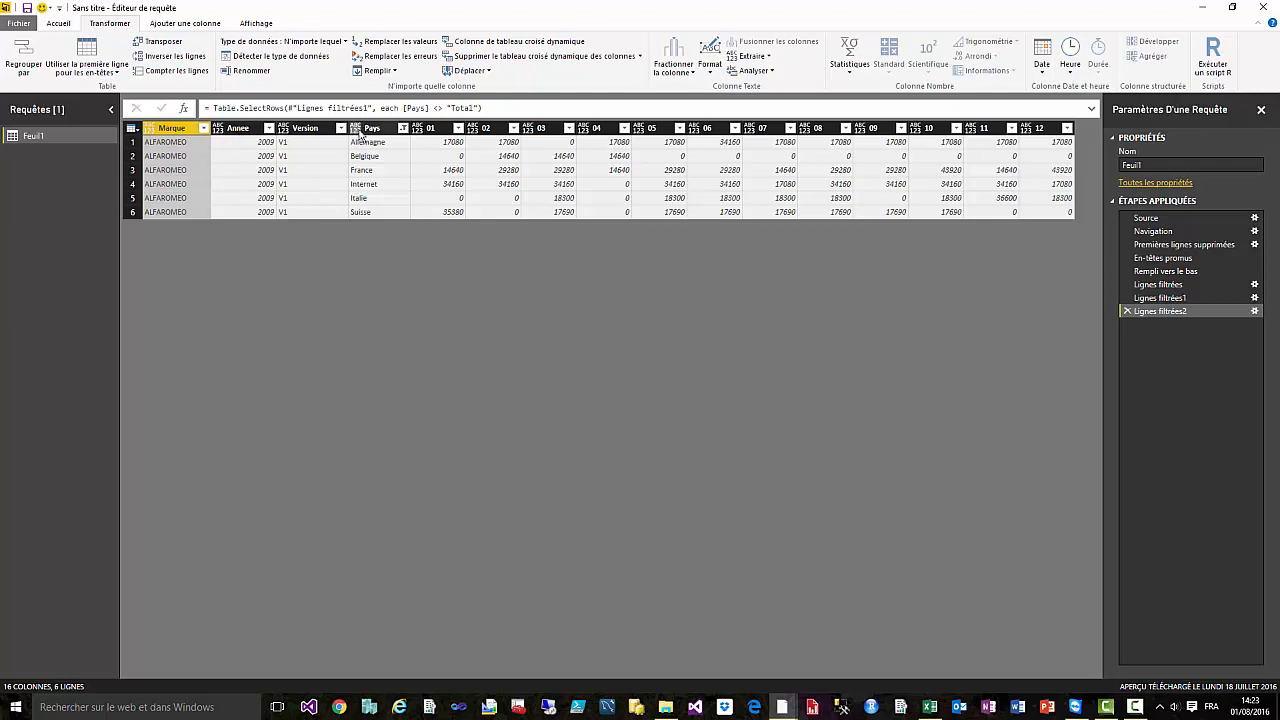
# Step: Unpivot all month columns into attribute-value rows, keeping the Marque, Annee, Version and Pays columns fixed
pyautogui.keyDown('shift'); pyautogui.click(372, 129); pyautogui.keyUp('shift')
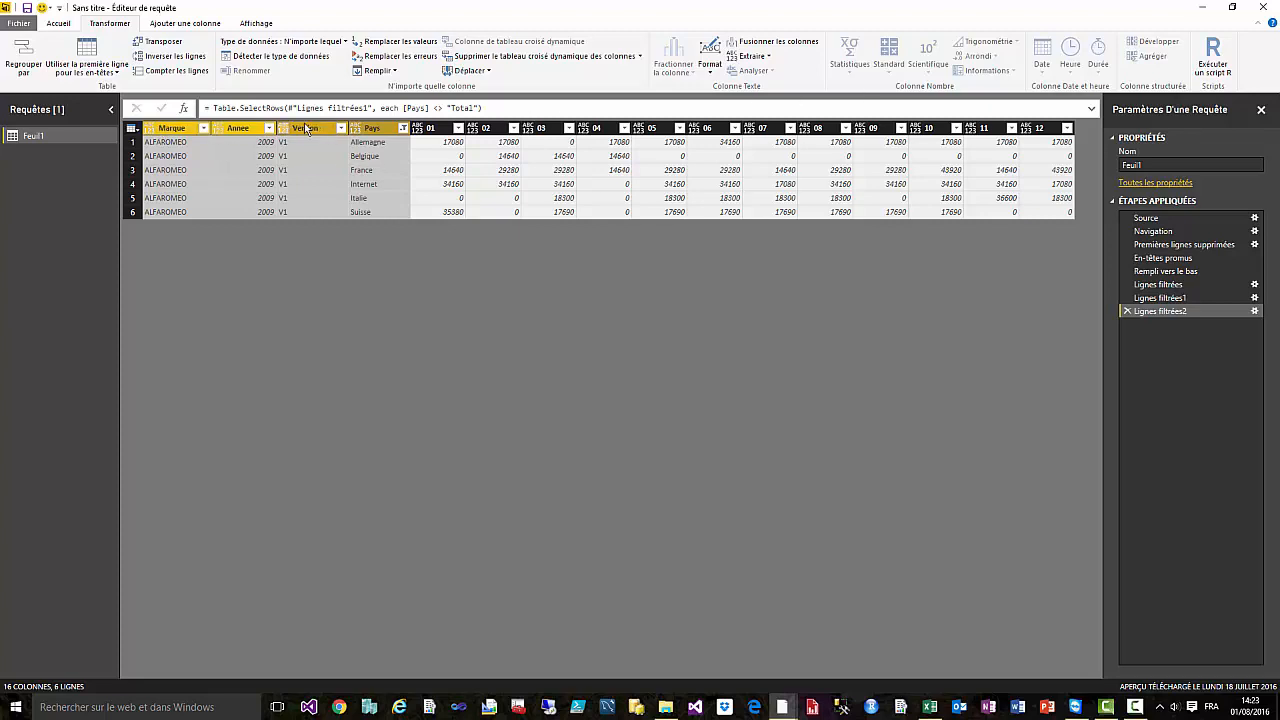
pyautogui.click(640, 56)
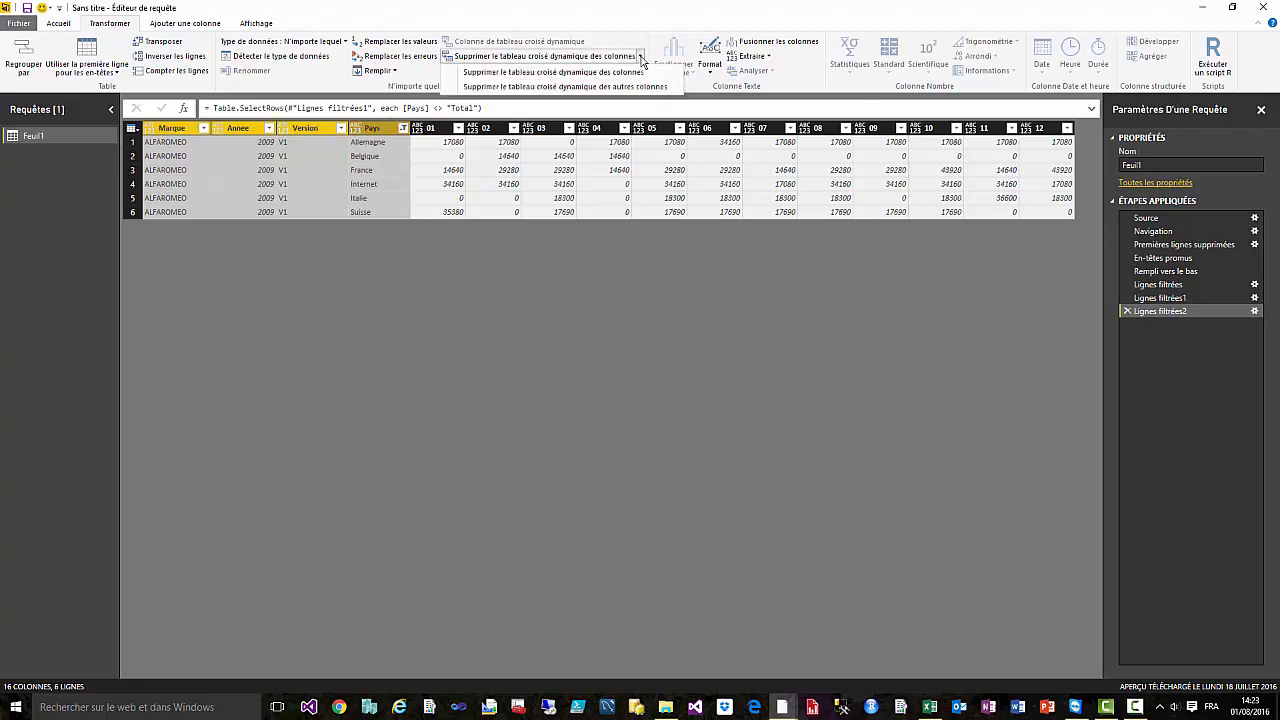
pyautogui.click(568, 87)
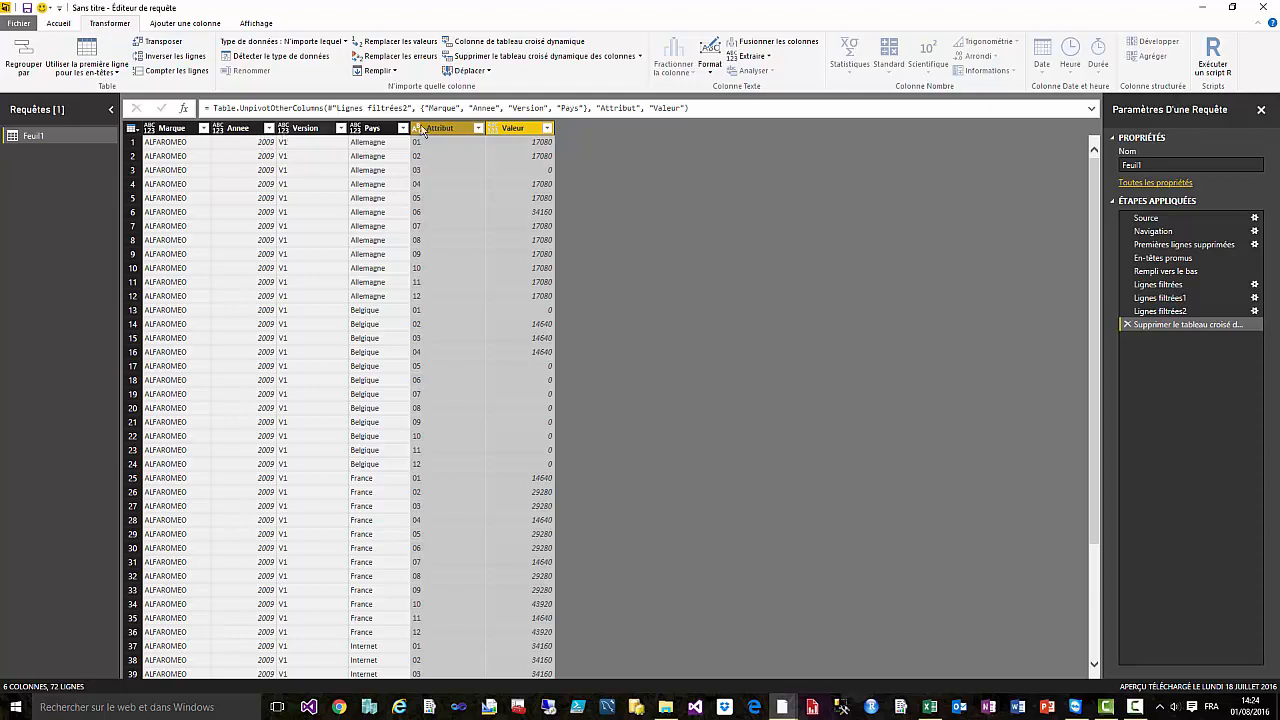
# Step: Change the data type of the Annee column to text (Texte)
pyautogui.click(239, 129)
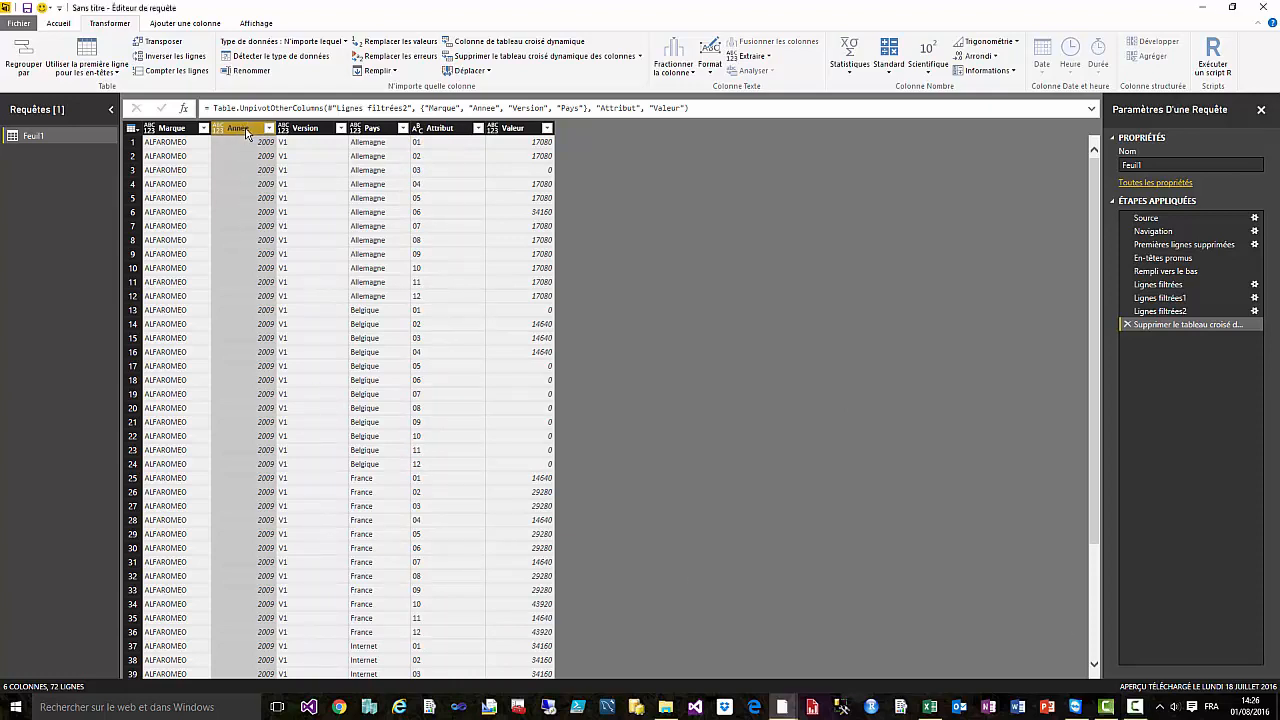
pyautogui.click(60, 24)
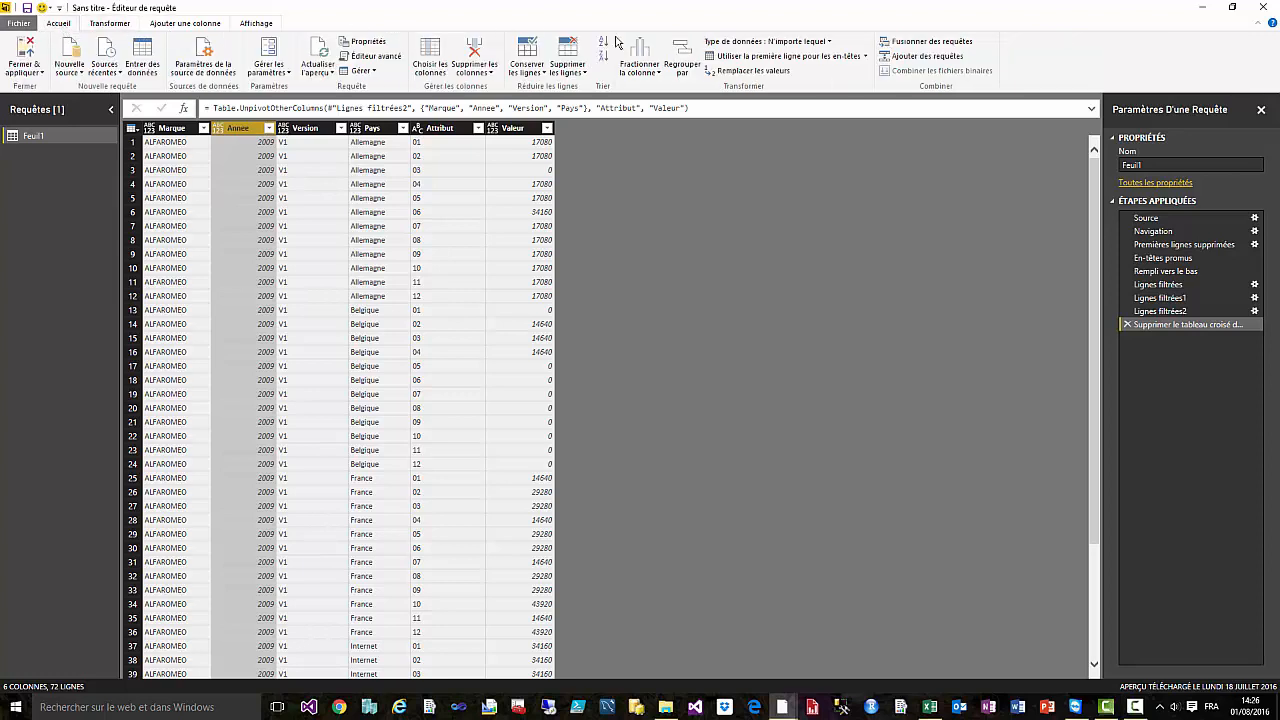
pyautogui.click(829, 42)
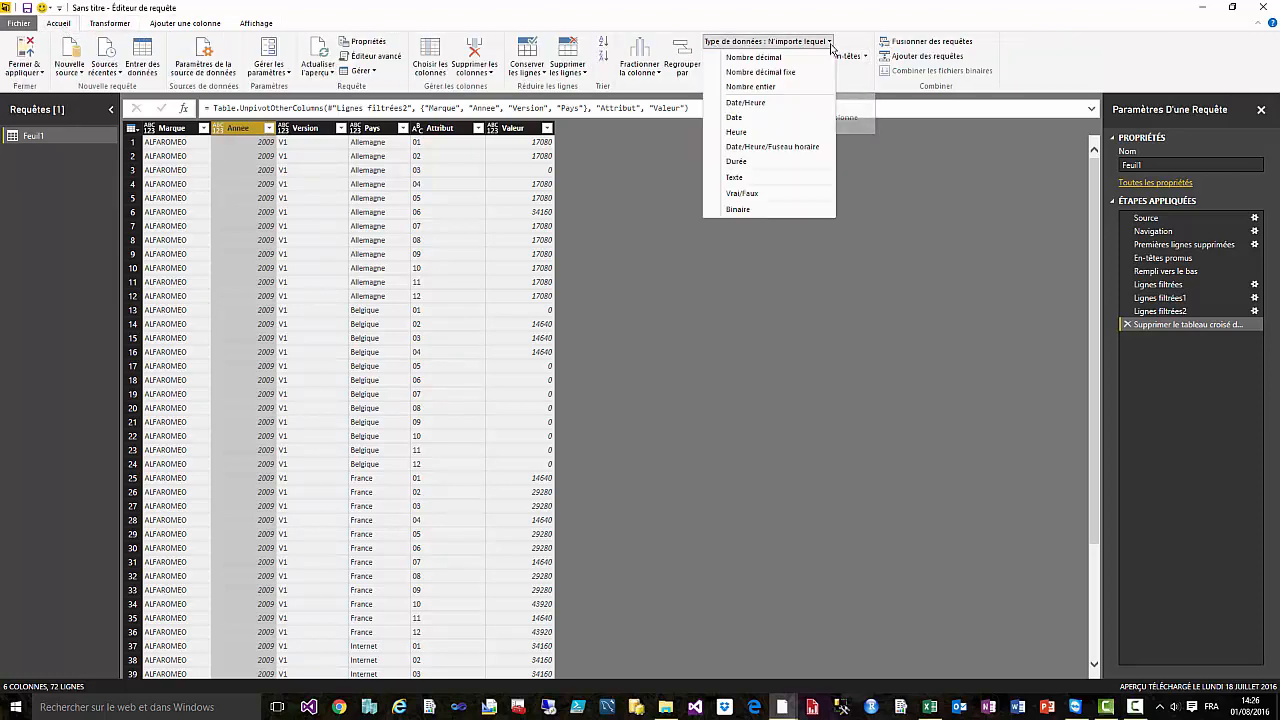
pyautogui.click(770, 185)
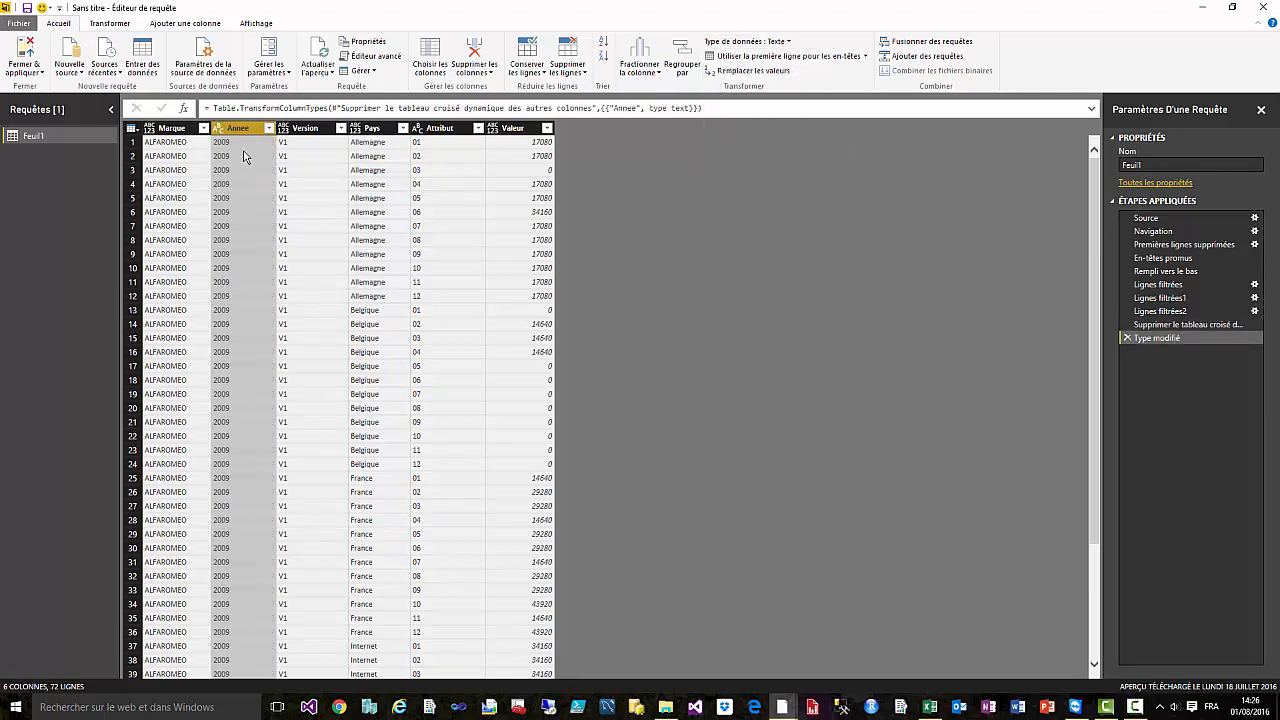
# Step: Add a custom column named Date with the formula "01/" & [Attribut] & "/" &[Annee]
pyautogui.click(185, 24)
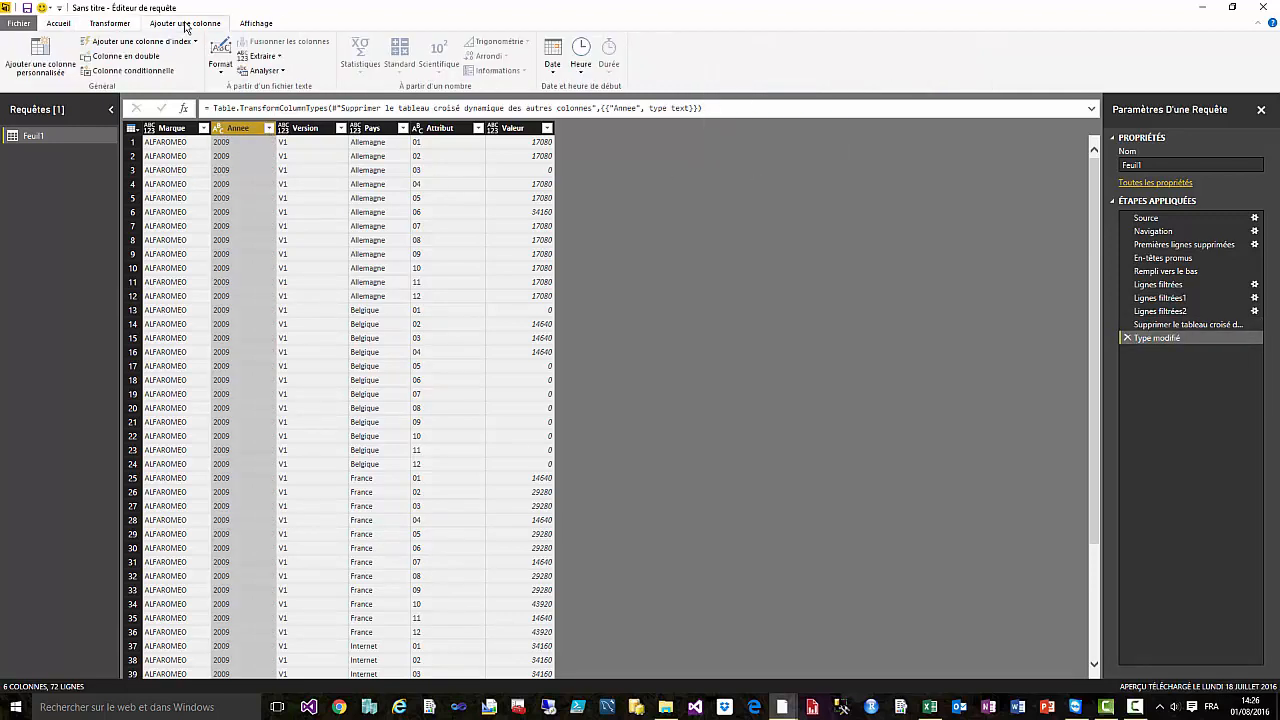
pyautogui.click(40, 52)
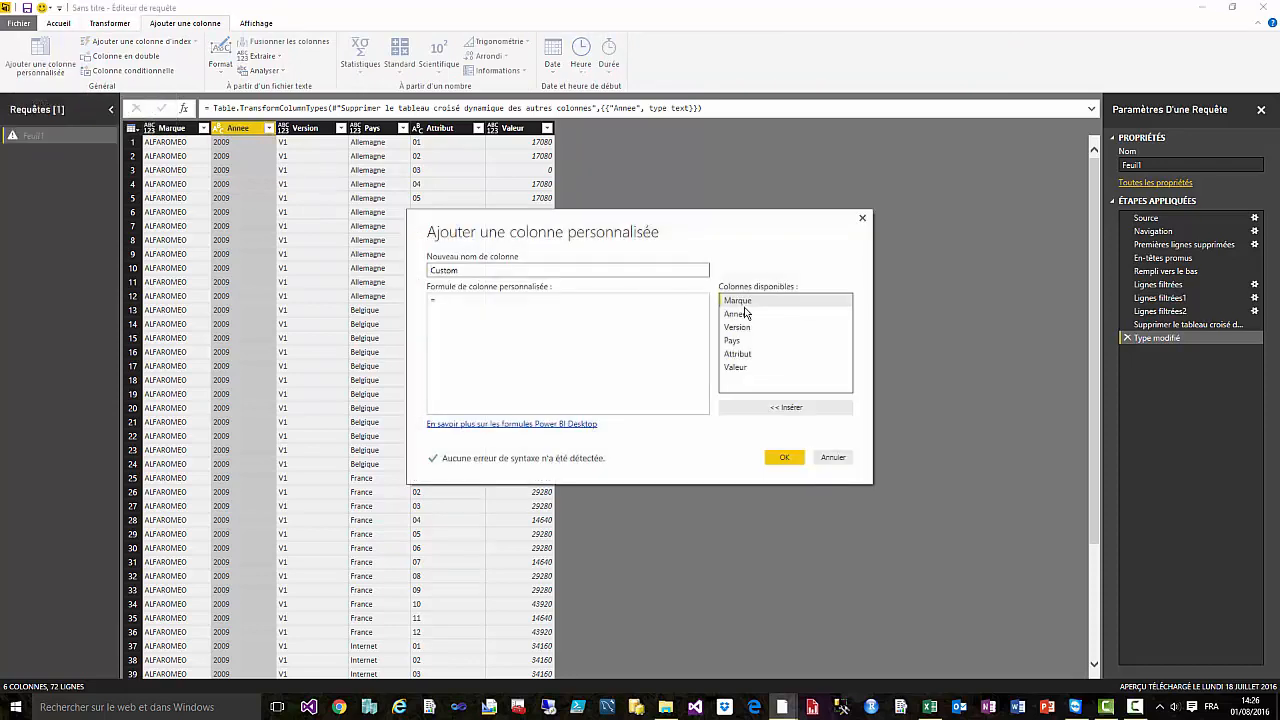
pyautogui.doubleClick(472, 270)
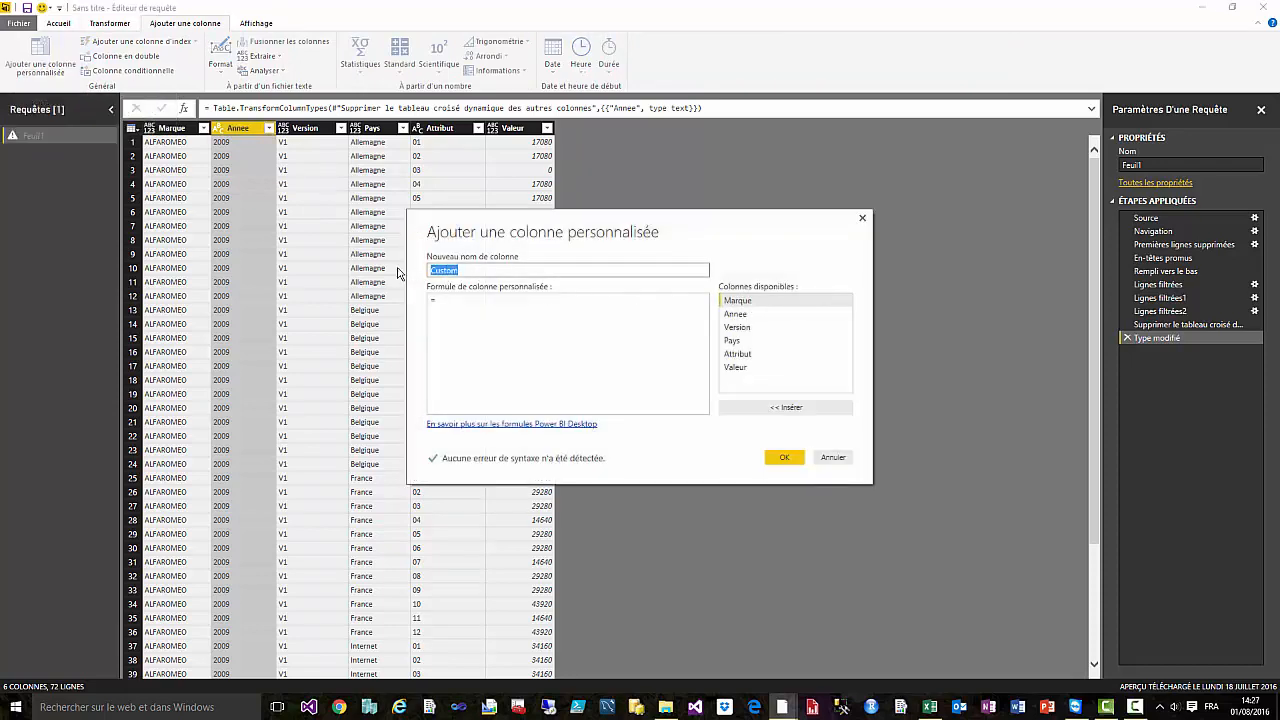
pyautogui.write('Date')
pyautogui.click(474, 298)
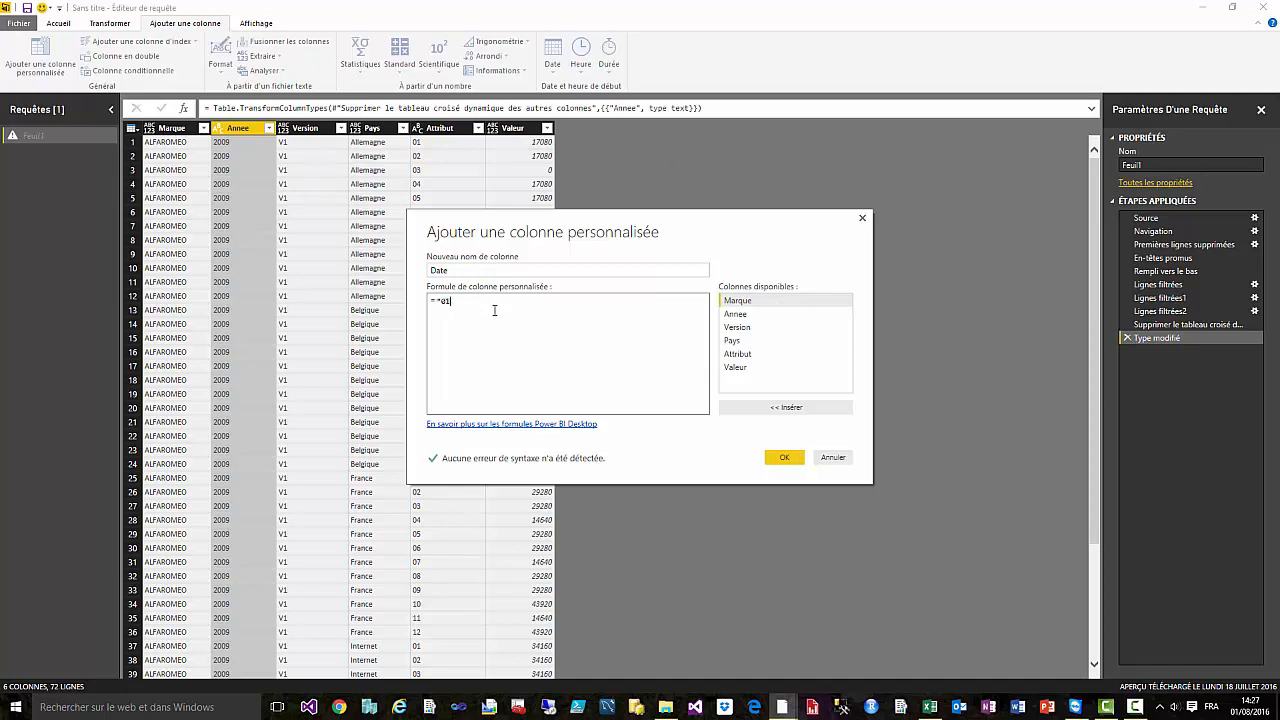
pyautogui.write('/" &')
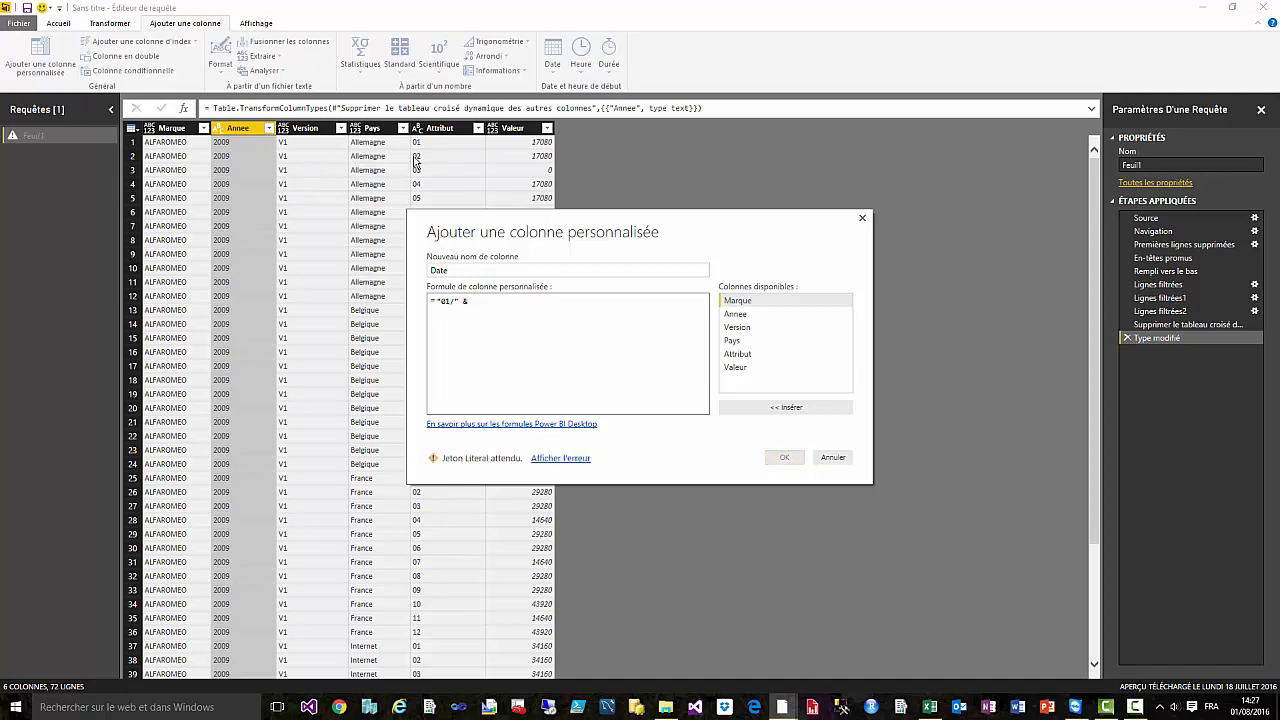
pyautogui.doubleClick(745, 355)
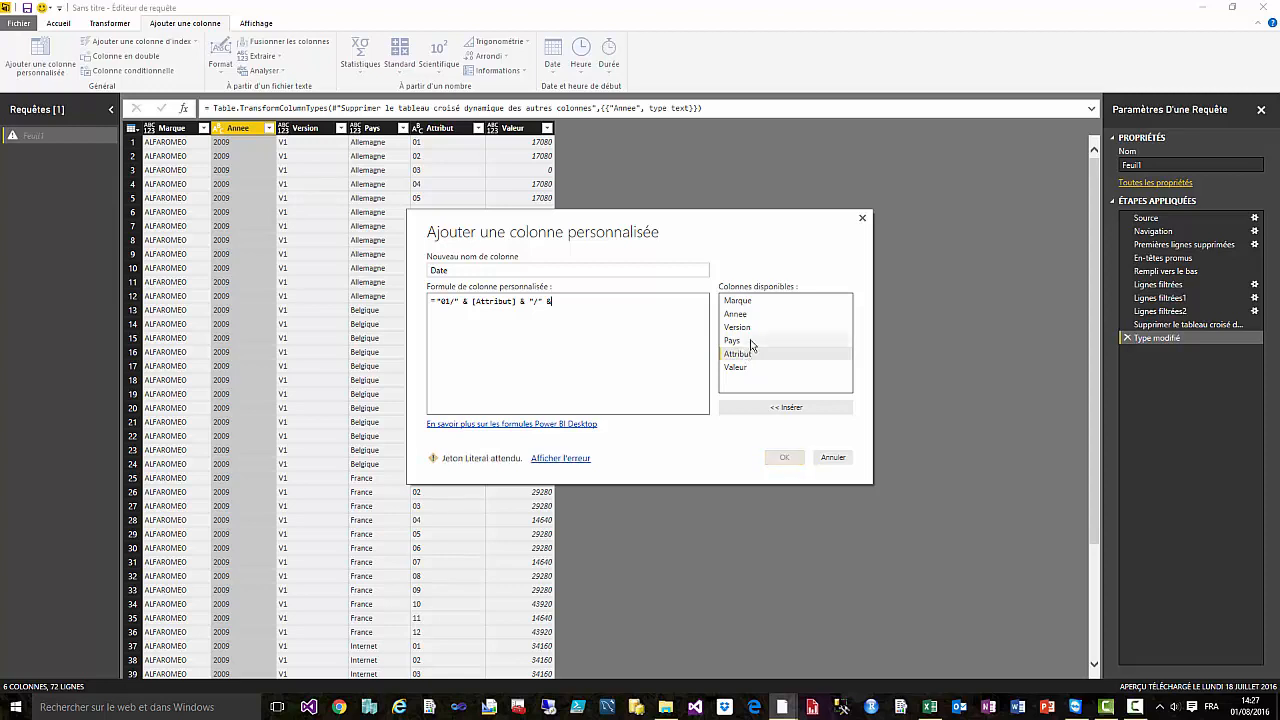
pyautogui.doubleClick(740, 315)
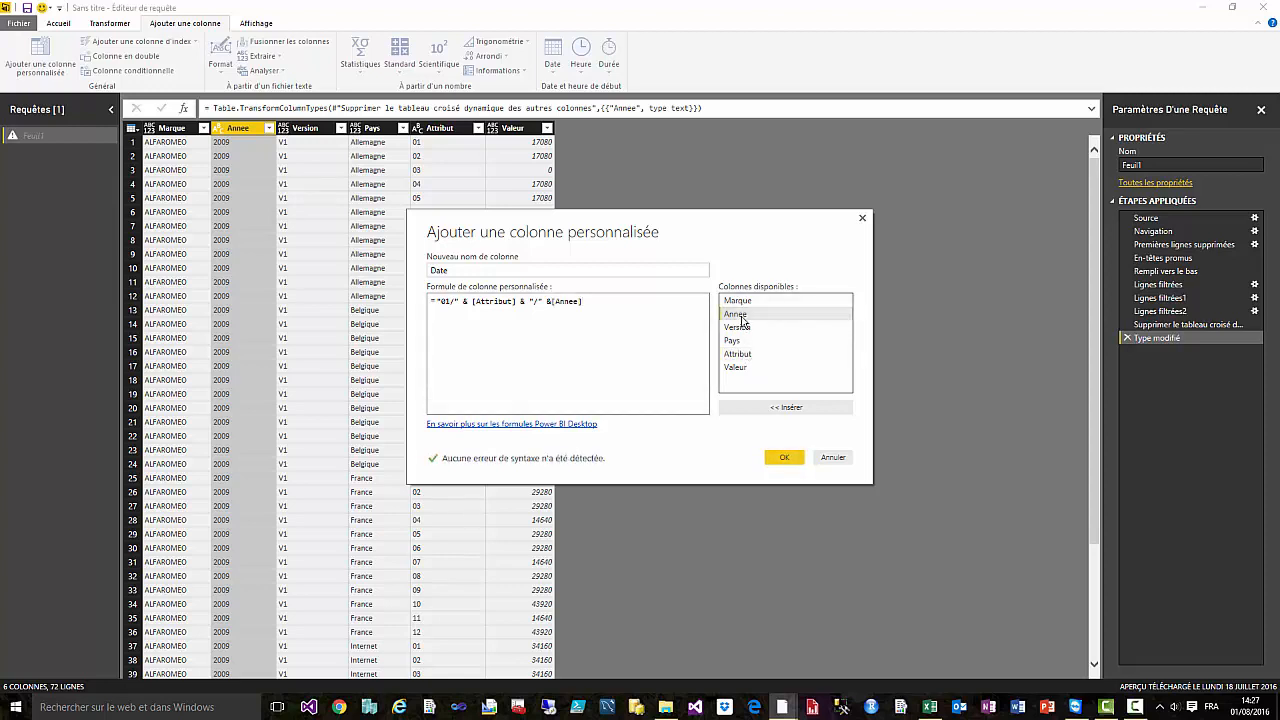
pyautogui.click(784, 459)
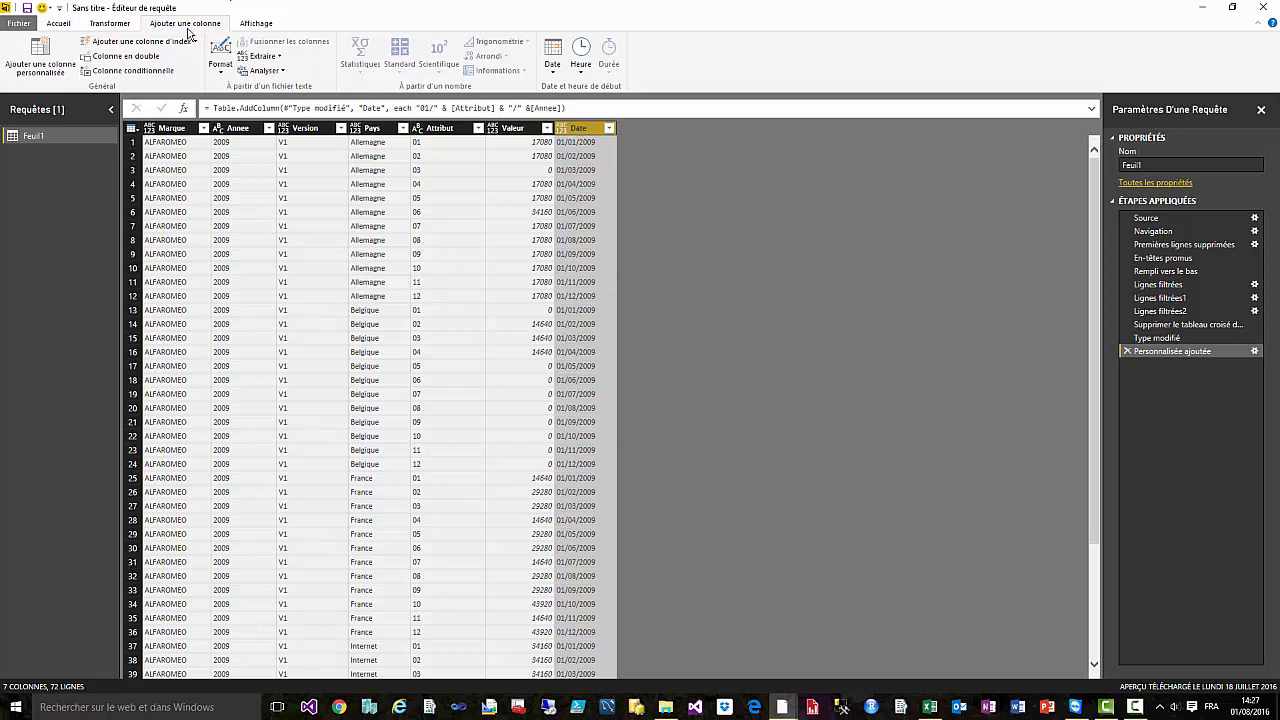
# Step: Change the data type of the new Date column to Date
pyautogui.click(58, 25)
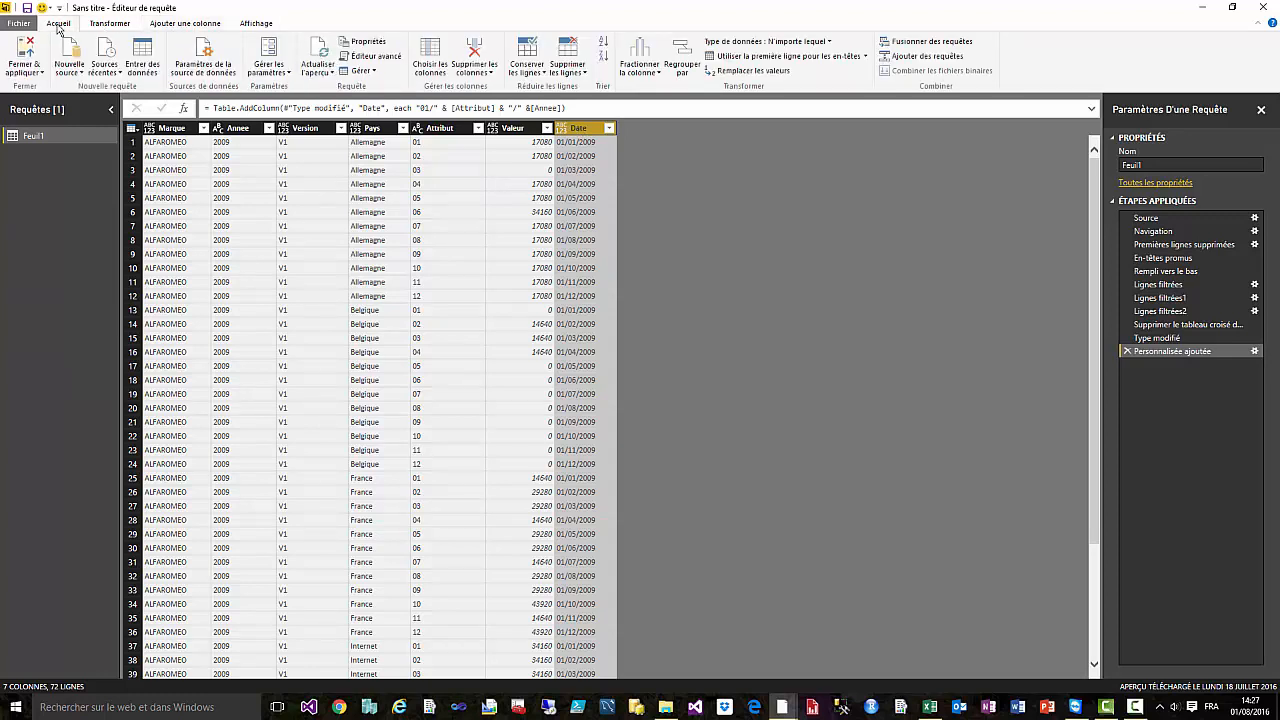
pyautogui.click(829, 44)
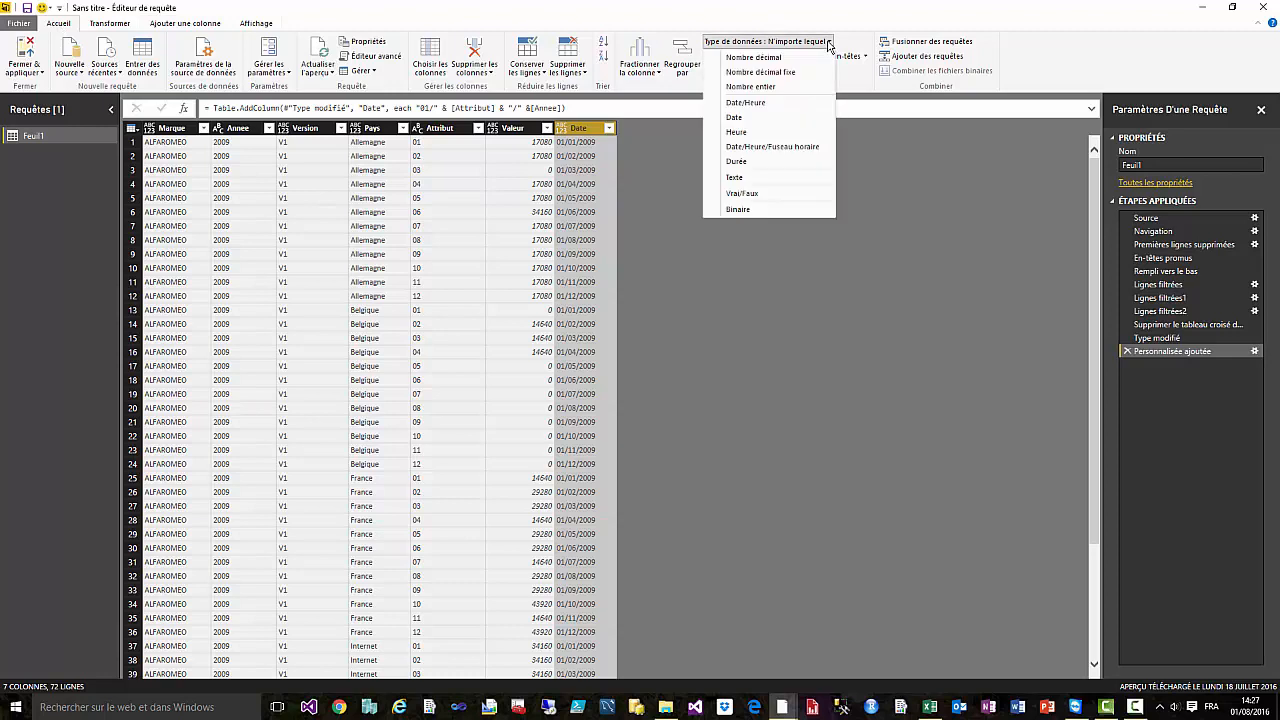
pyautogui.click(737, 117)
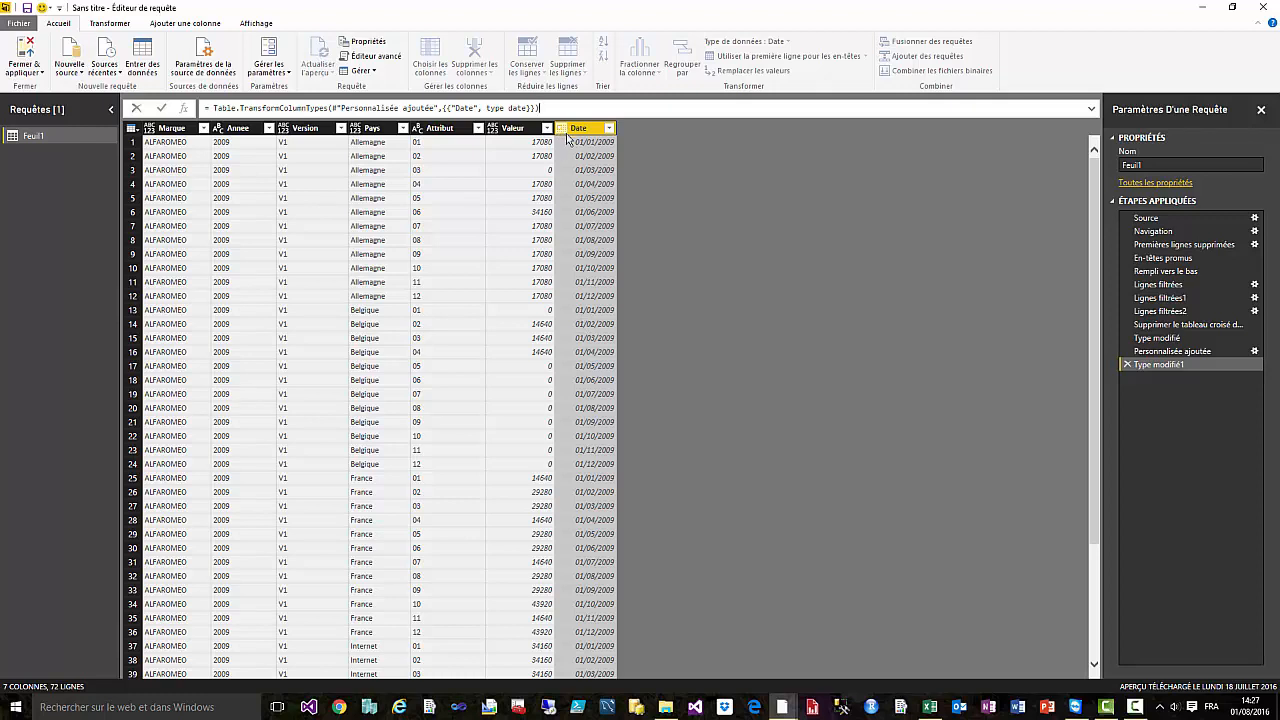
# Step: Remove the Annee and Attribut columns together from the query
pyautogui.click(233, 130)
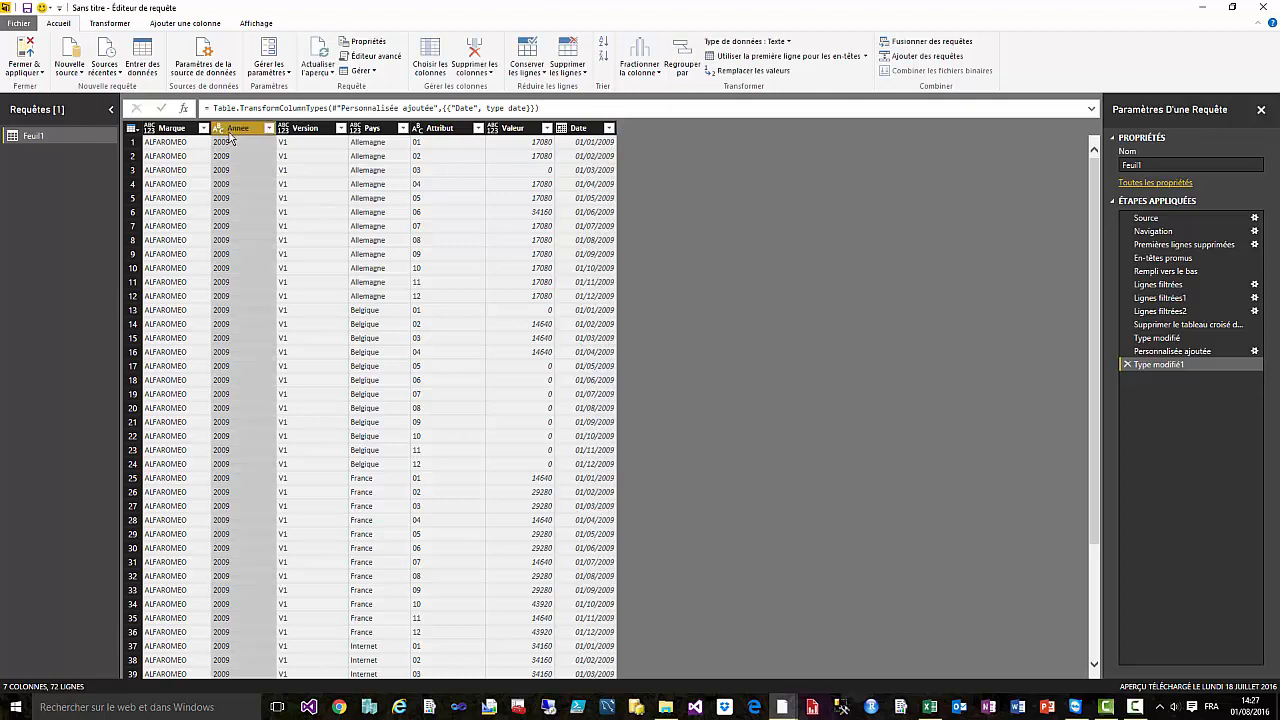
pyautogui.keyDown('ctrl'); pyautogui.click(440, 130); pyautogui.keyUp('ctrl')
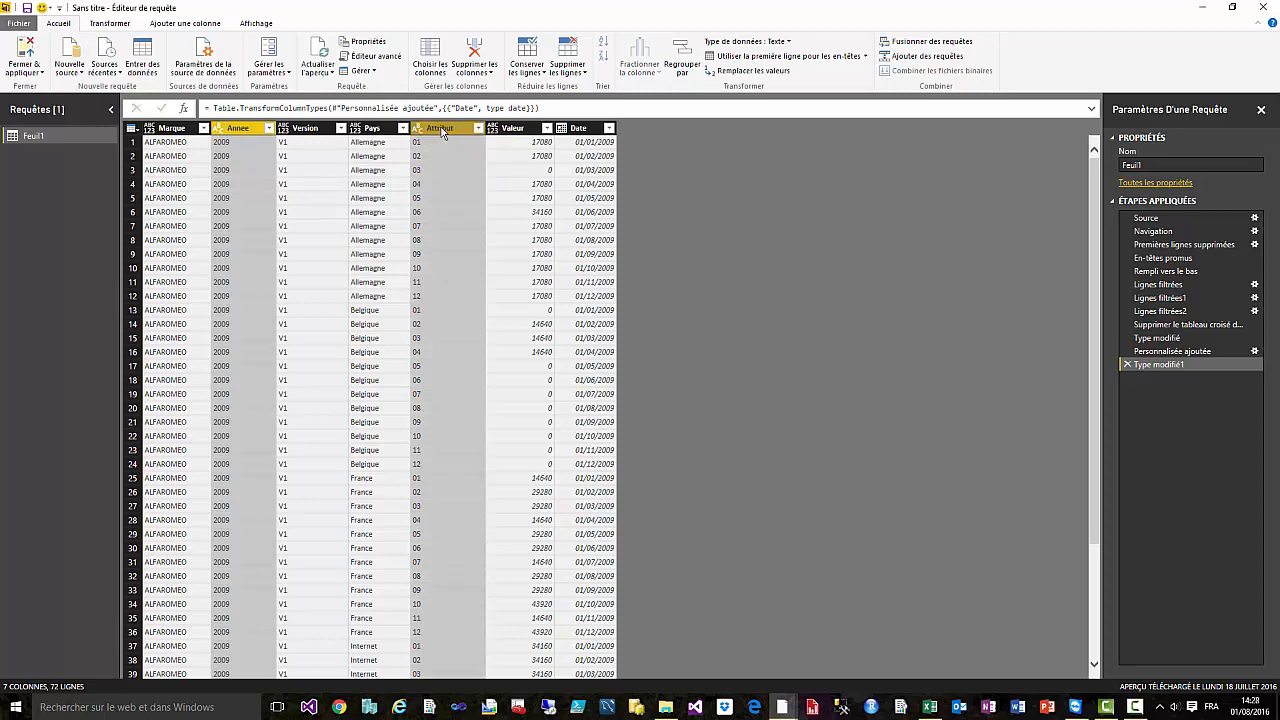
pyautogui.rightClick(442, 133)
pyautogui.click(457, 157)
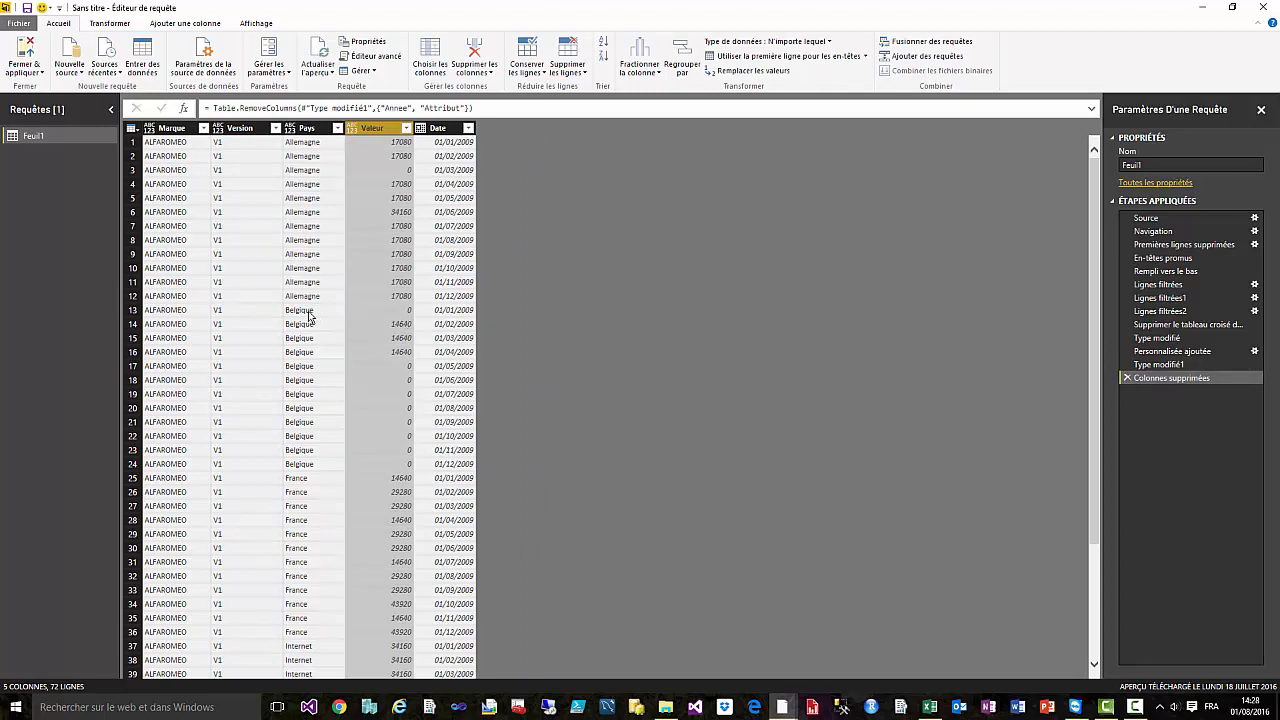
# Step: Filter the Valeur column to keep only the rows whose value is not equal to 0
pyautogui.rightClick(408, 312)
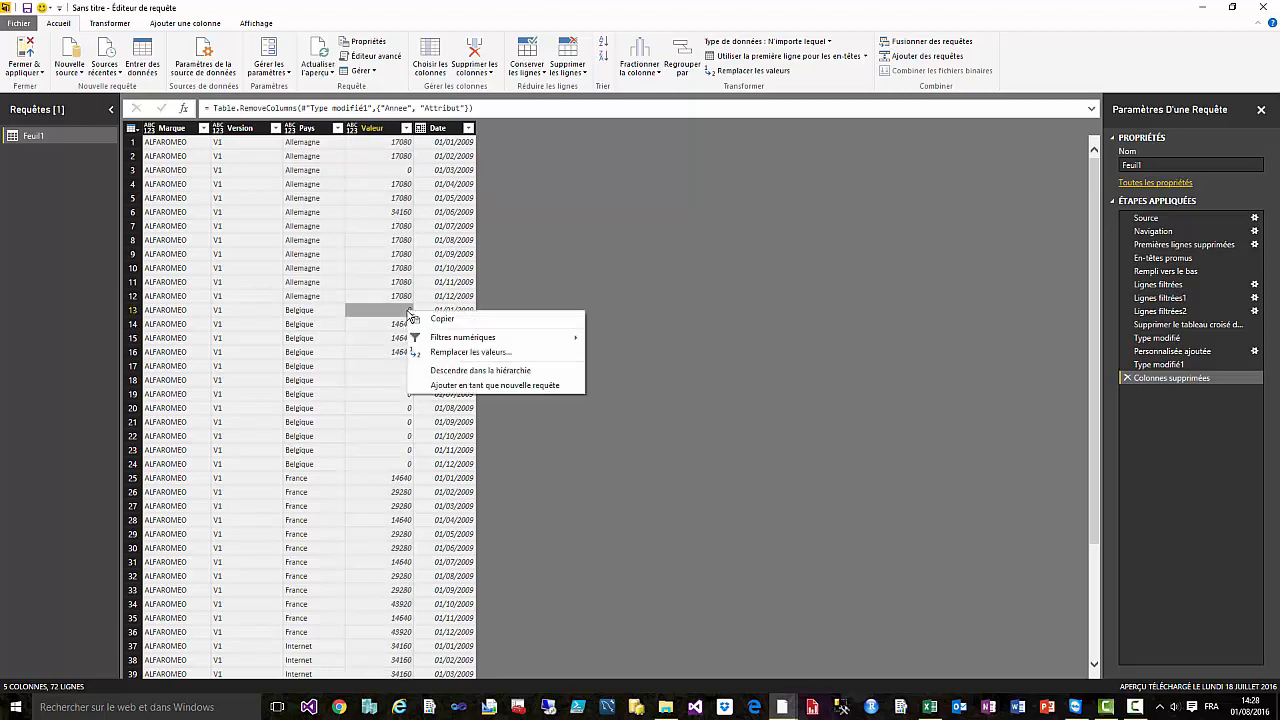
pyautogui.moveTo(465, 338)
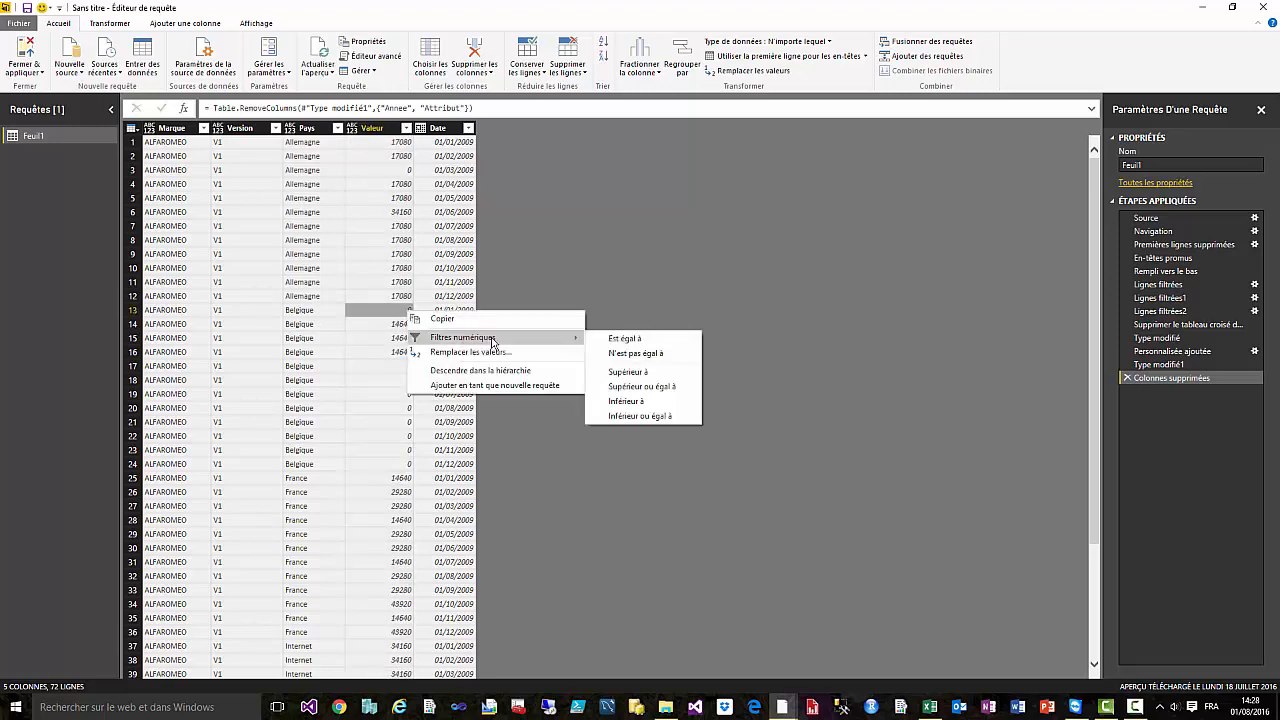
pyautogui.click(653, 356)
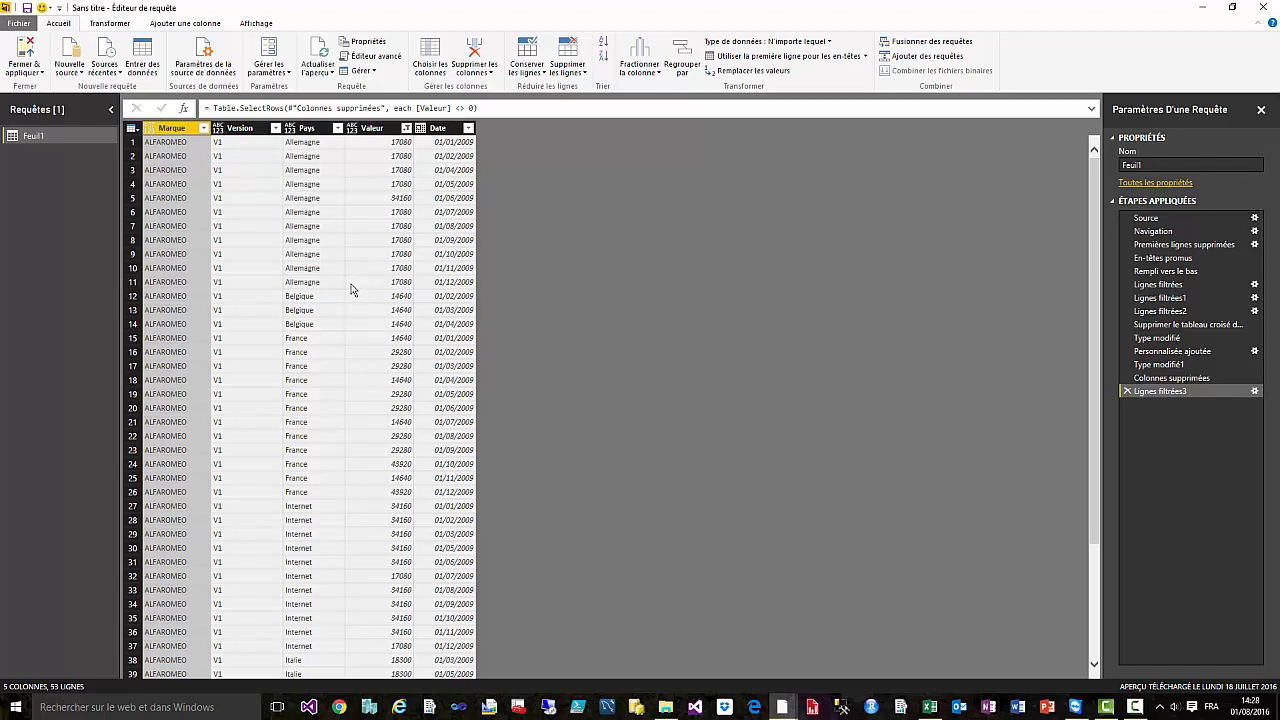
# Step: Examine the budget workbooks in the Budget Vehicules folder and the last applied steps of the Feuil1 query
pyautogui.click(666, 708)
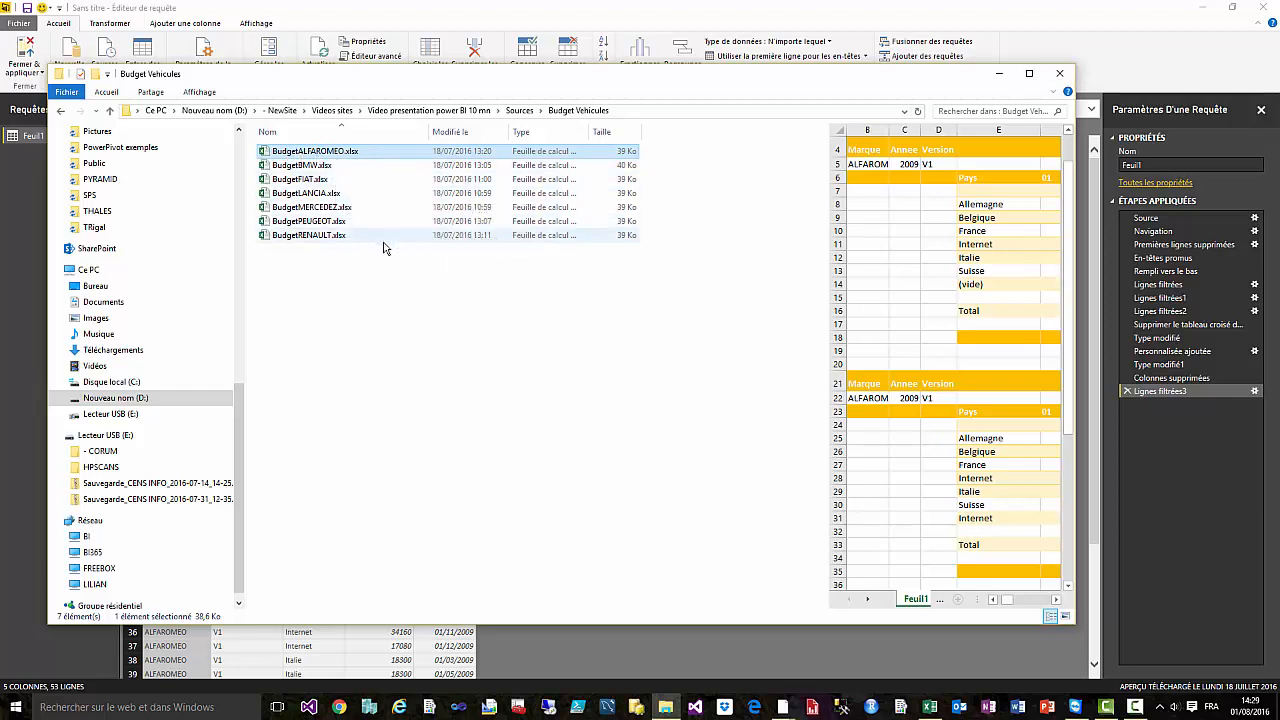
pyautogui.click(1062, 76)
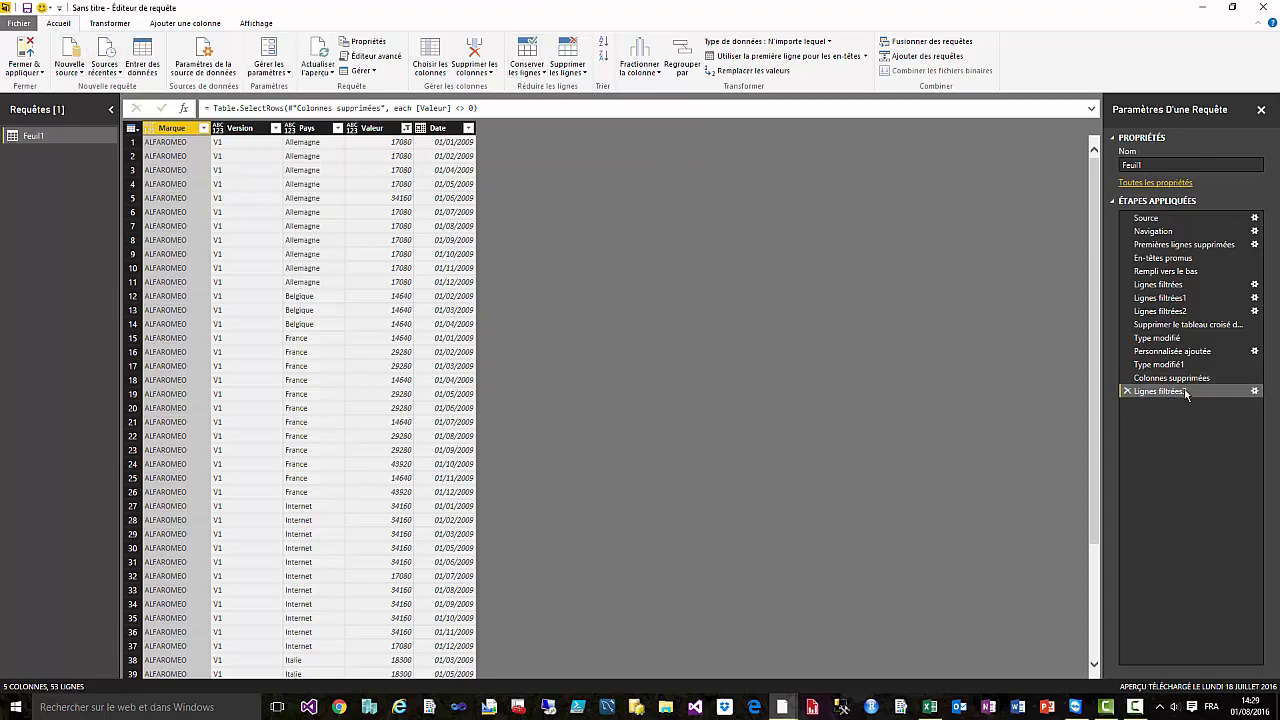
pyautogui.click(1165, 365)
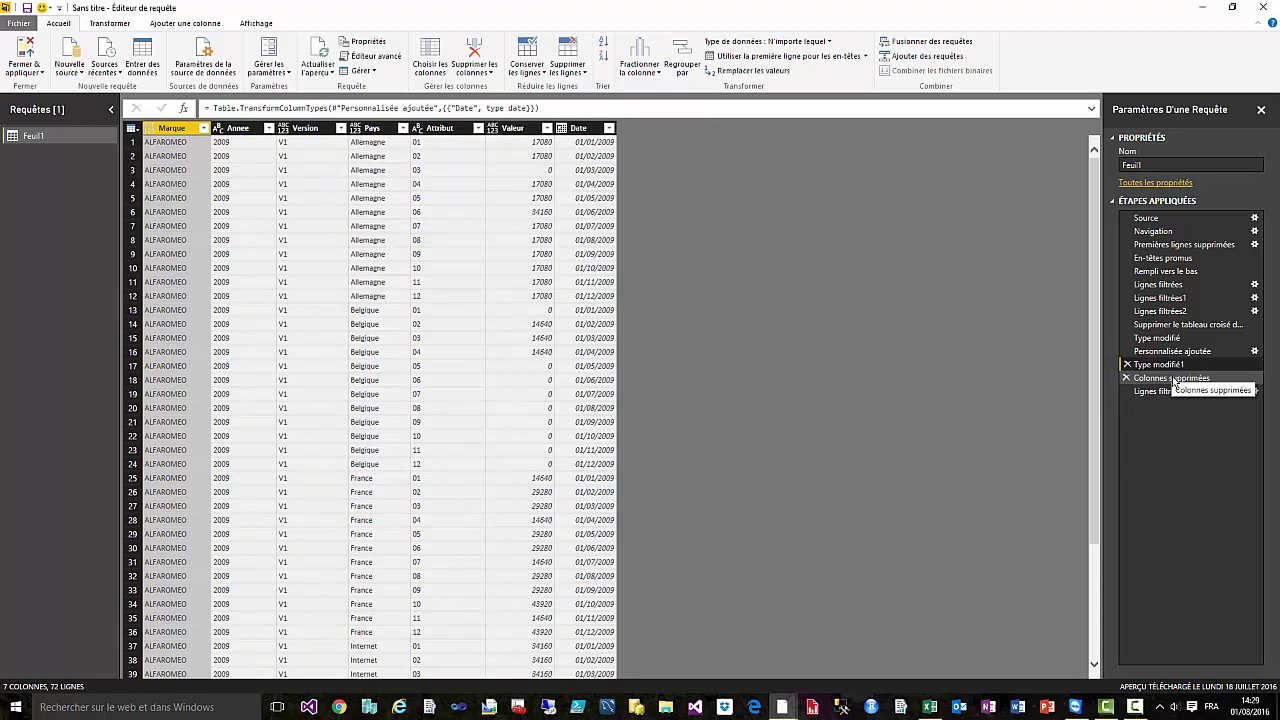
pyautogui.click(1172, 378)
pyautogui.click(1157, 392)
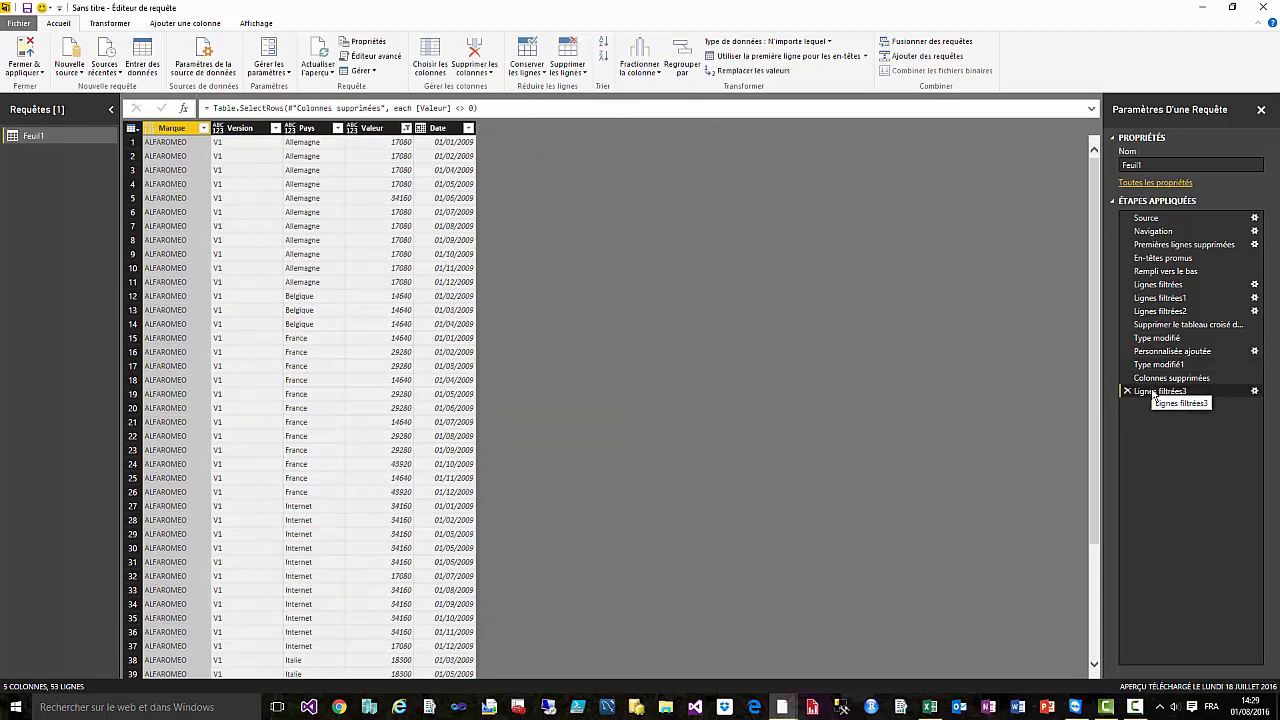
pyautogui.click(1162, 380)
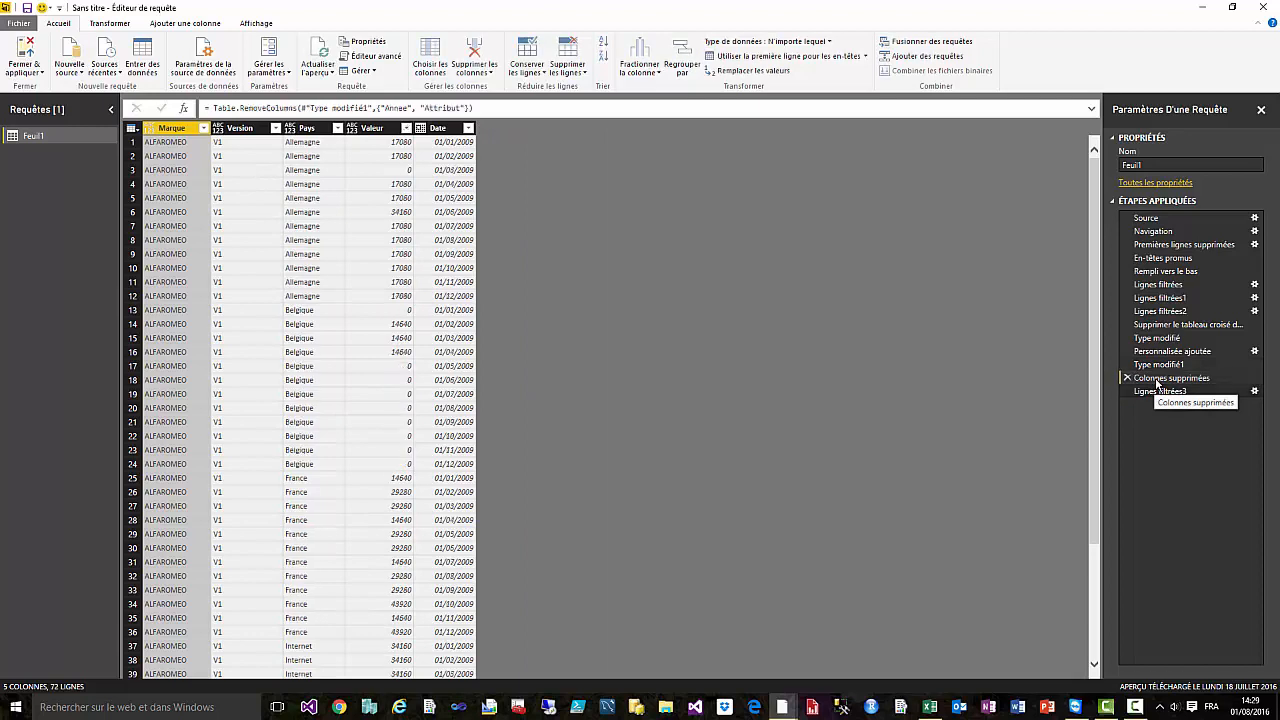
pyautogui.click(1157, 366)
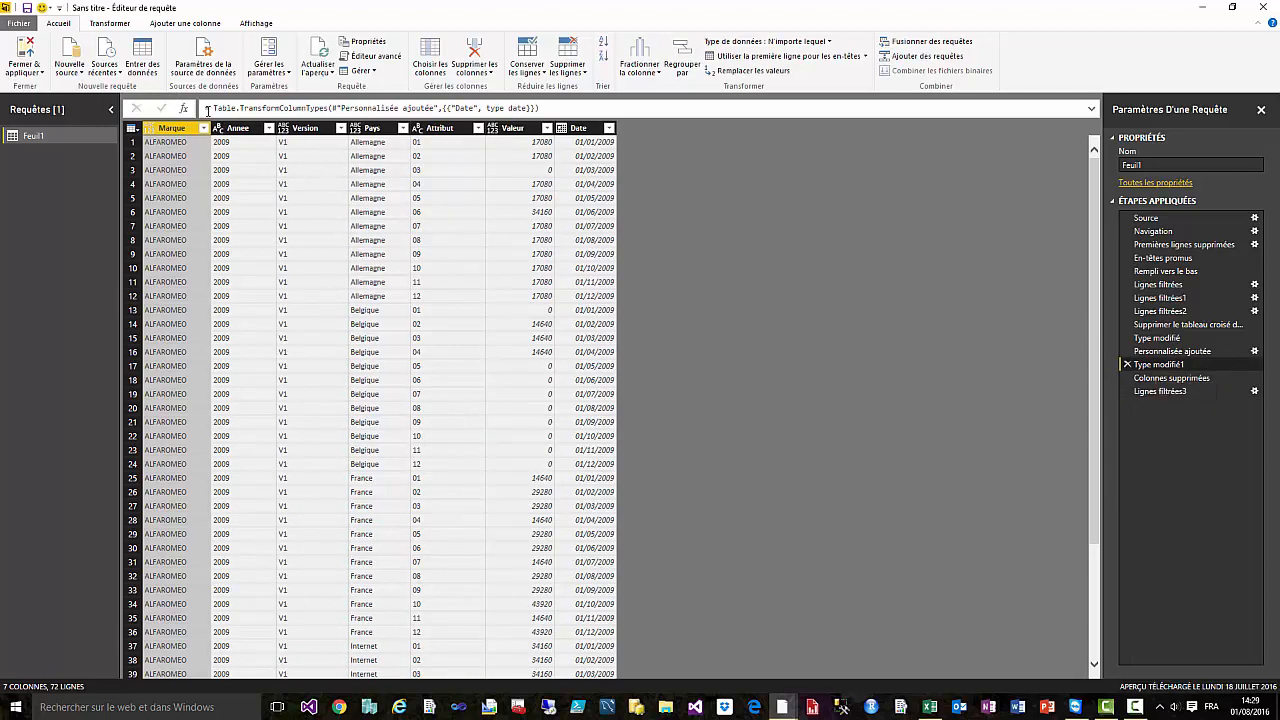
pyautogui.click(1166, 380)
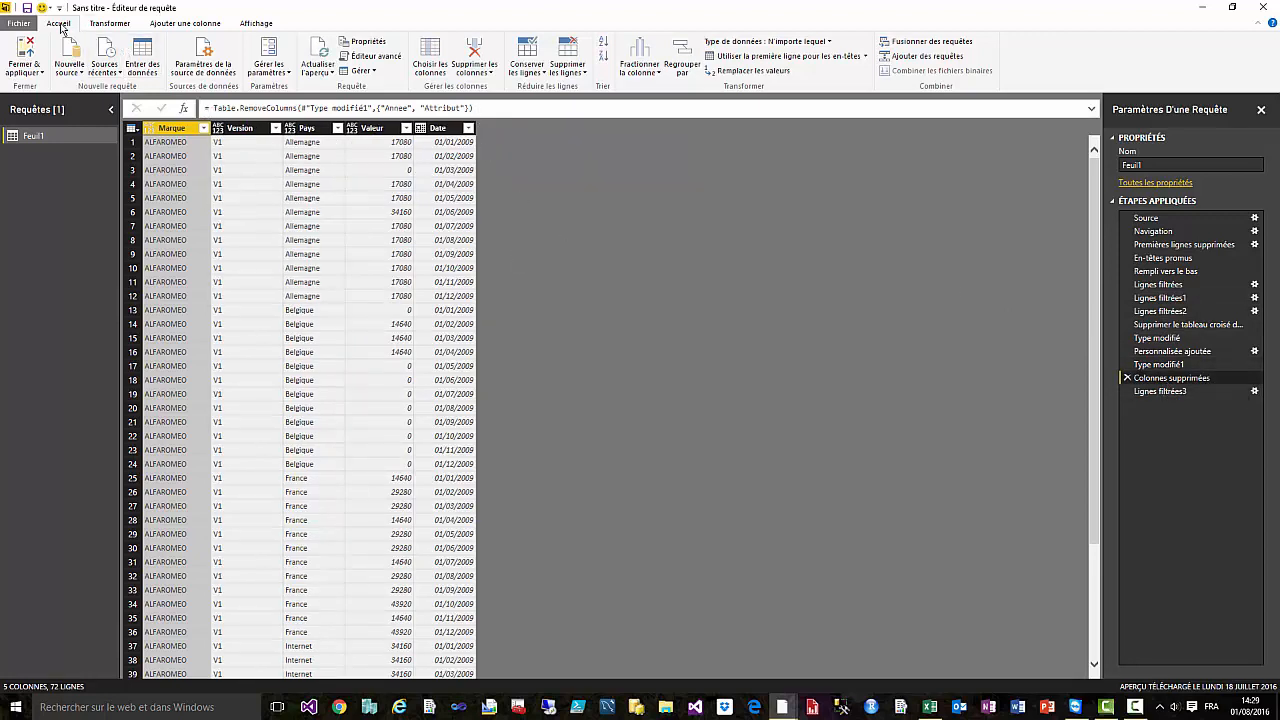
# Step: In the Feuil1 query's advanced editor, insert "let" and "recup = (NomFichier) =>" above the existing code
pyautogui.click(373, 58)
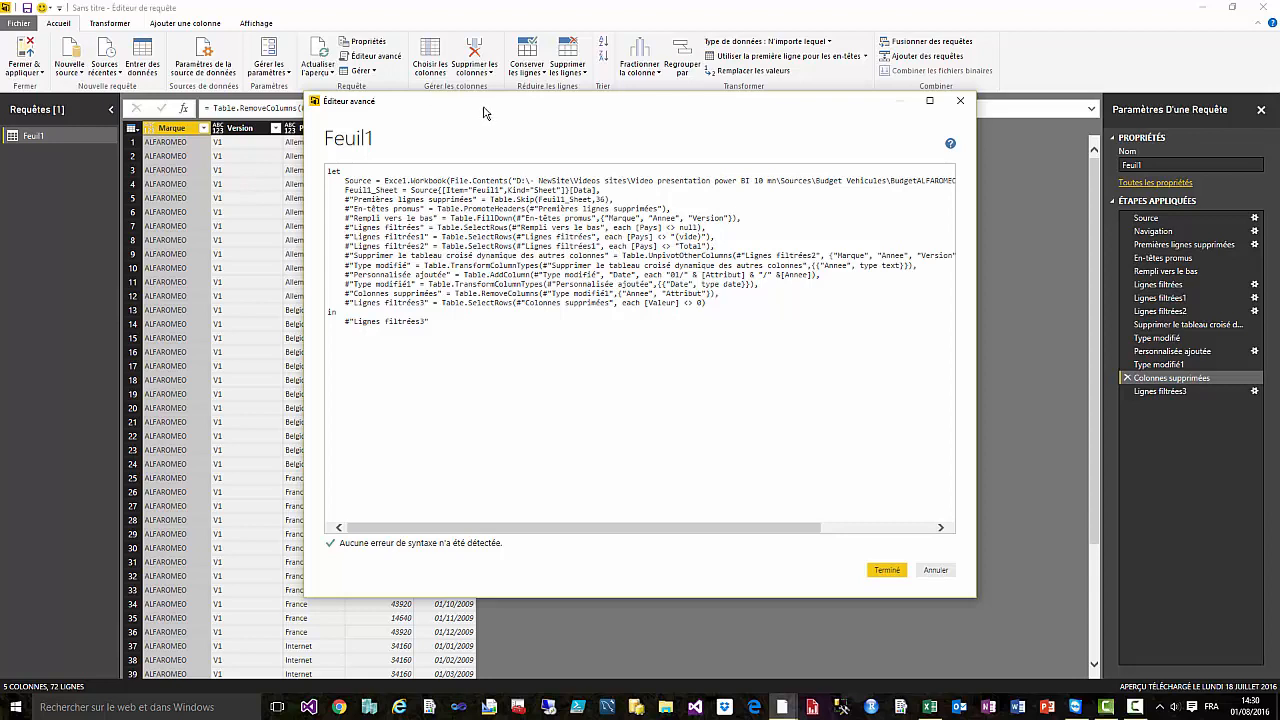
pyautogui.moveTo(484, 113); pyautogui.dragTo(474, 136)
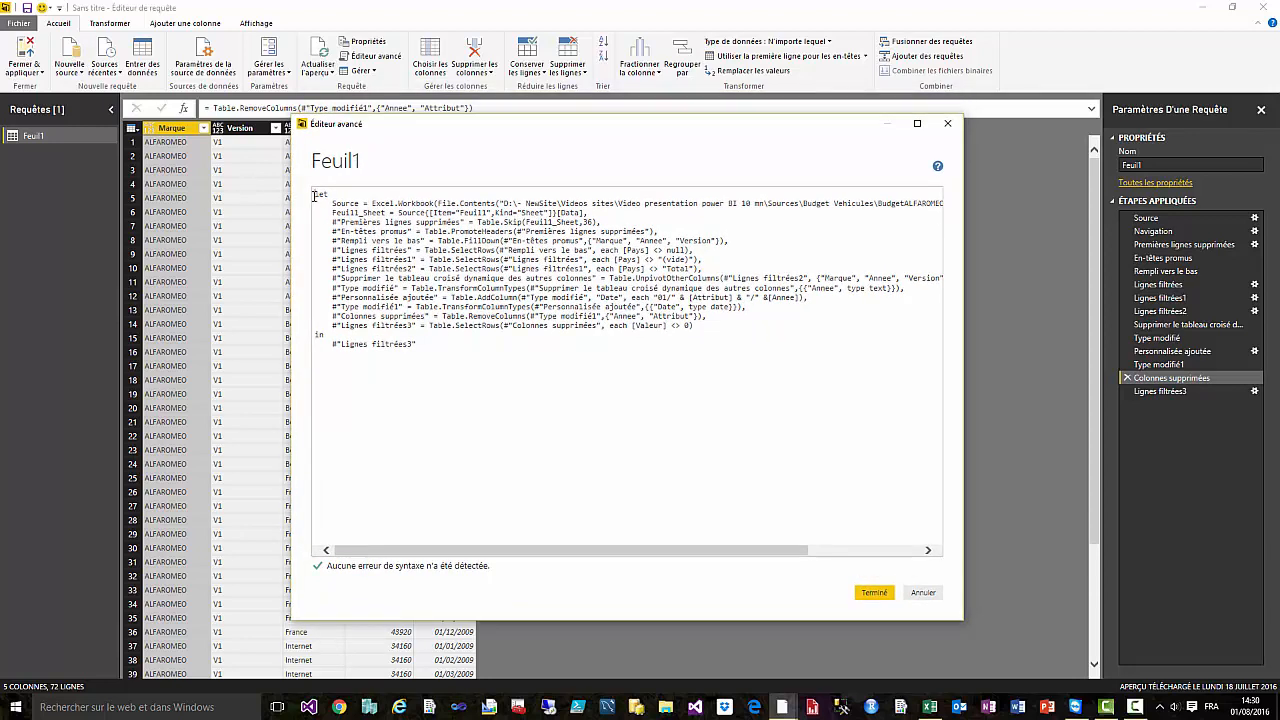
pyautogui.press('Return')
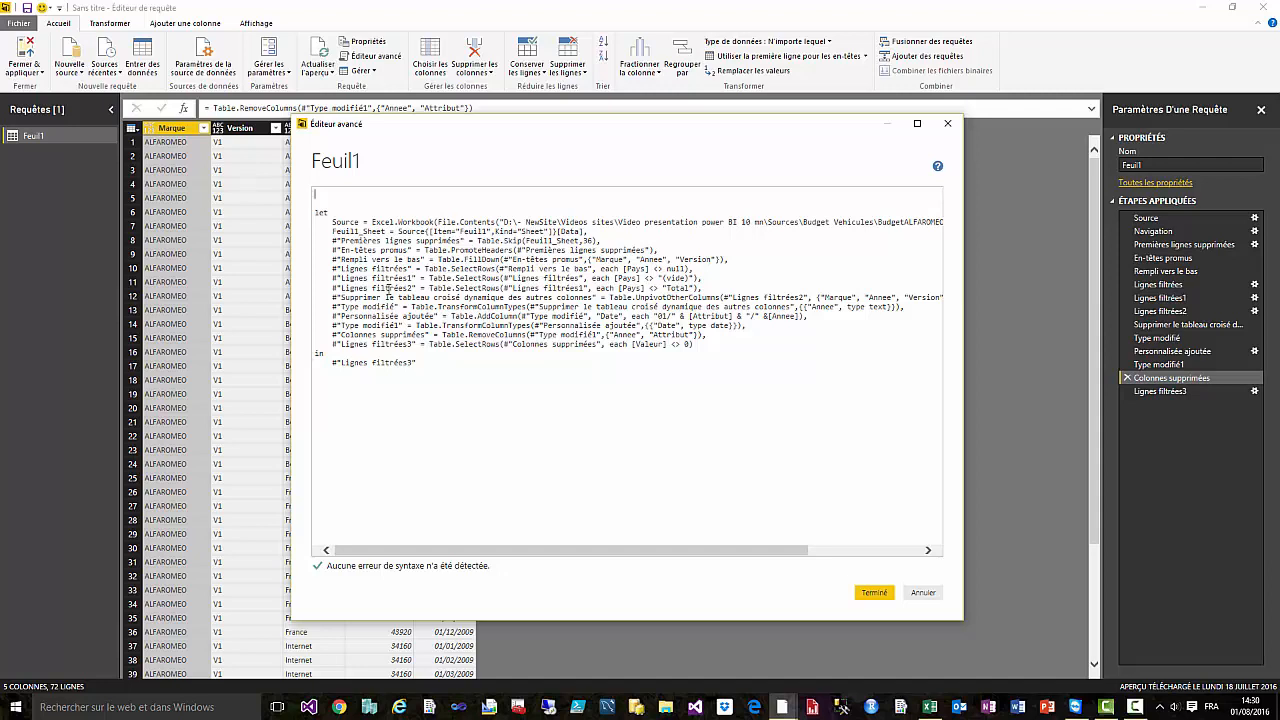
pyautogui.write('let')
pyautogui.press('Return')
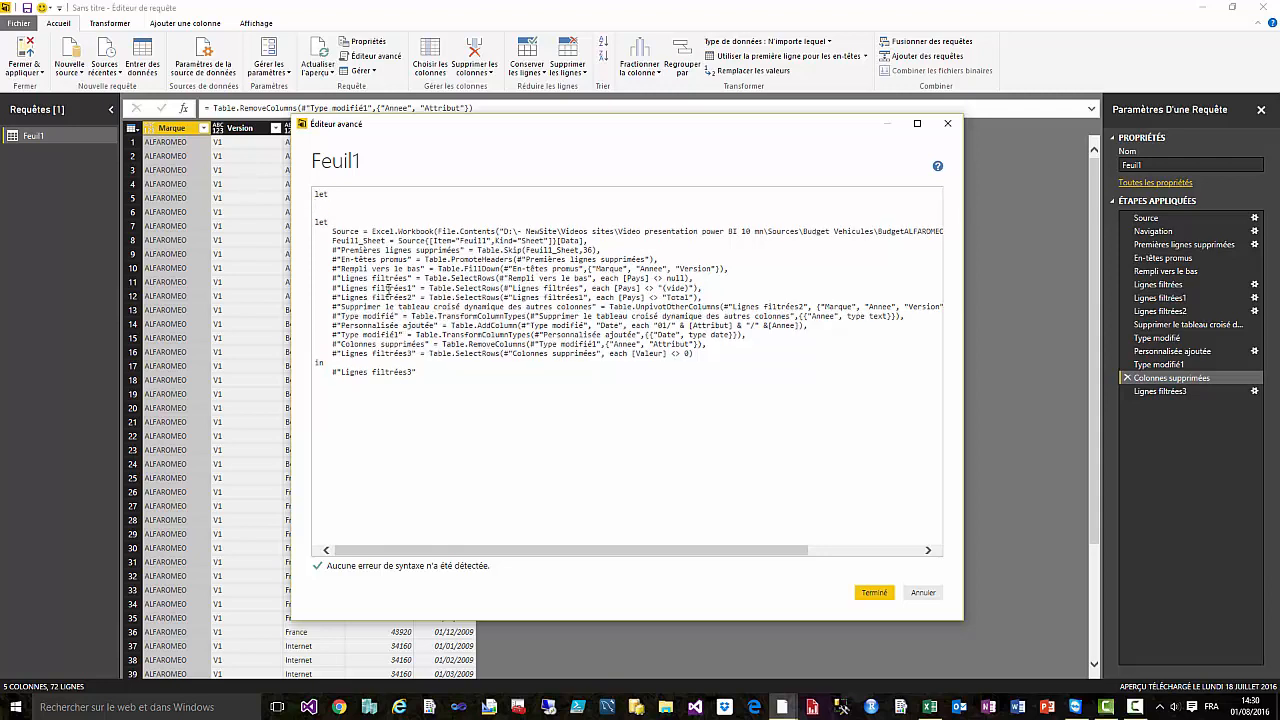
pyautogui.write('recup = (')
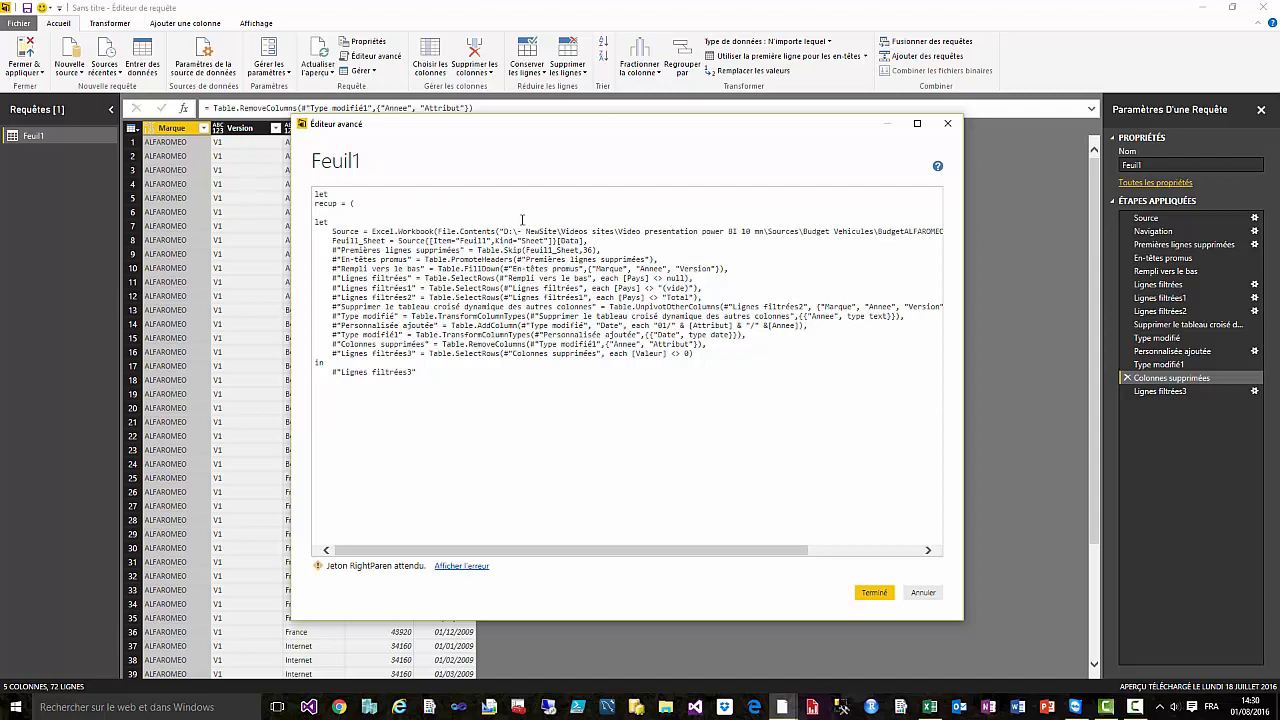
pyautogui.moveTo(503, 231); pyautogui.dragTo(935, 241)
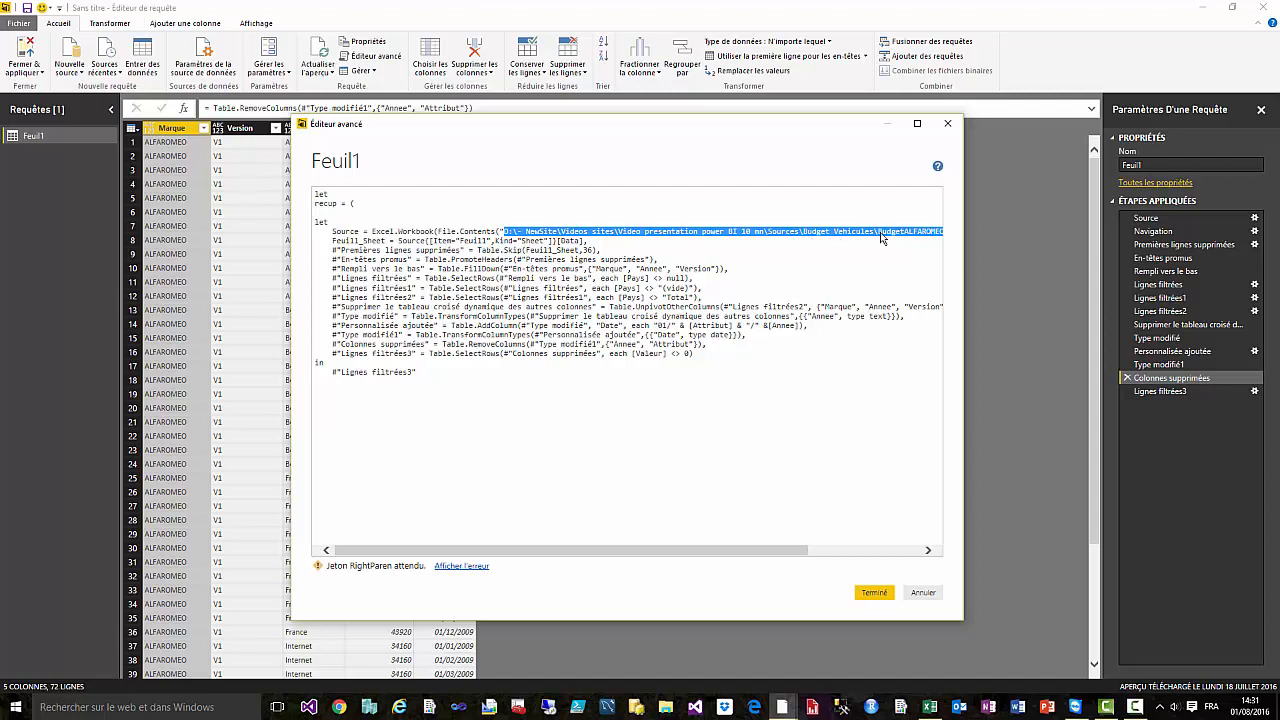
pyautogui.click(368, 201)
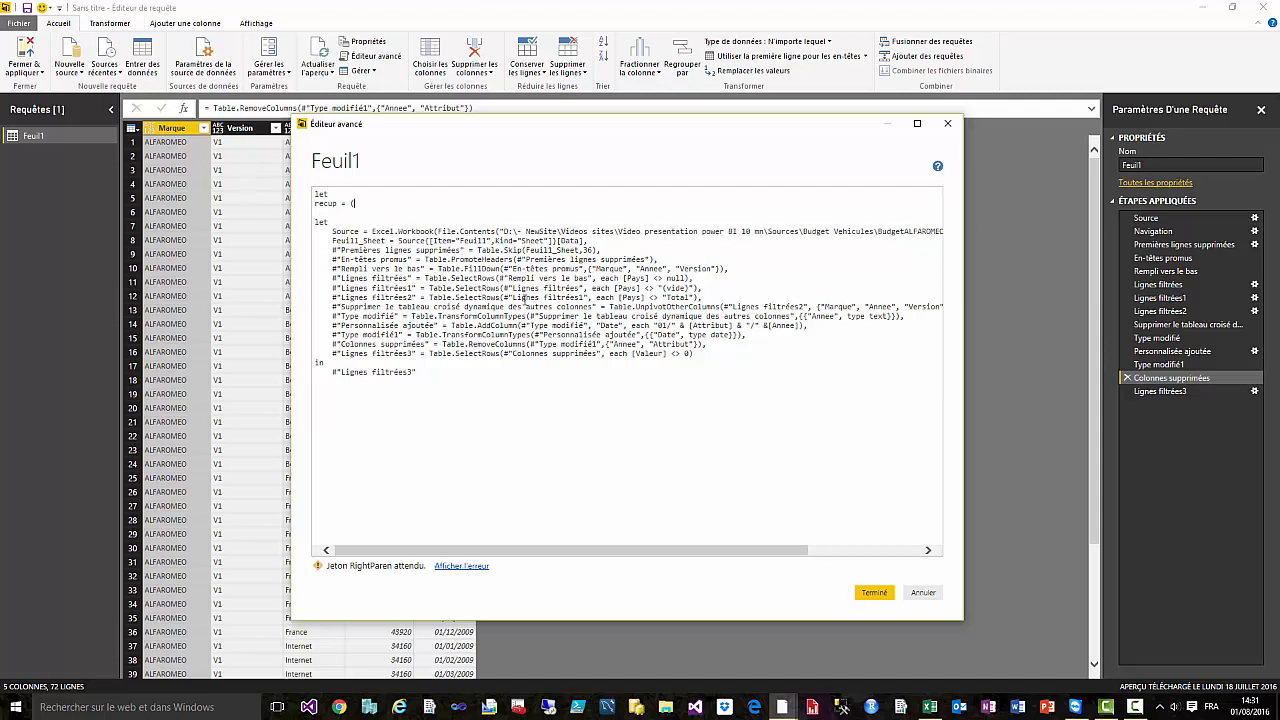
pyautogui.write('NomFich')
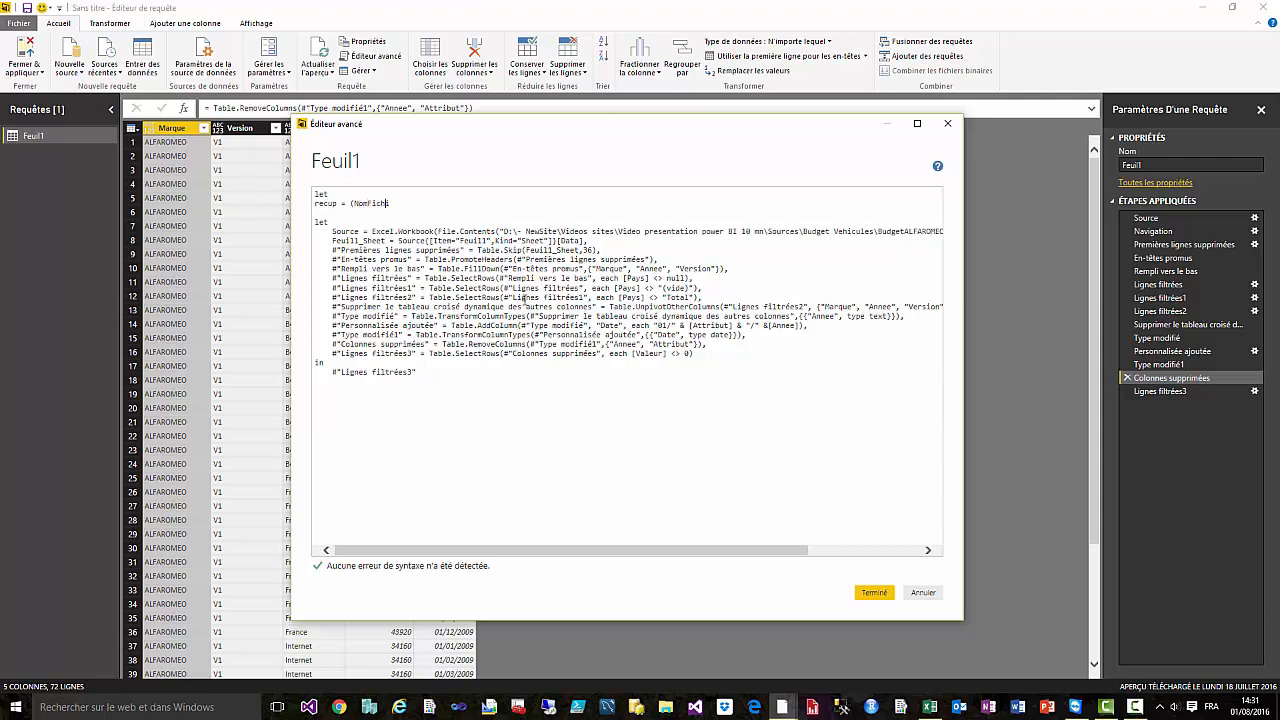
pyautogui.write('ier) =>')
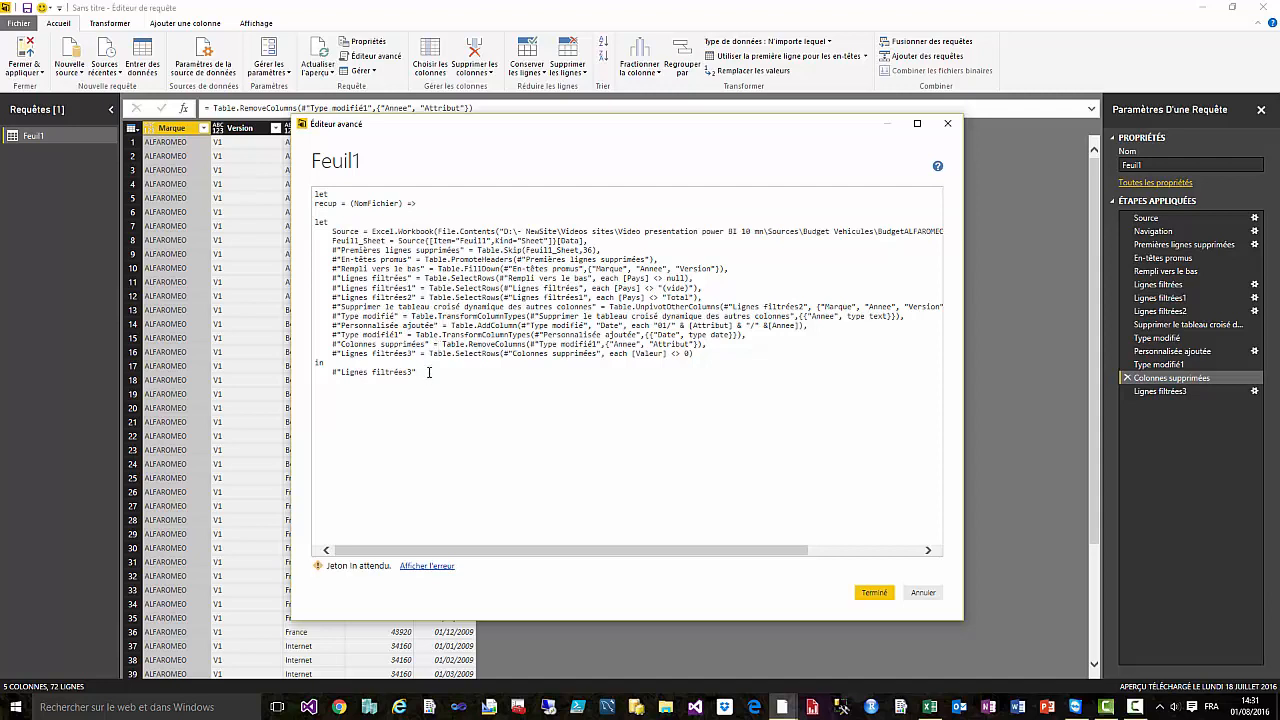
# Step: Close the function by adding "in" and "recup" on new lines at the end of the code
pyautogui.press('Return')
pyautogui.write('r')
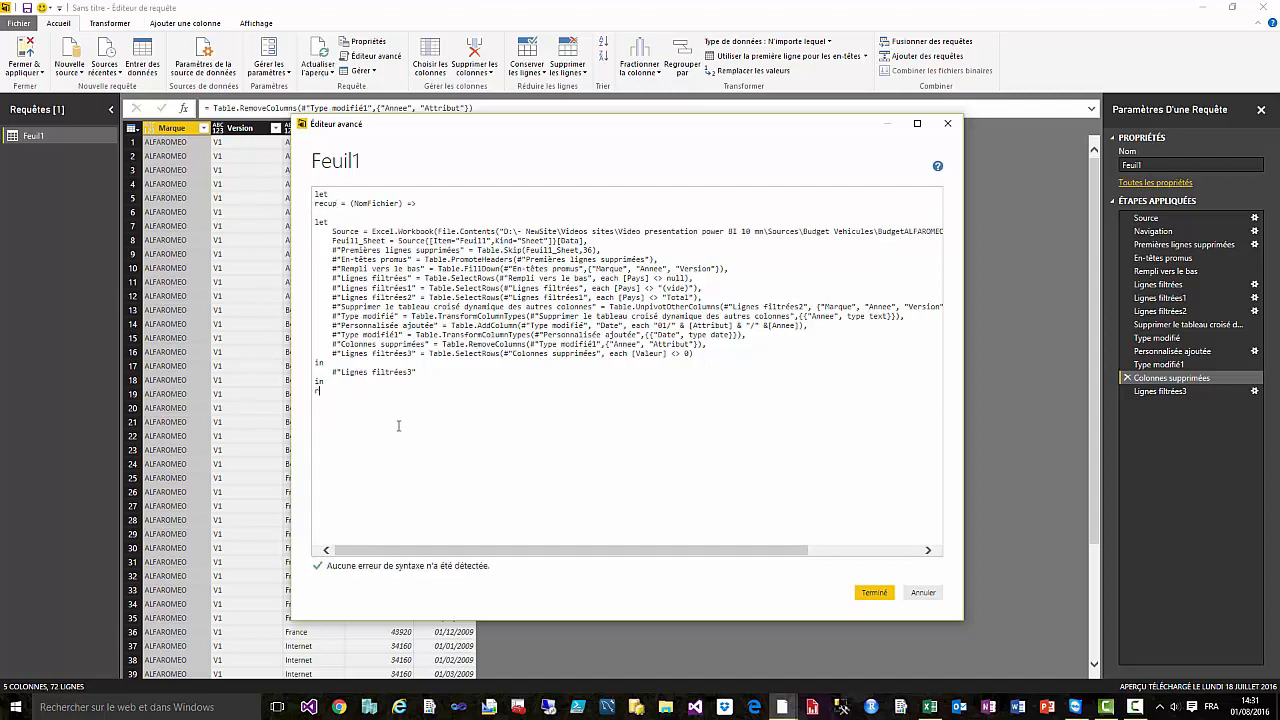
pyautogui.write('ecup')
# Step: Replace the quoted workbook path inside File.Contents on the Source line with the NomFichier parameter
pyautogui.moveTo(793, 550); pyautogui.dragTo(828, 550)
pyautogui.click(925, 232)
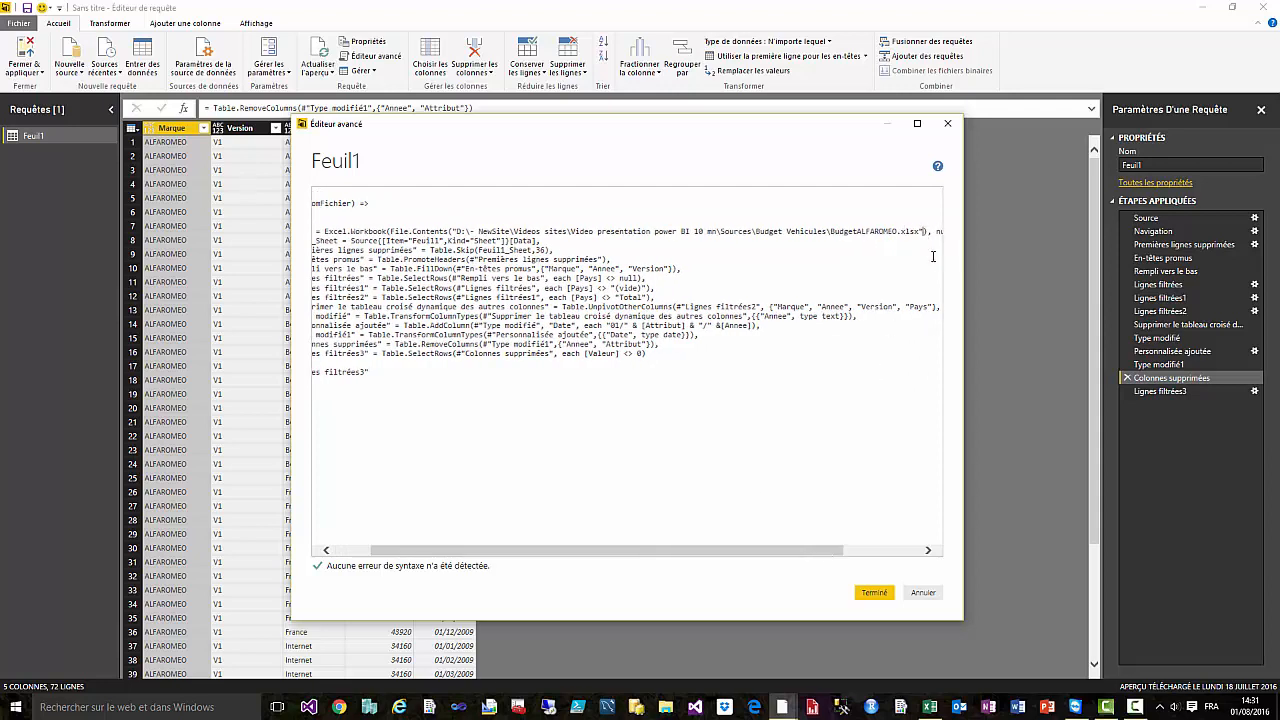
pyautogui.press('BackSpace')
pyautogui.press('BackSpace')
pyautogui.press('BackSpace')
pyautogui.press('BackSpace')
pyautogui.press('BackSpace')
pyautogui.press('BackSpace')
pyautogui.press('BackSpace')
pyautogui.press('BackSpace')
pyautogui.press('BackSpace')
pyautogui.press('BackSpace')
pyautogui.press('BackSpace')
pyautogui.press('BackSpace')
pyautogui.press('BackSpace')
pyautogui.press('BackSpace')
pyautogui.press('BackSpace')
pyautogui.press('BackSpace')
pyautogui.press('BackSpace')
pyautogui.press('BackSpace')
pyautogui.press('BackSpace')
pyautogui.press('BackSpace')
pyautogui.press('BackSpace')
pyautogui.press('BackSpace')
pyautogui.press('BackSpace')
pyautogui.press('BackSpace')
pyautogui.press('BackSpace')
pyautogui.press('BackSpace')
pyautogui.press('BackSpace')
pyautogui.press('BackSpace')
pyautogui.press('BackSpace')
pyautogui.press('BackSpace')
pyautogui.press('BackSpace')
pyautogui.press('BackSpace')
pyautogui.press('BackSpace')
pyautogui.press('BackSpace')
pyautogui.press('BackSpace')
pyautogui.press('BackSpace')
pyautogui.press('BackSpace')
pyautogui.press('BackSpace')
pyautogui.press('BackSpace')
pyautogui.press('BackSpace')
pyautogui.press('BackSpace')
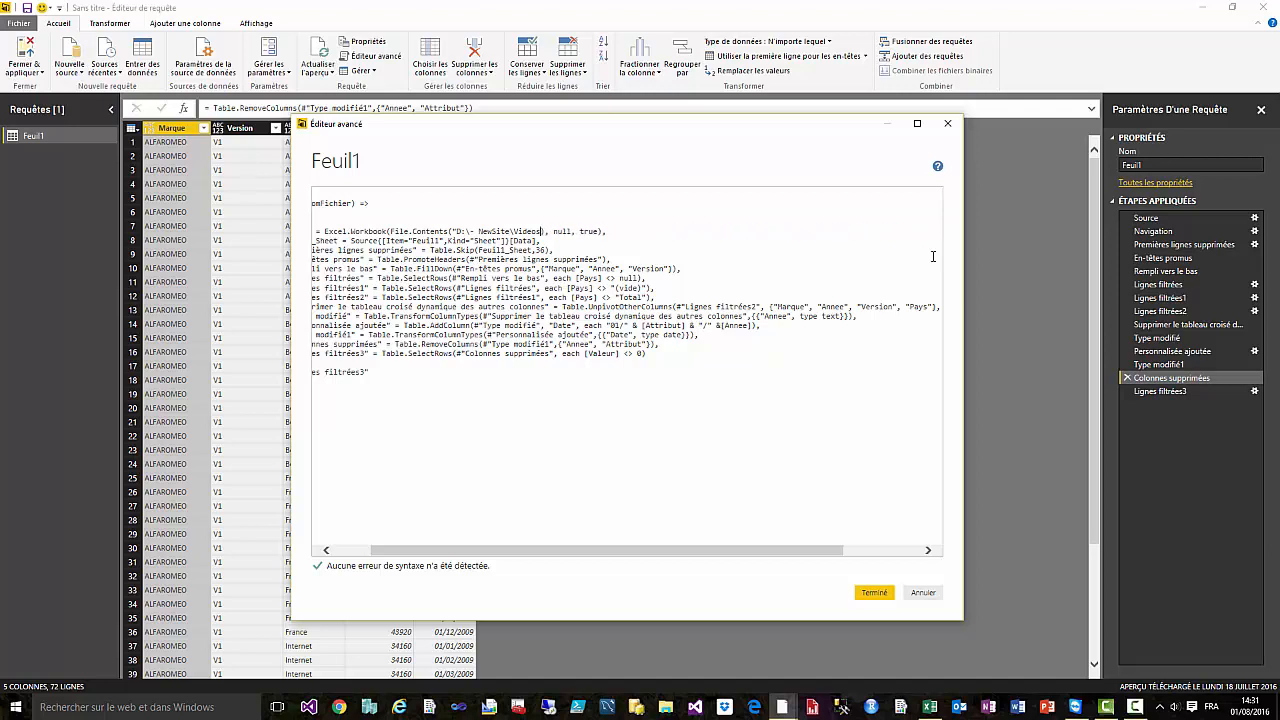
pyautogui.press('BackSpace')
pyautogui.press('BackSpace')
pyautogui.press('BackSpace')
pyautogui.press('BackSpace')
pyautogui.press('BackSpace')
pyautogui.press('BackSpace')
pyautogui.press('BackSpace')
pyautogui.write('NomFichier')
pyautogui.moveTo(777, 553); pyautogui.dragTo(742, 553)
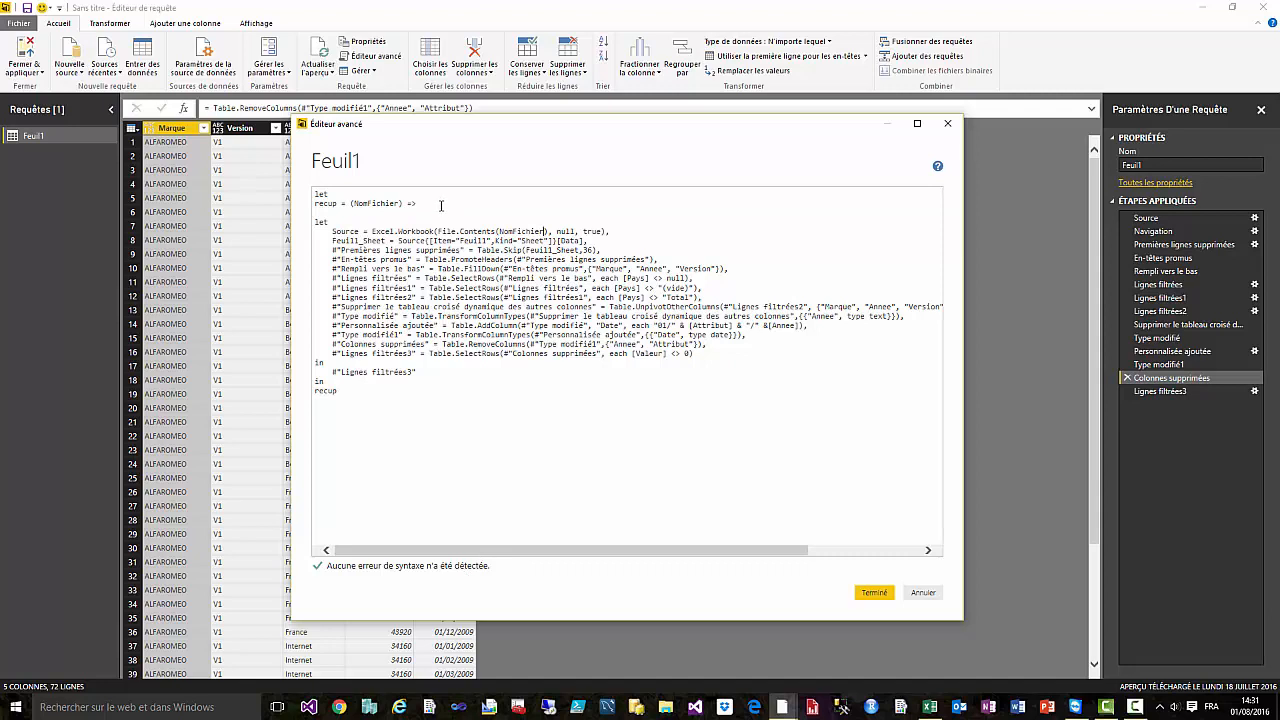
# Step: Check the recup function wrapper and the NomFichier parameter in the code, and save the edited query
pyautogui.moveTo(420, 204); pyautogui.dragTo(308, 199)
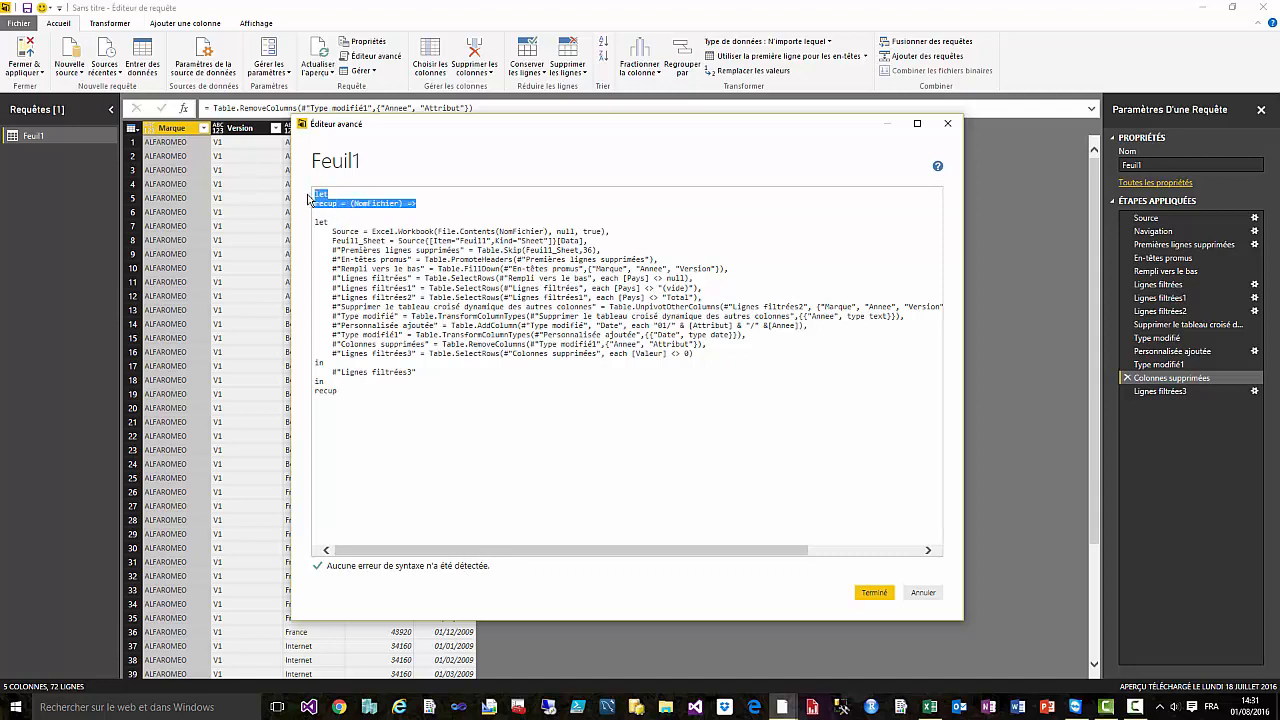
pyautogui.moveTo(340, 391); pyautogui.dragTo(308, 381)
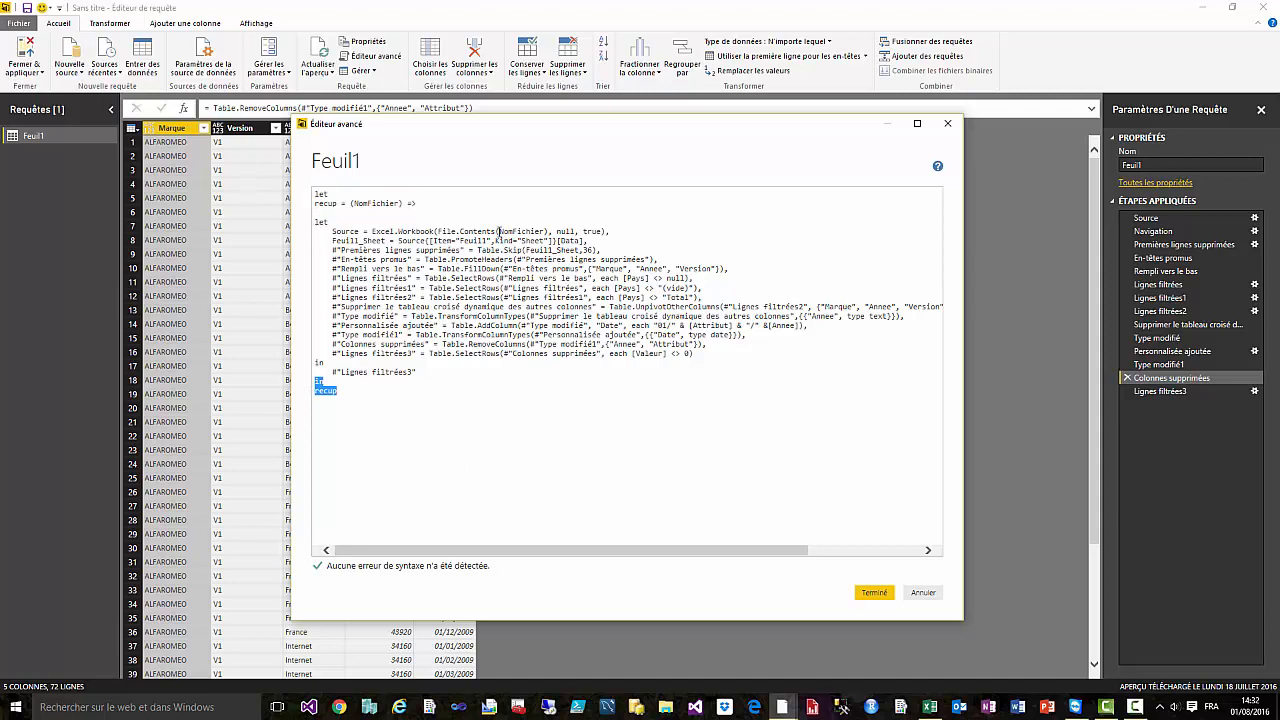
pyautogui.moveTo(498, 231); pyautogui.dragTo(543, 229)
pyautogui.moveTo(353, 204); pyautogui.dragTo(382, 202)
pyautogui.click(874, 593)
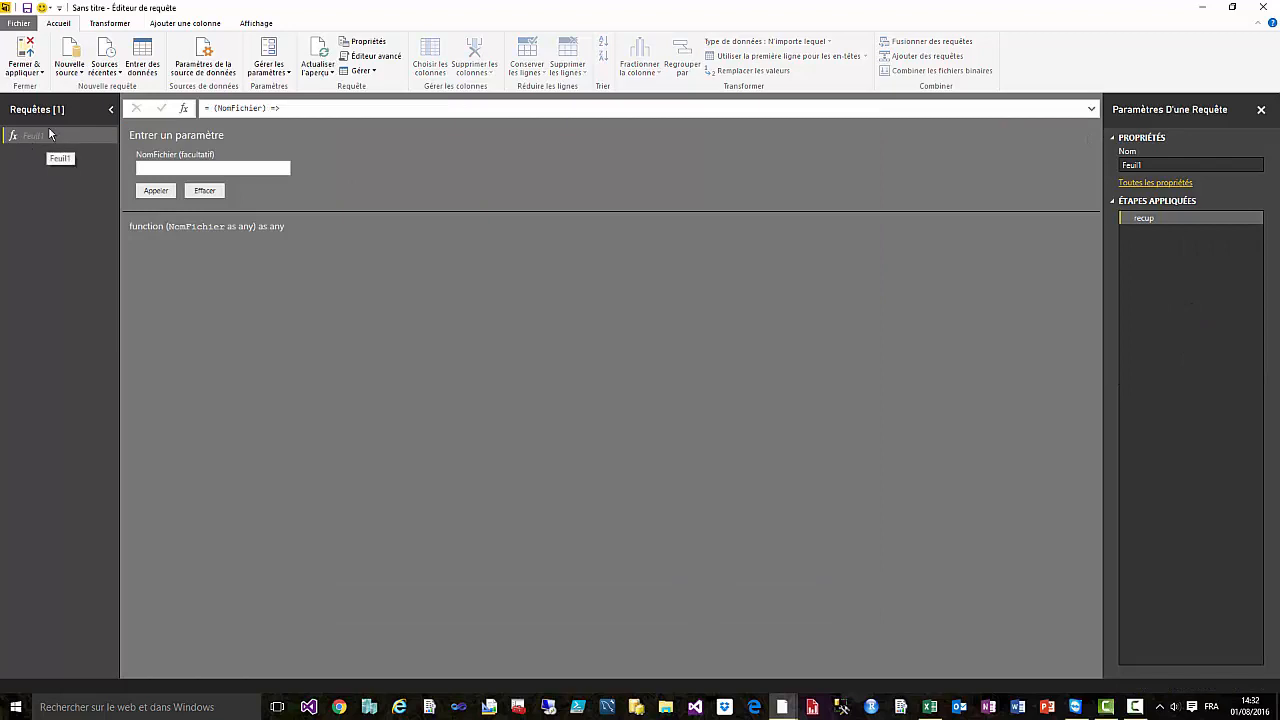
# Step: Rename the function query as RecupFichier, and close the query editor while applying the changes
pyautogui.moveTo(1152, 165); pyautogui.dragTo(1078, 160)
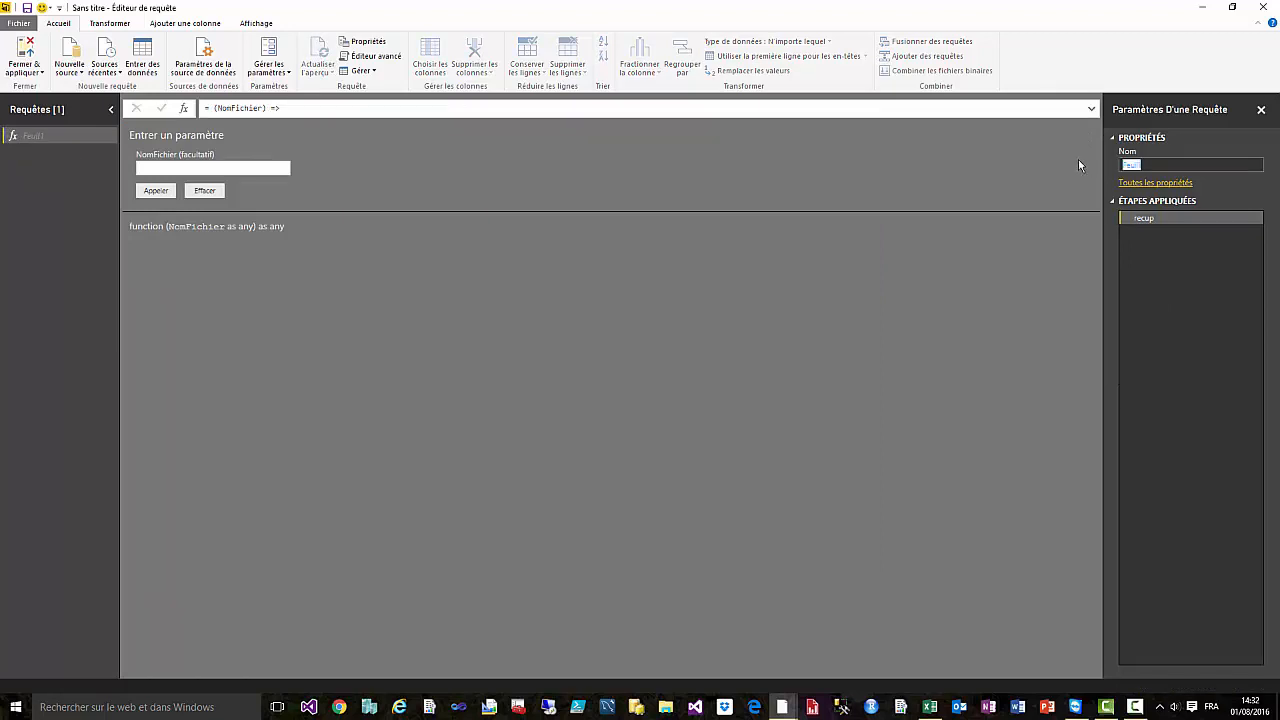
pyautogui.write('REcupFichier')
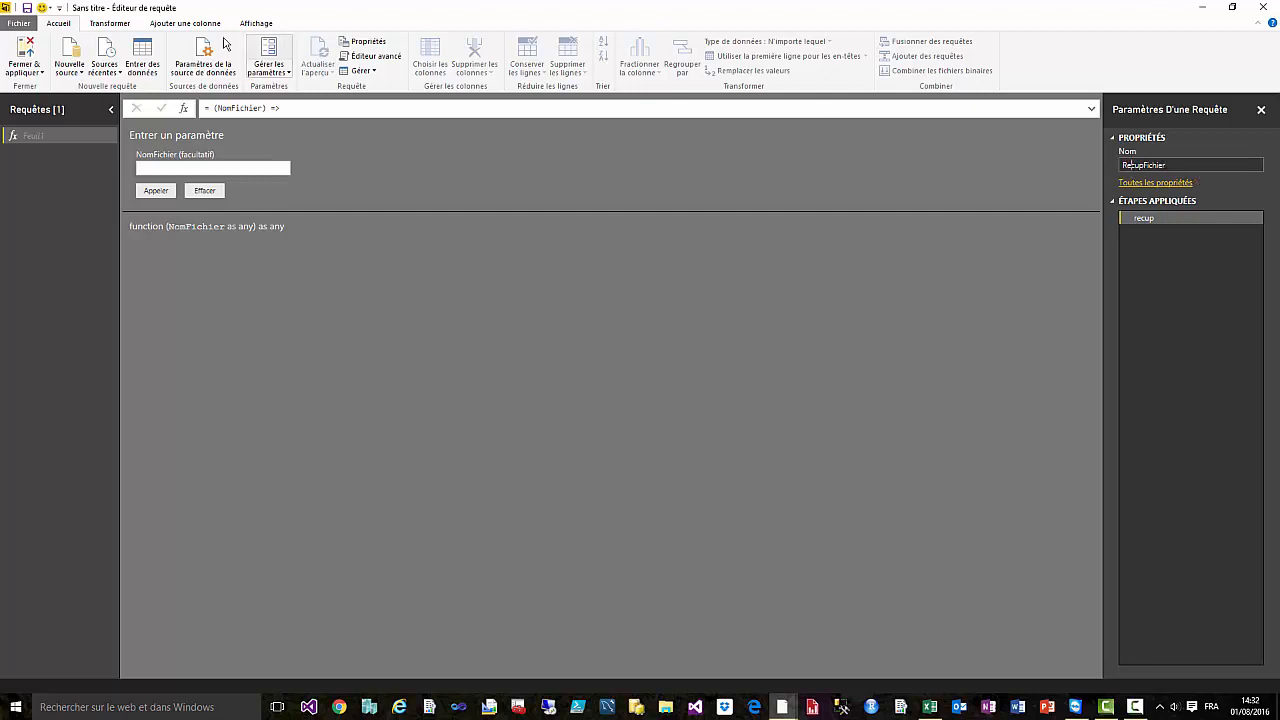
pyautogui.click(26, 52)
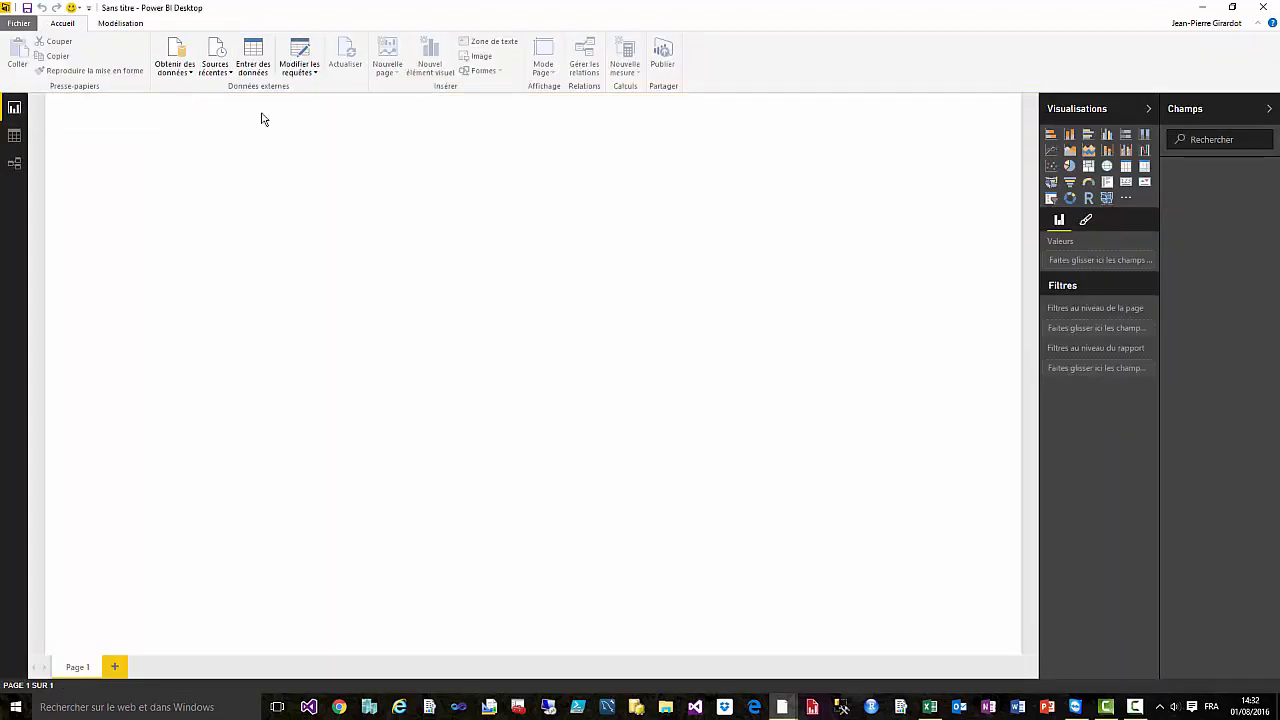
# Step: Start a new data import that uses a folder (Dossier) as its file source
pyautogui.click(188, 74)
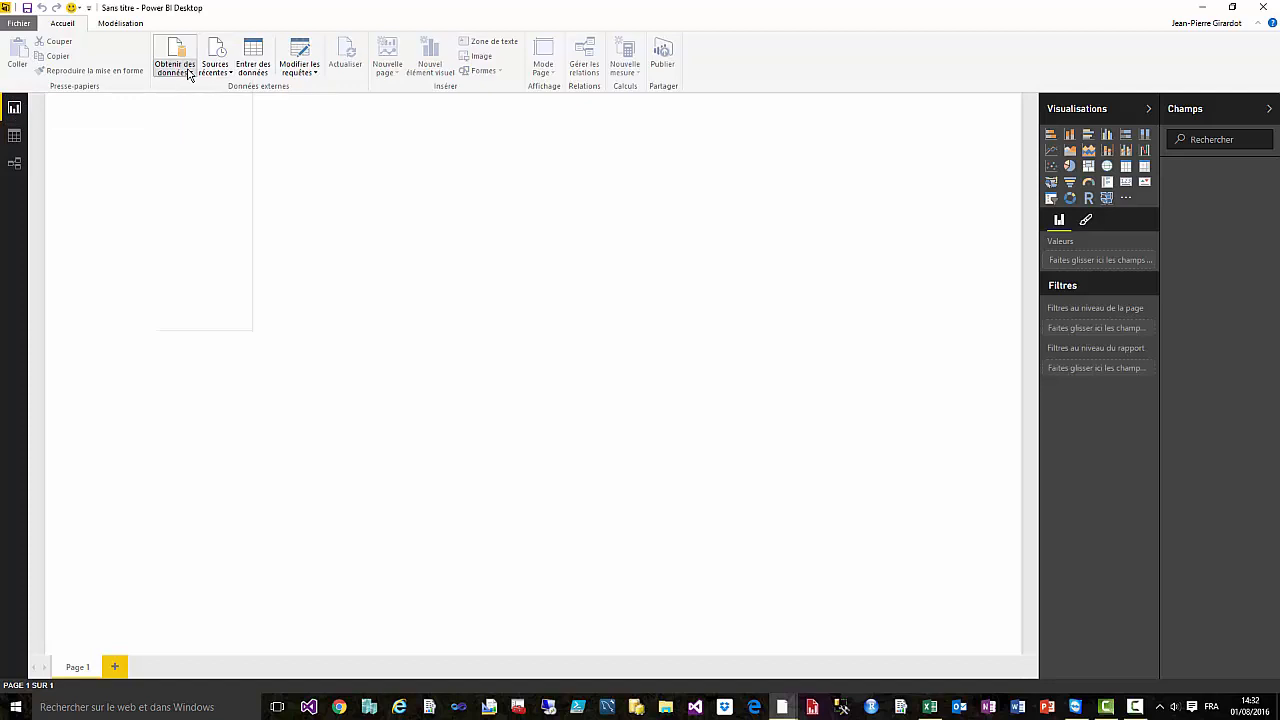
pyautogui.click(188, 75)
pyautogui.click(187, 75)
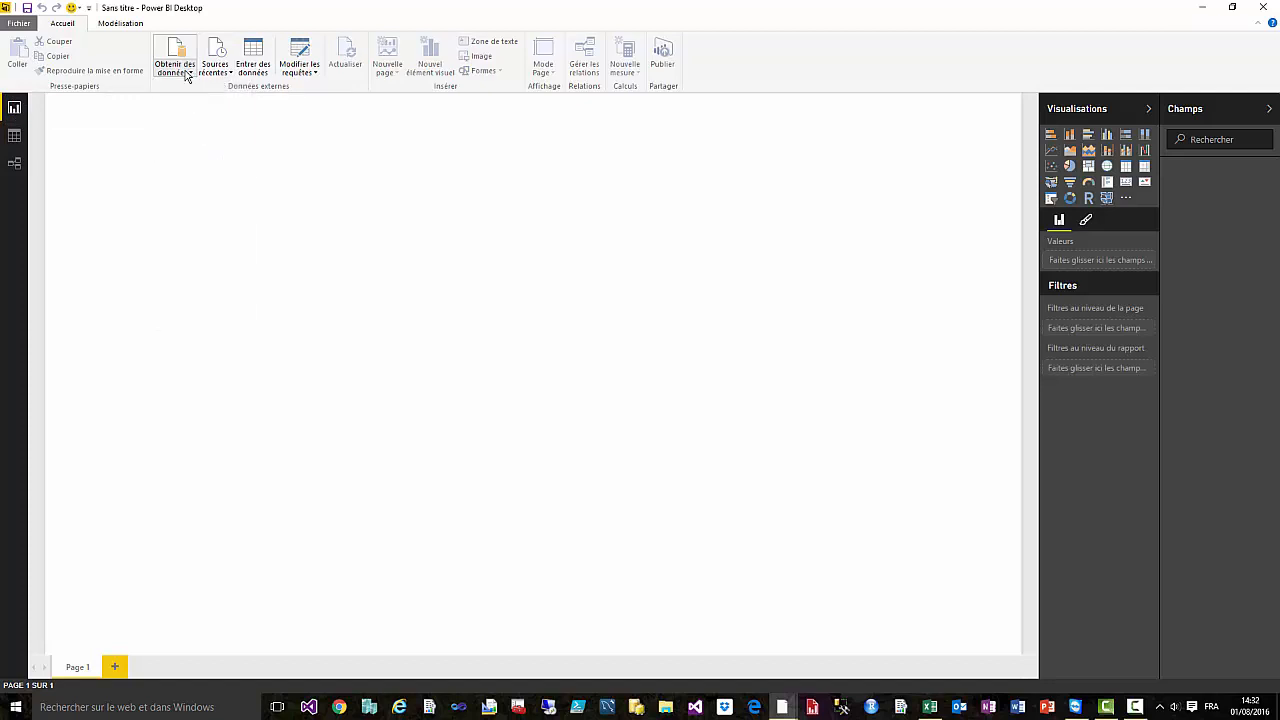
pyautogui.click(187, 75)
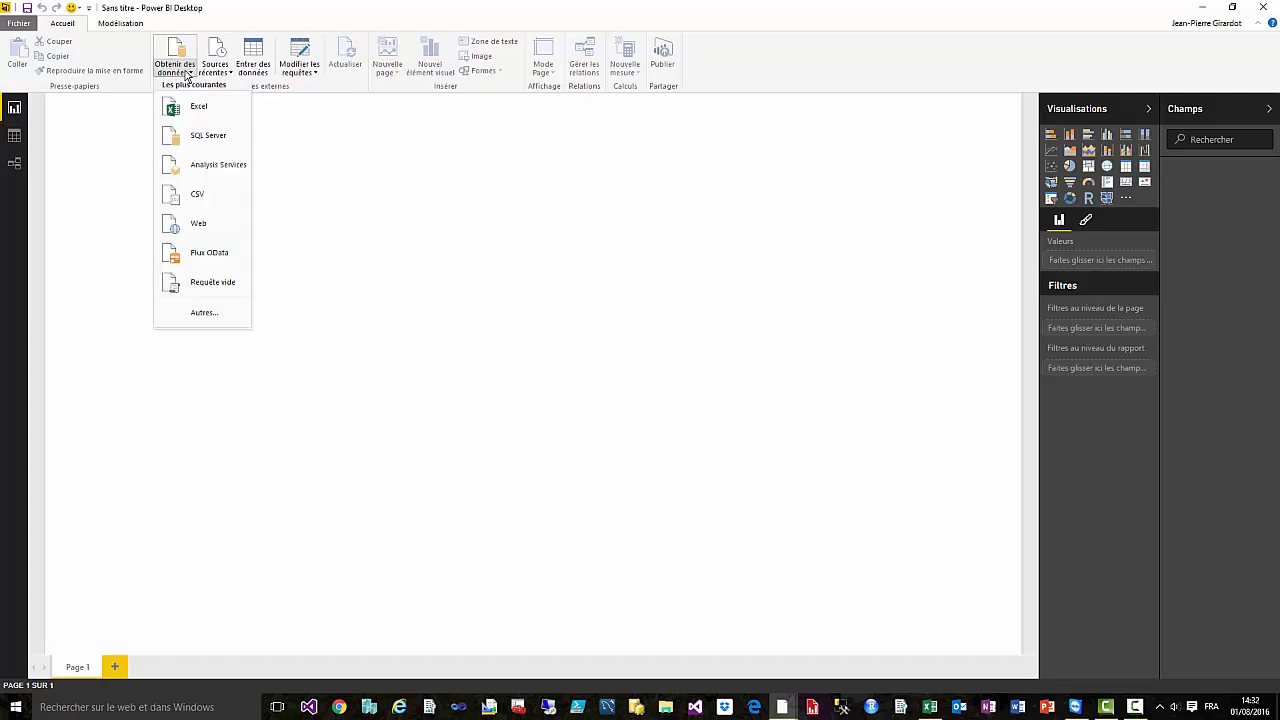
pyautogui.click(222, 312)
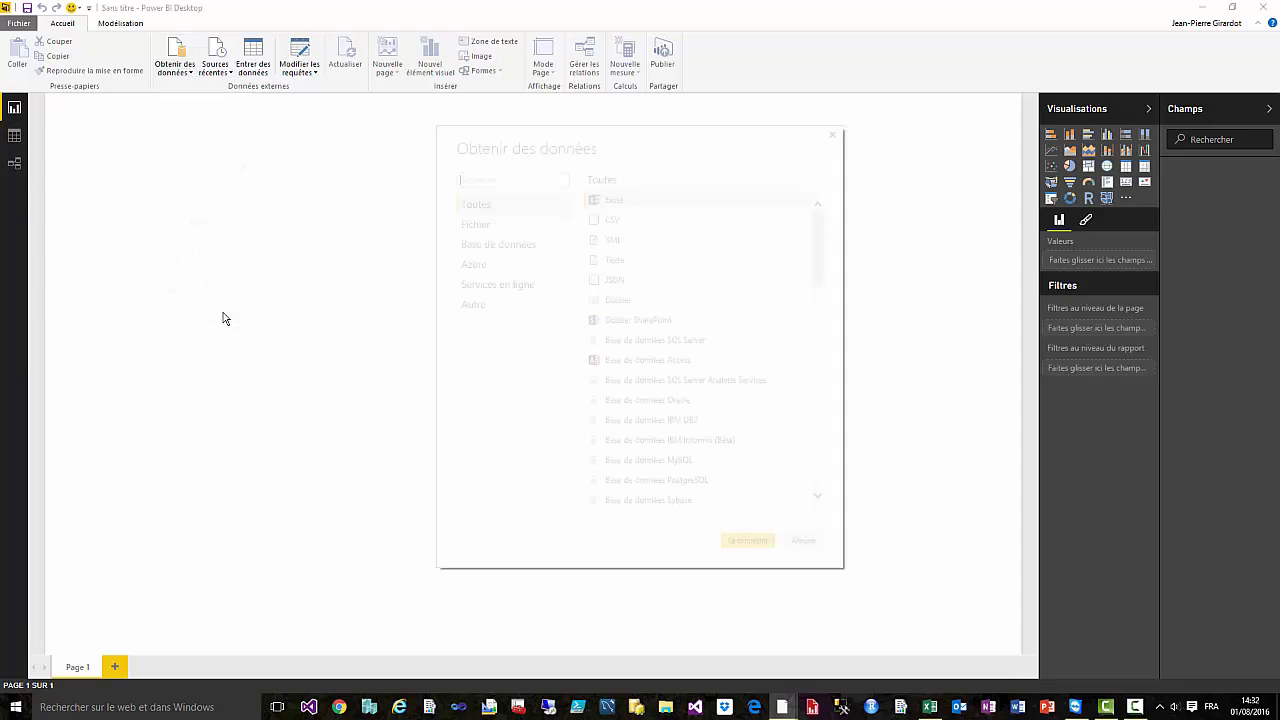
pyautogui.click(502, 228)
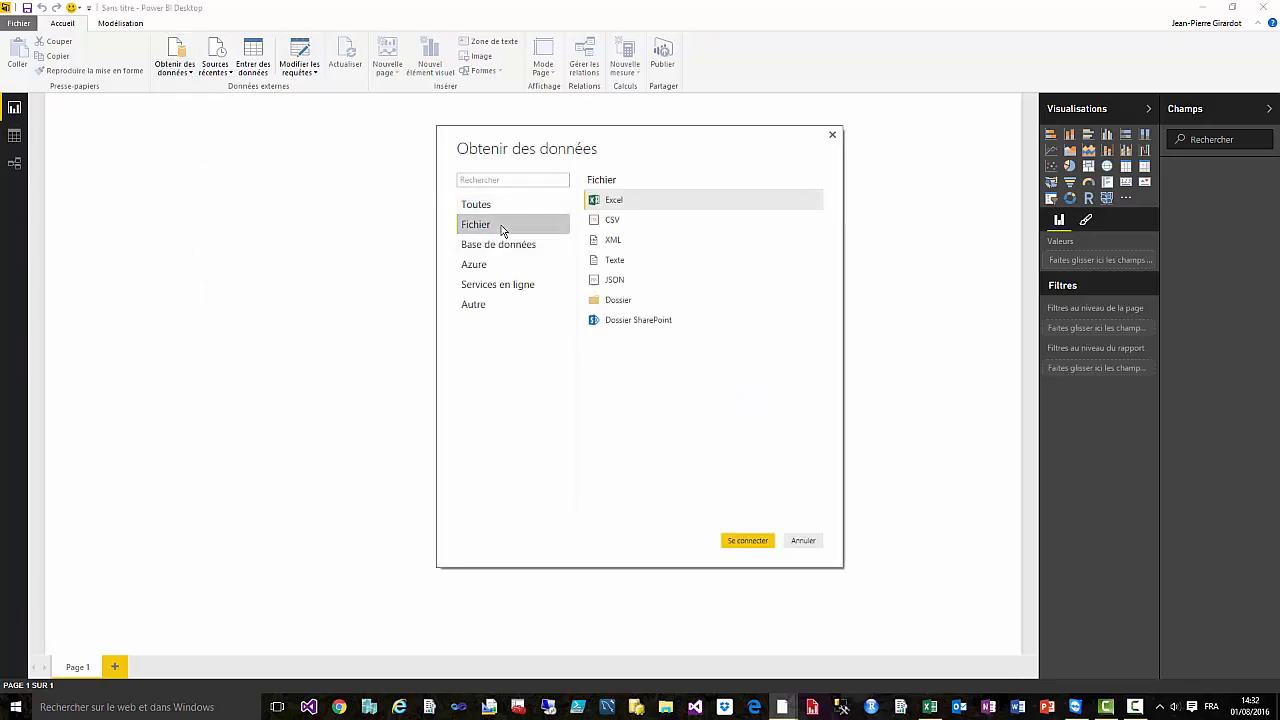
pyautogui.click(630, 302)
pyautogui.click(751, 545)
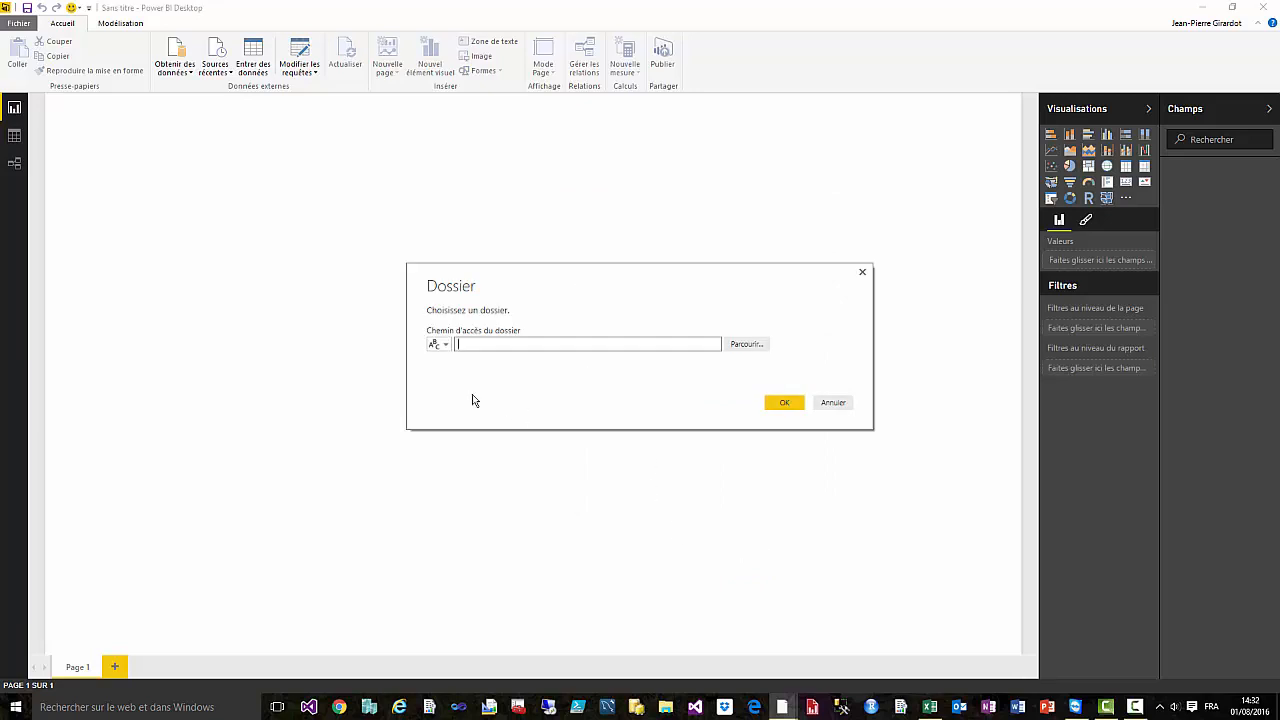
# Step: Choose the Budget Vehicules folder under - NewSite\Videos sites\Video presentation power BI 10 mn\Sources on drive D:, and open its file list for editing
pyautogui.click(746, 346)
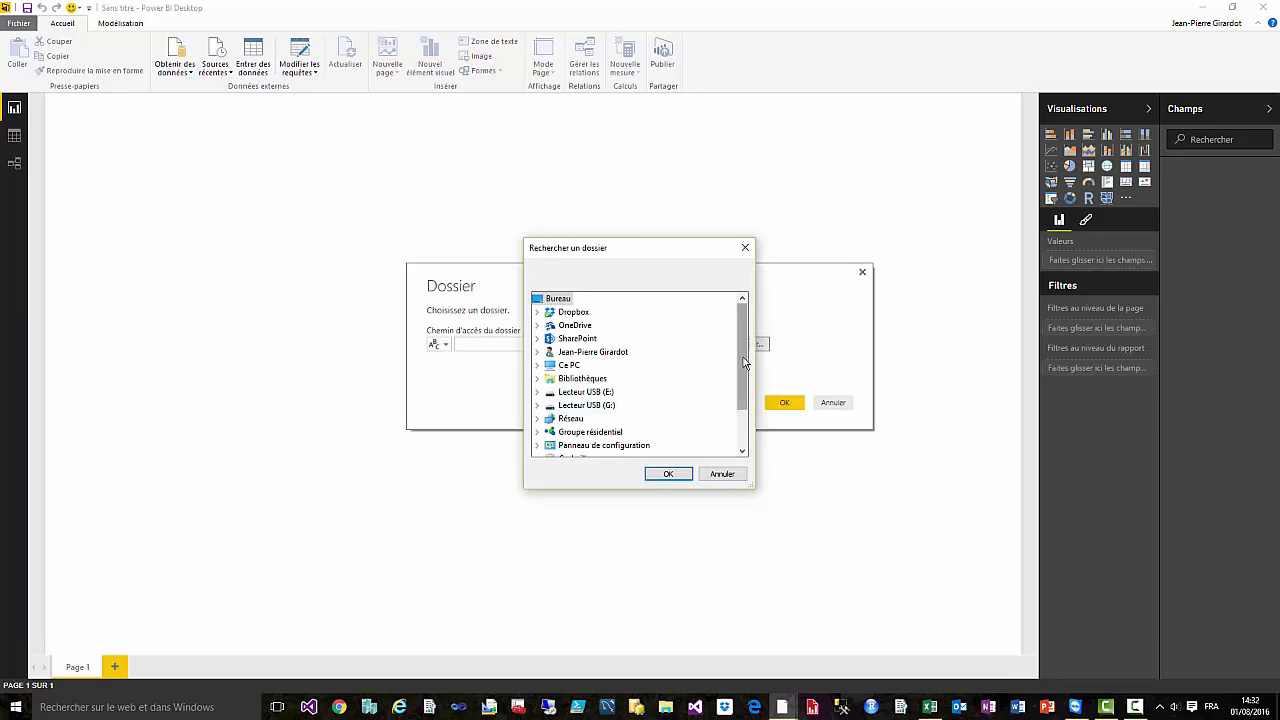
pyautogui.moveTo(744, 375); pyautogui.dragTo(743, 415)
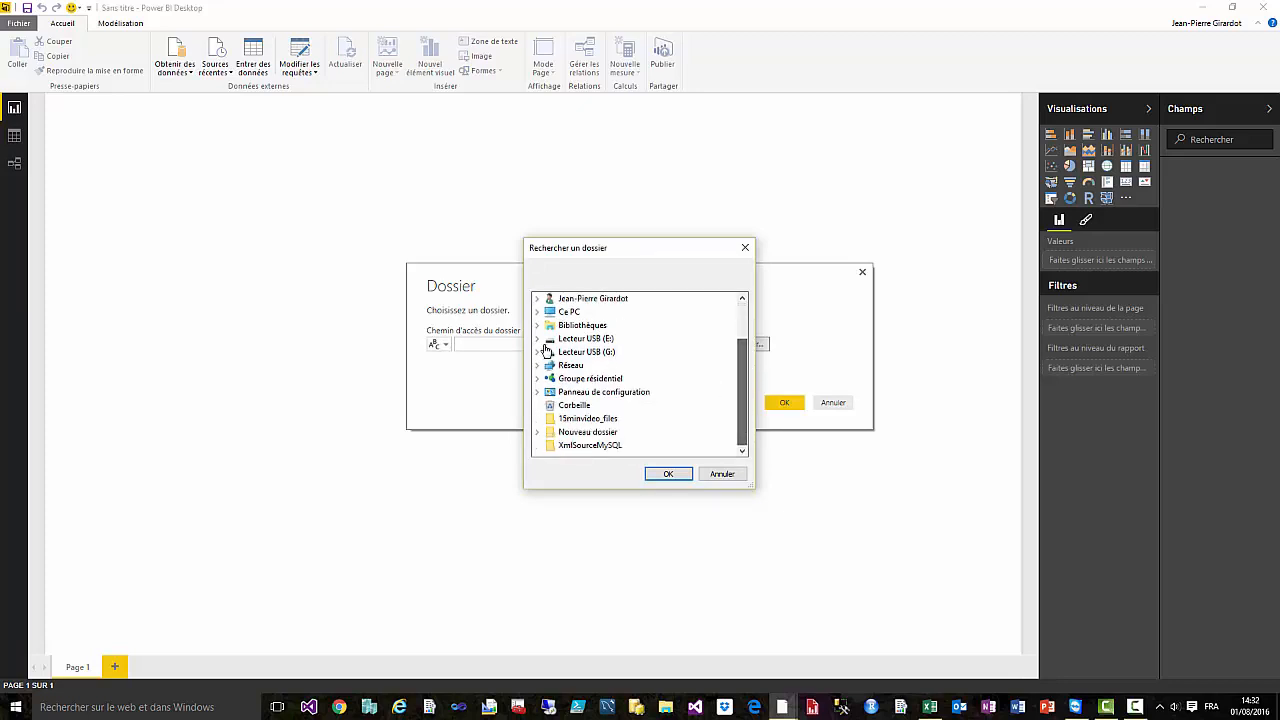
pyautogui.click(538, 313)
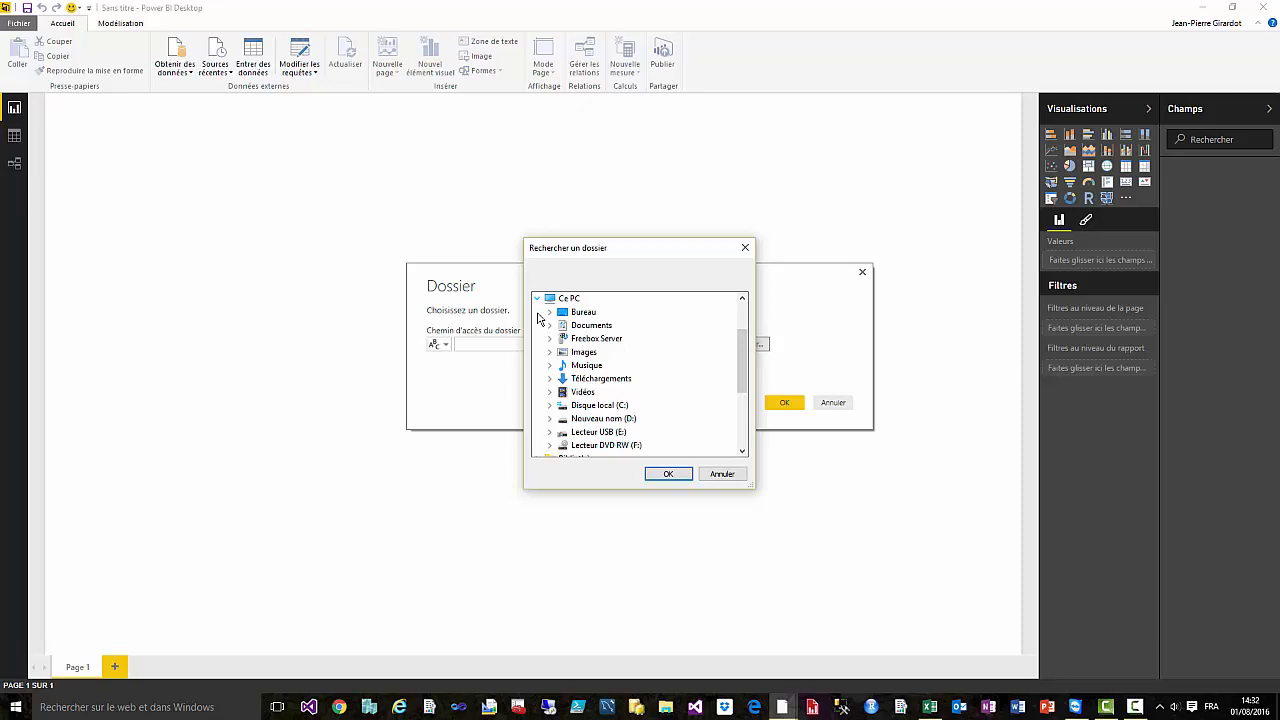
pyautogui.doubleClick(604, 418)
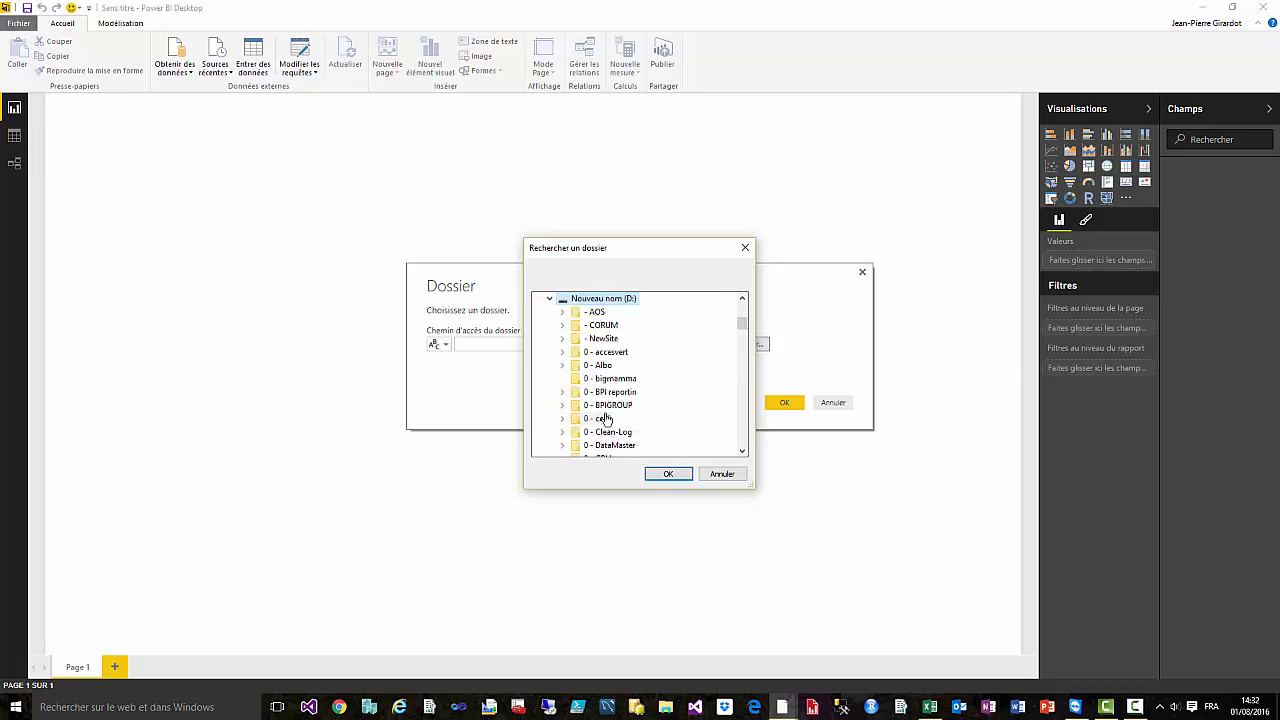
pyautogui.doubleClick(610, 339)
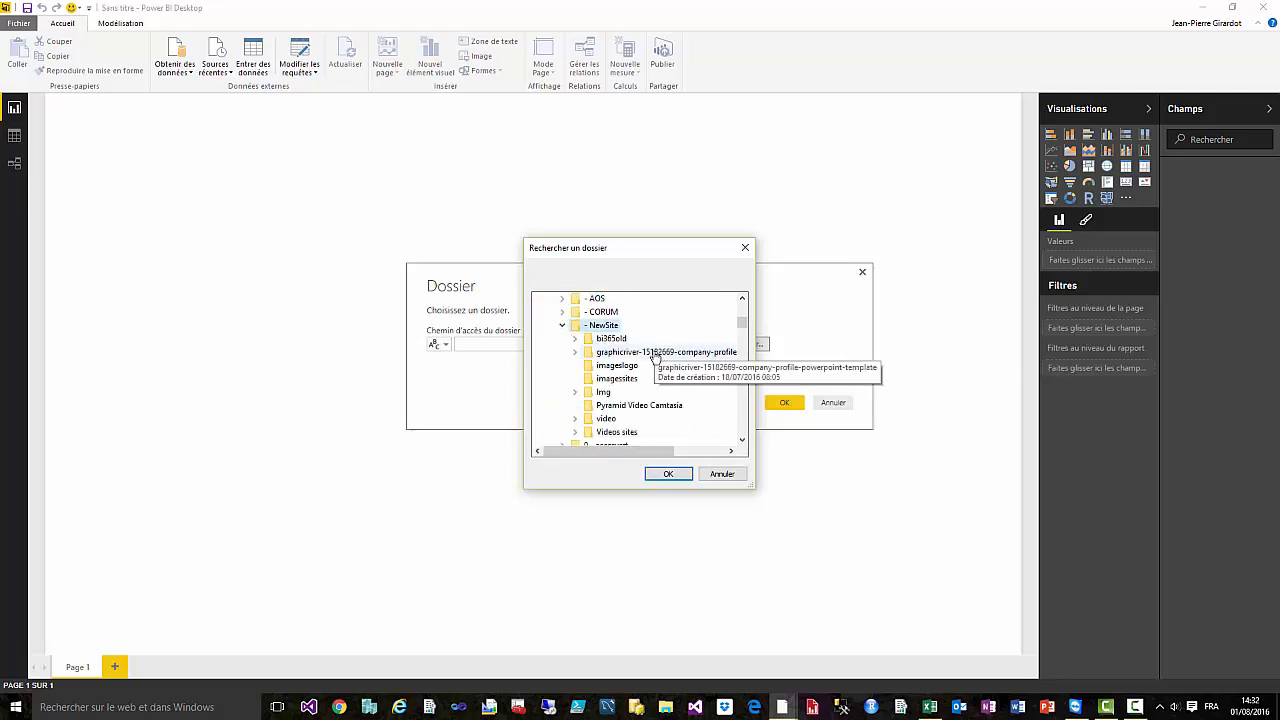
pyautogui.doubleClick(630, 432)
pyautogui.moveTo(743, 330); pyautogui.dragTo(743, 335)
pyautogui.click(673, 396)
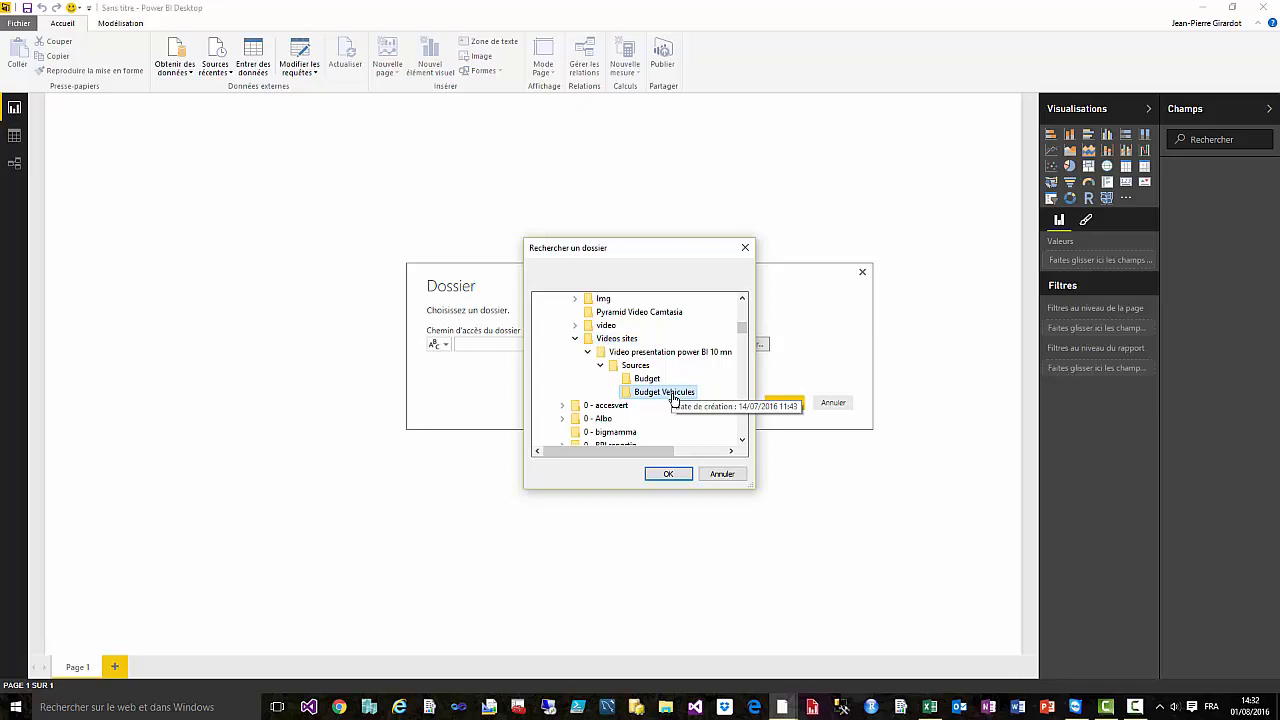
pyautogui.click(680, 475)
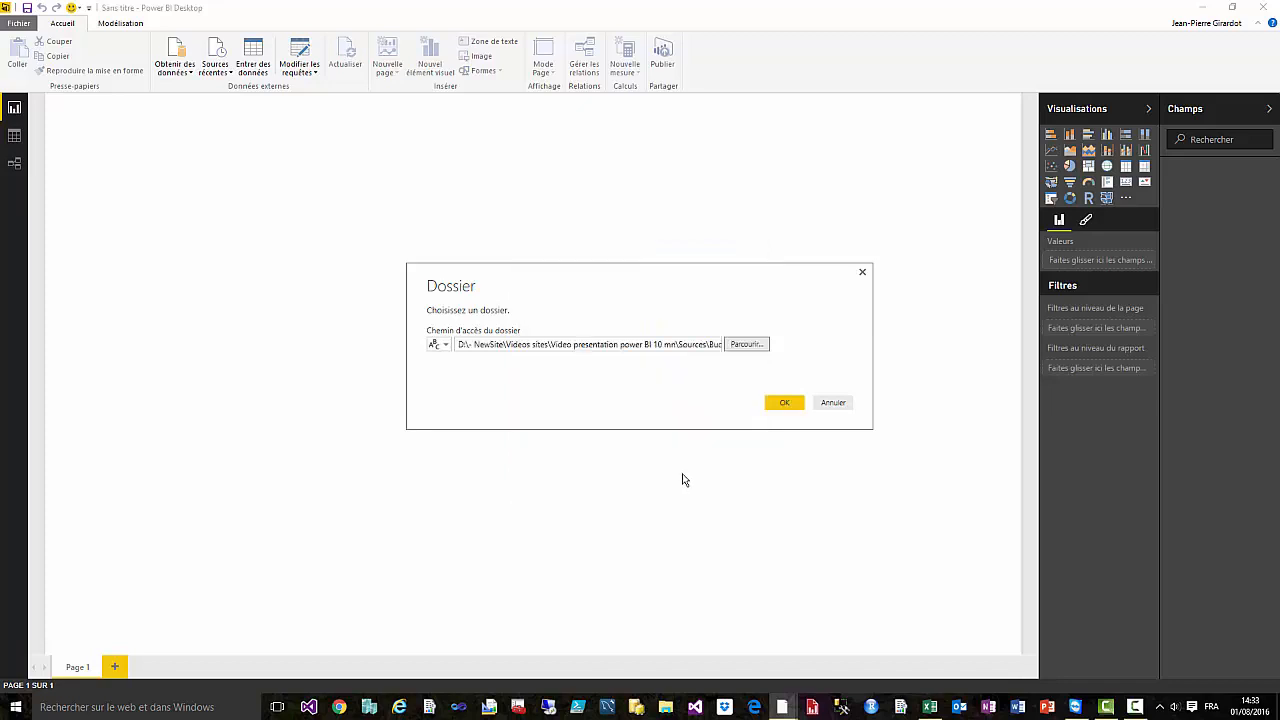
pyautogui.click(784, 403)
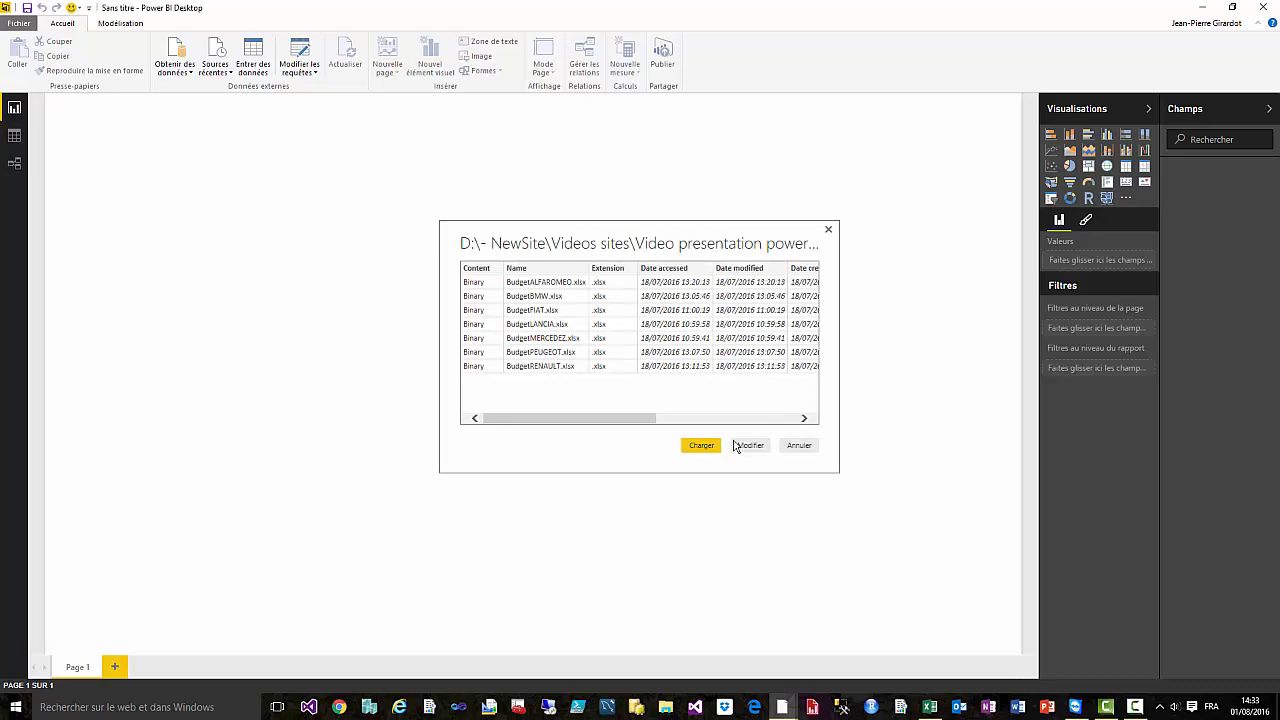
pyautogui.click(752, 445)
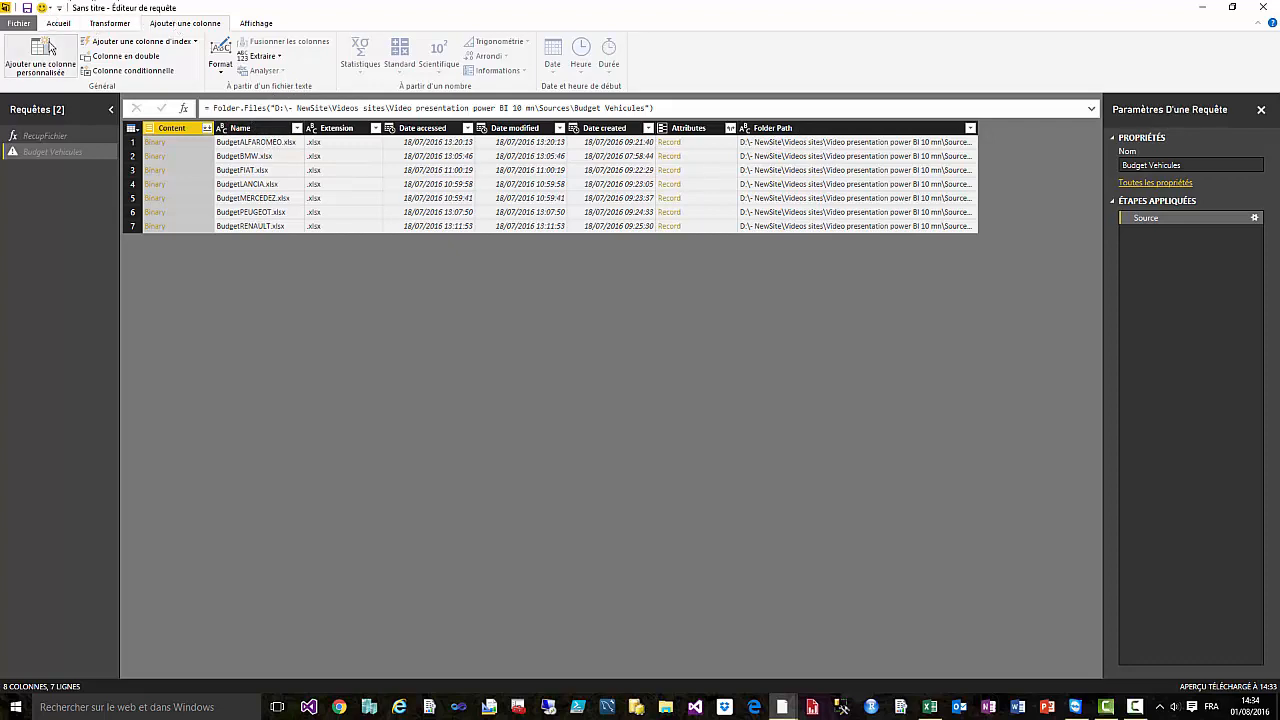
# Step: Add a custom column named NomFichier with the formula =[Folder Path]&[Name]
pyautogui.click(37, 52)
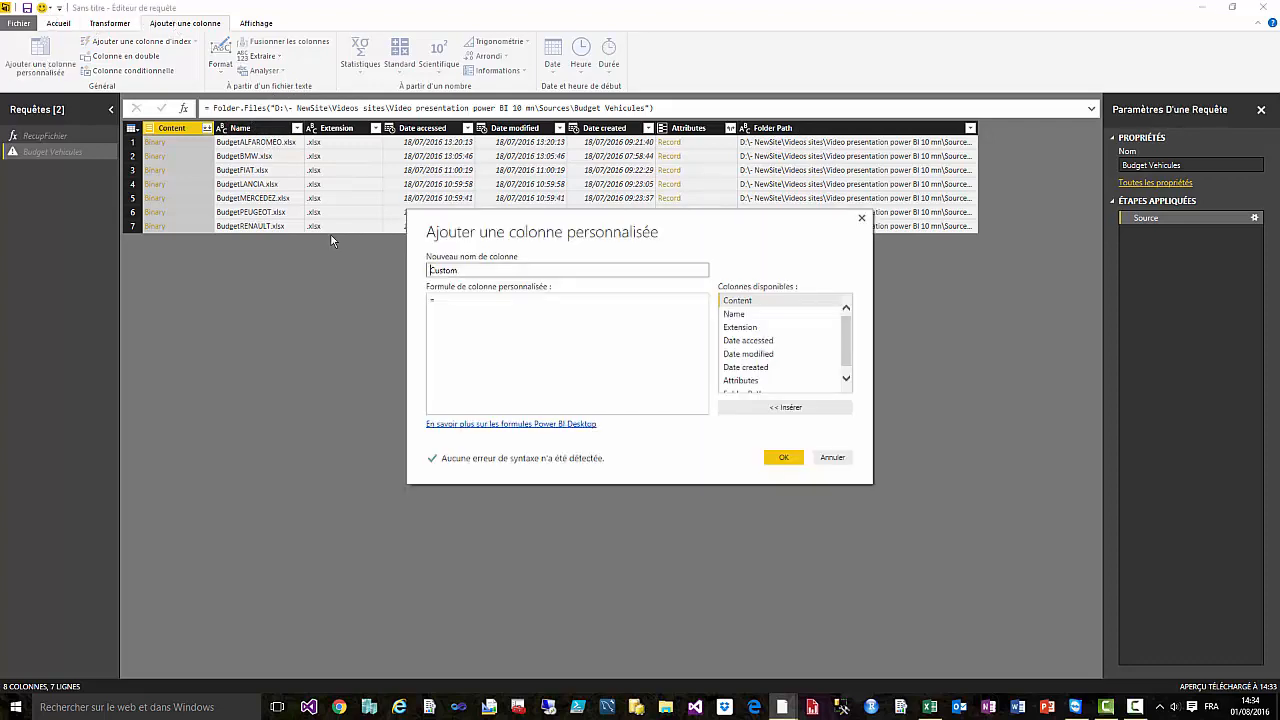
pyautogui.moveTo(452, 270); pyautogui.dragTo(409, 276)
pyautogui.write('NomFichier')
pyautogui.click(446, 298)
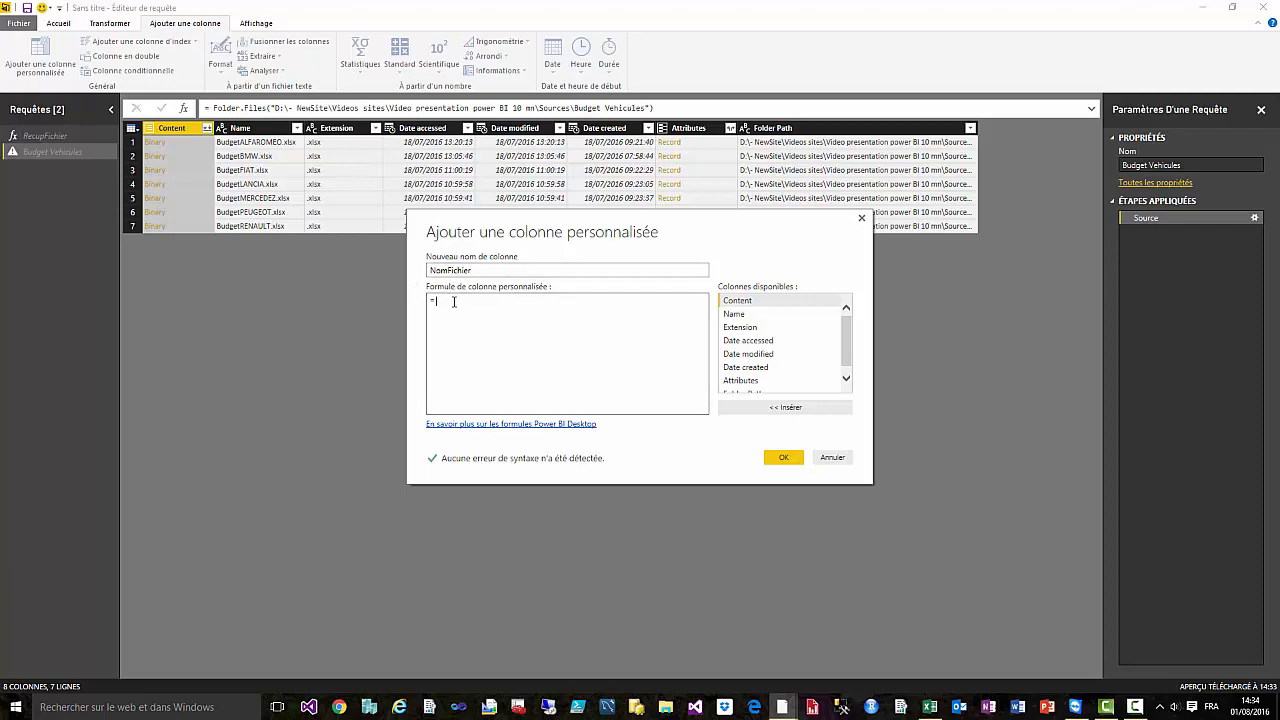
pyautogui.scroll(-1, 848, 345)
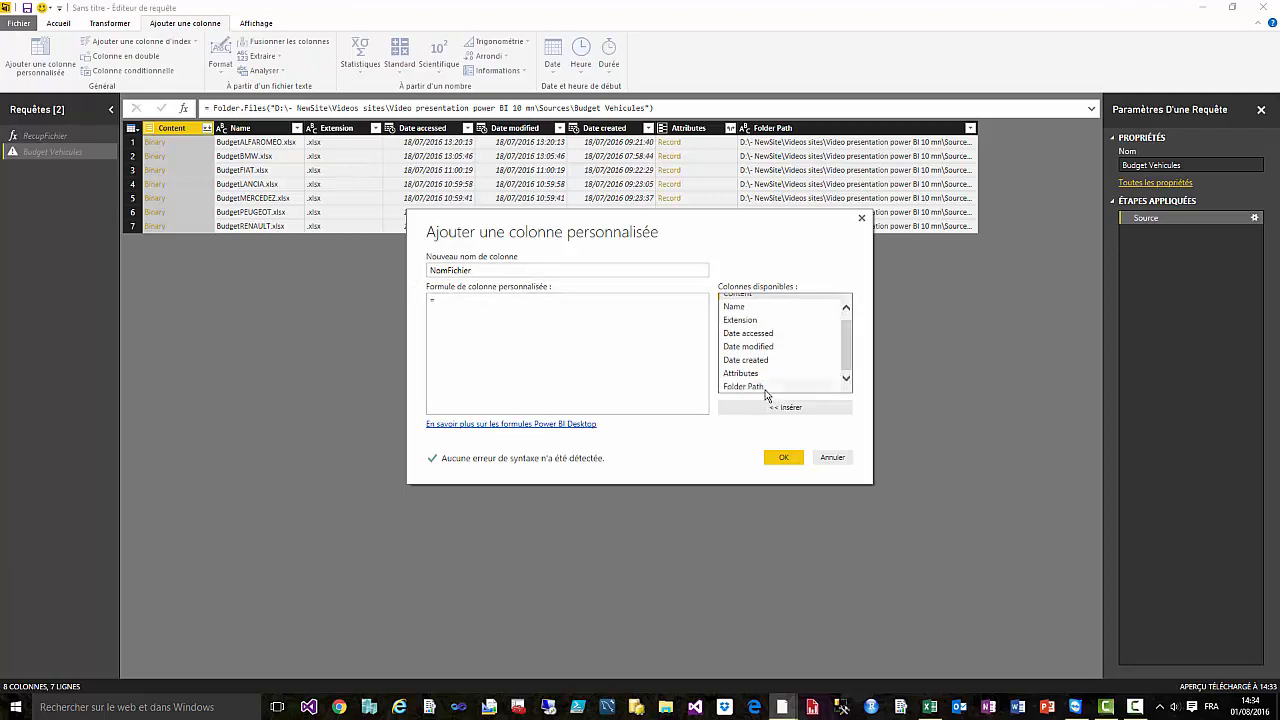
pyautogui.doubleClick(762, 387)
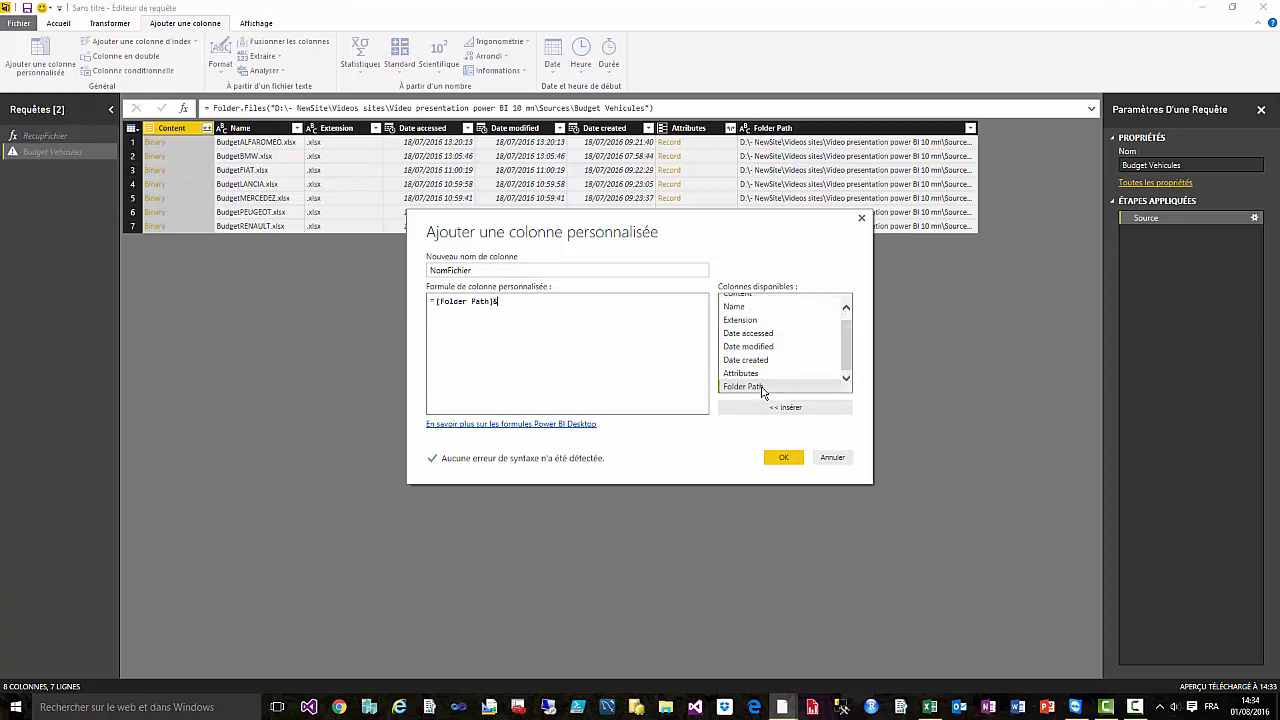
pyautogui.doubleClick(742, 307)
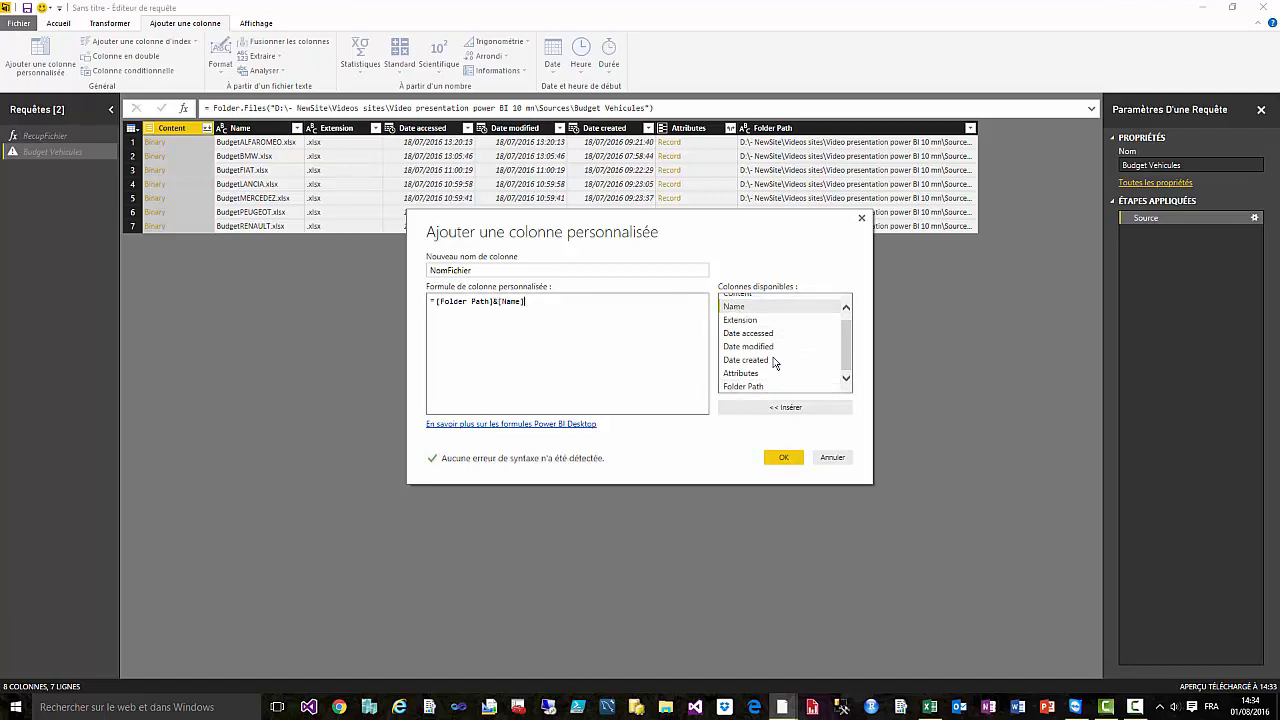
pyautogui.click(784, 457)
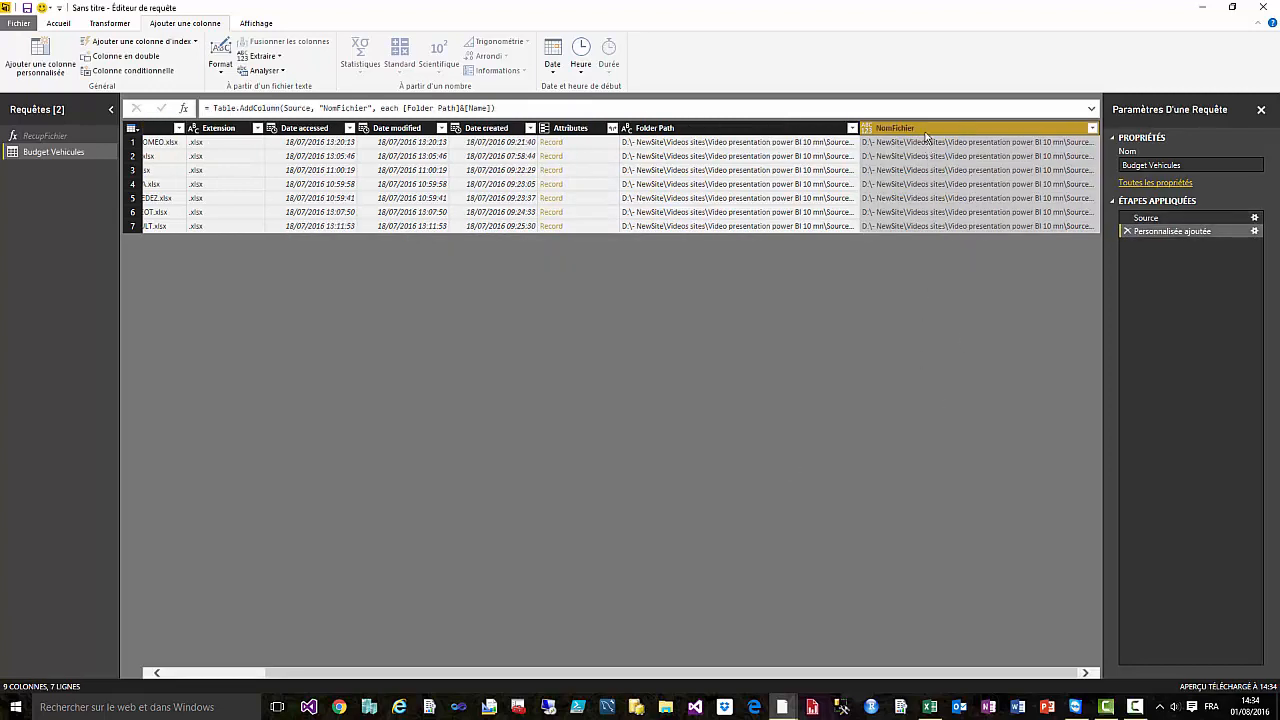
# Step: Add another custom column, keeping the name Custom, with the formula =RecupFichier([NomFichier])
pyautogui.click(40, 55)
pyautogui.click(459, 307)
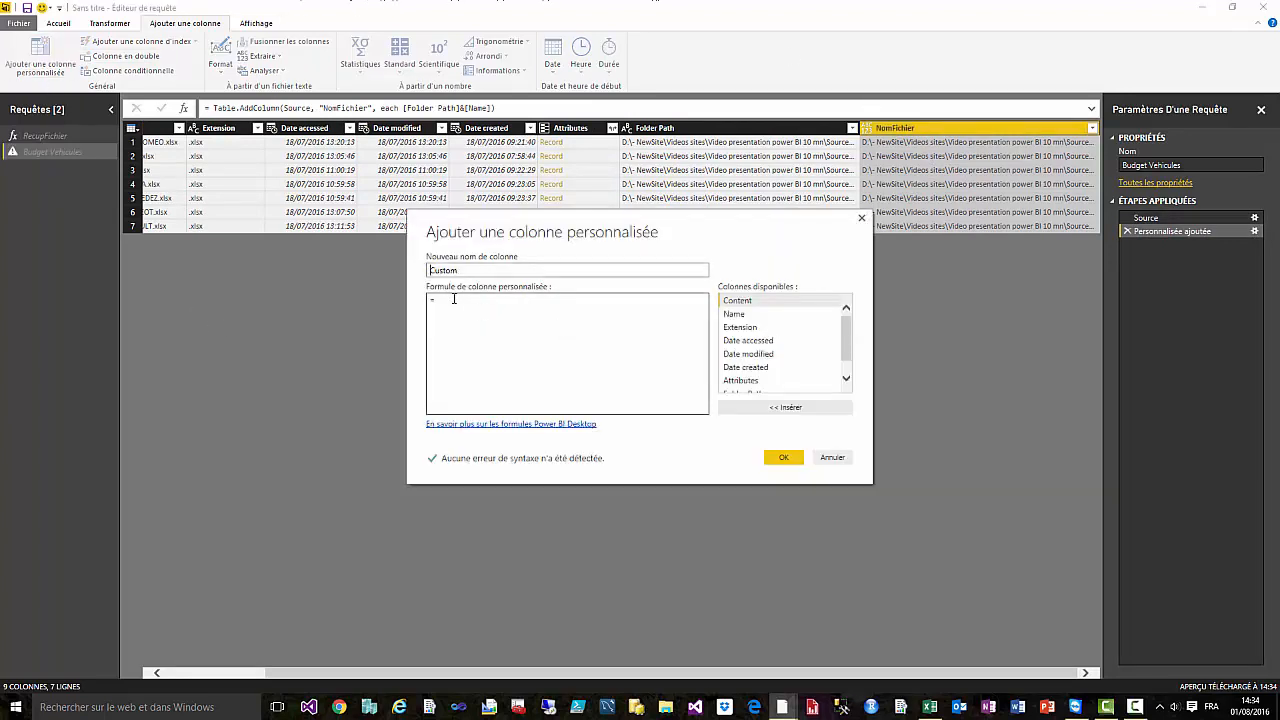
pyautogui.click(453, 299)
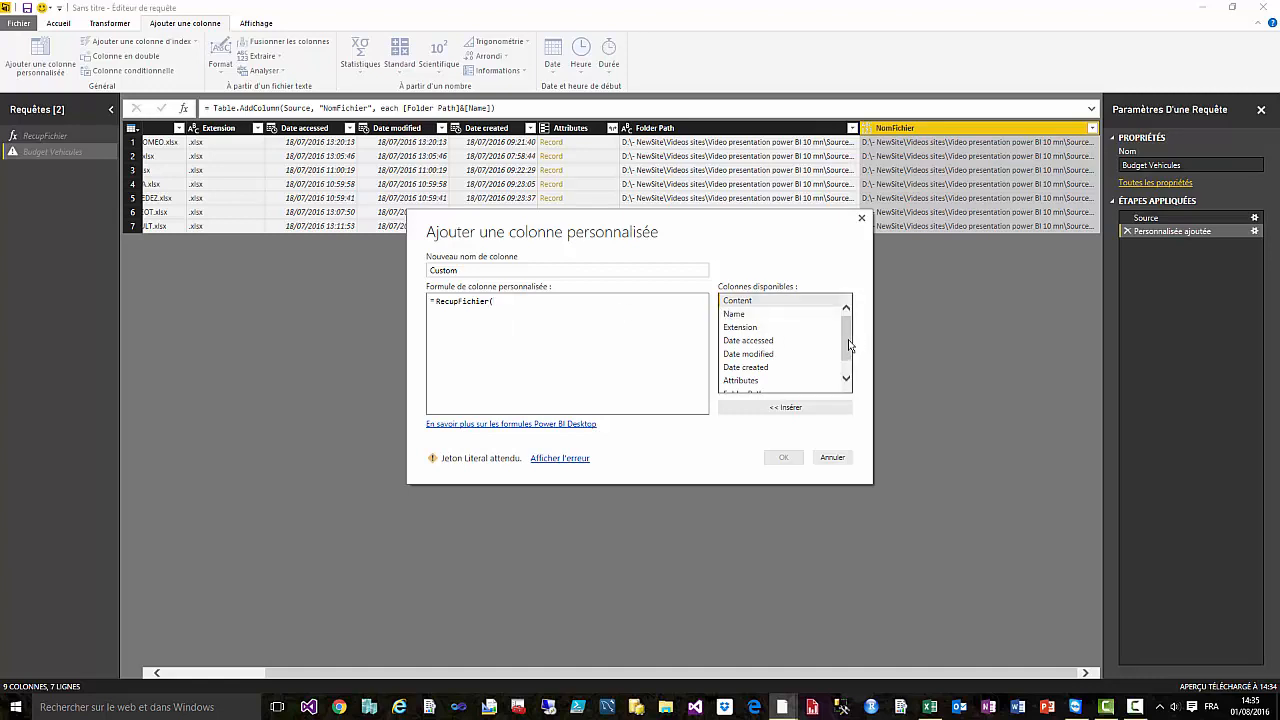
pyautogui.moveTo(847, 346); pyautogui.dragTo(846, 363)
pyautogui.doubleClick(744, 387)
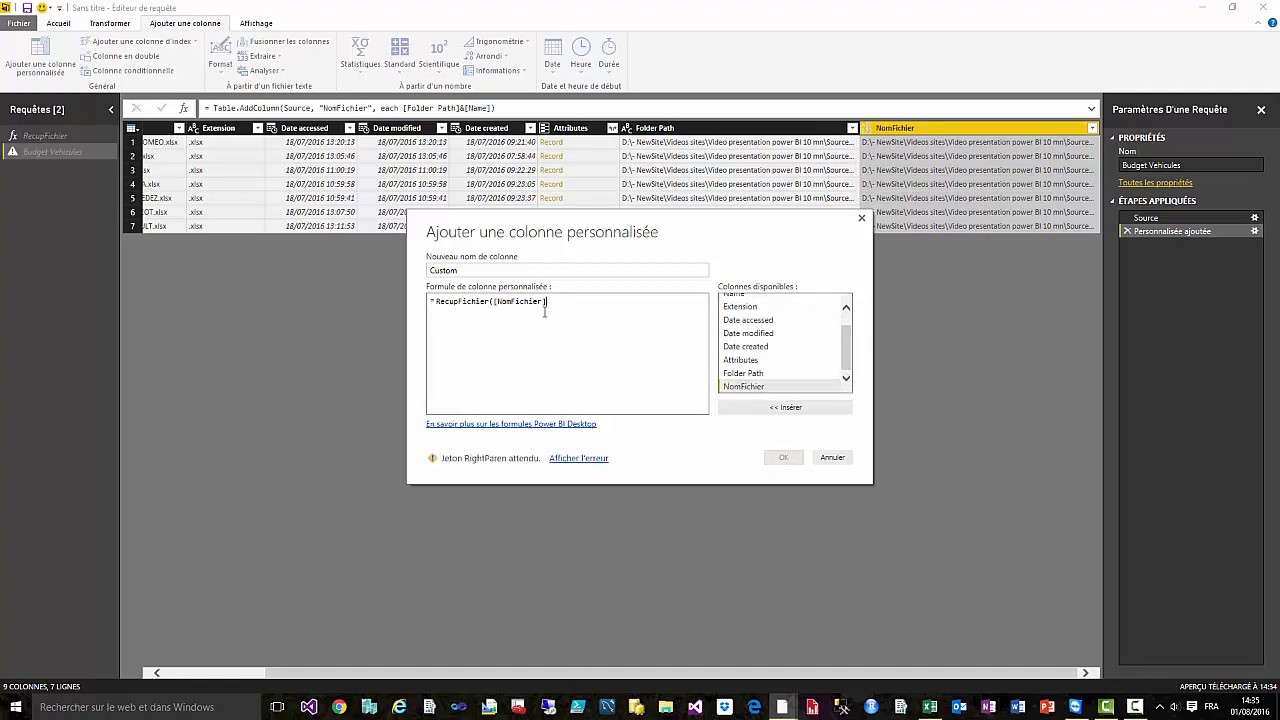
pyautogui.write(')')
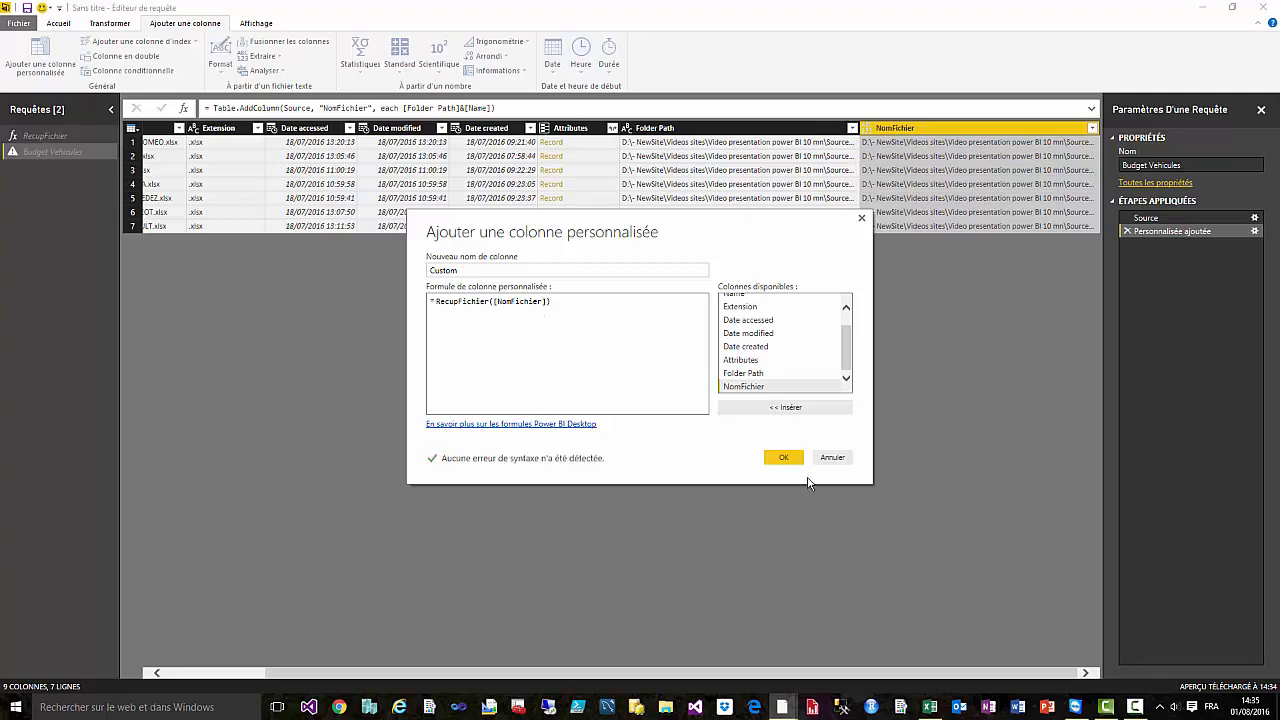
pyautogui.click(785, 457)
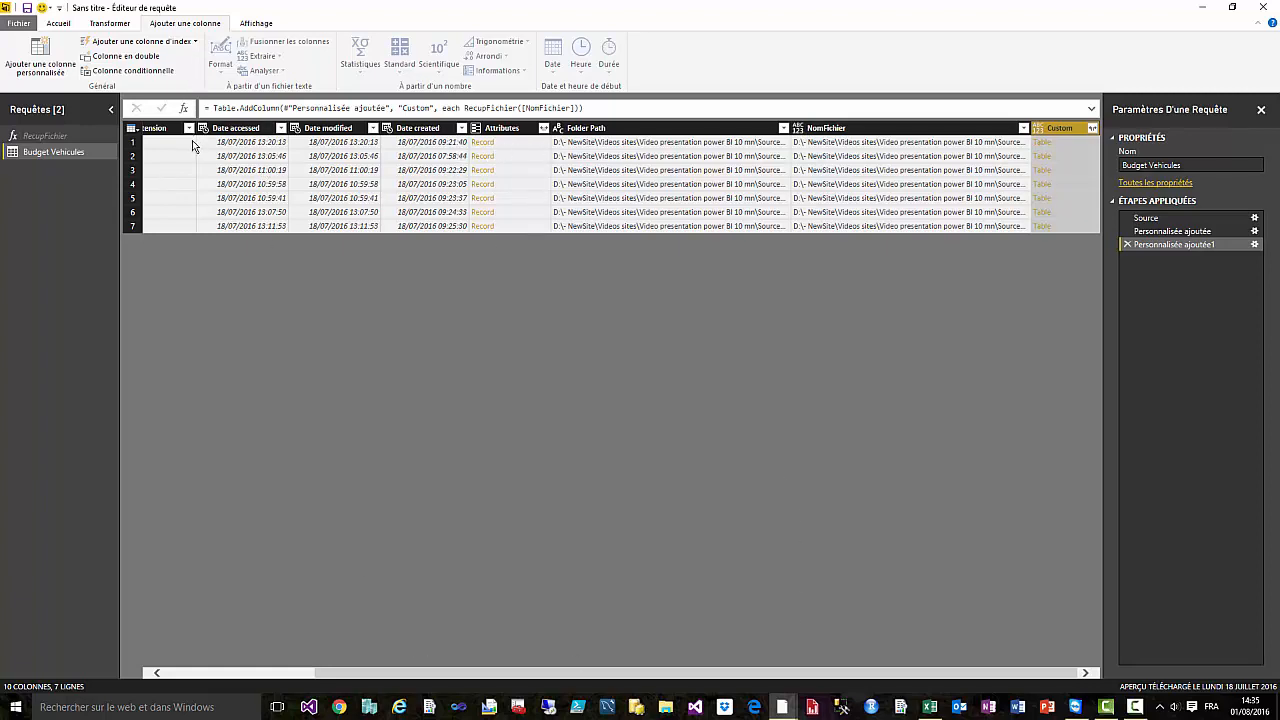
# Step: Expand the Custom column into Marque, Version, Pays, Valeur and Date without using the original column name as prefix
pyautogui.click(1092, 129)
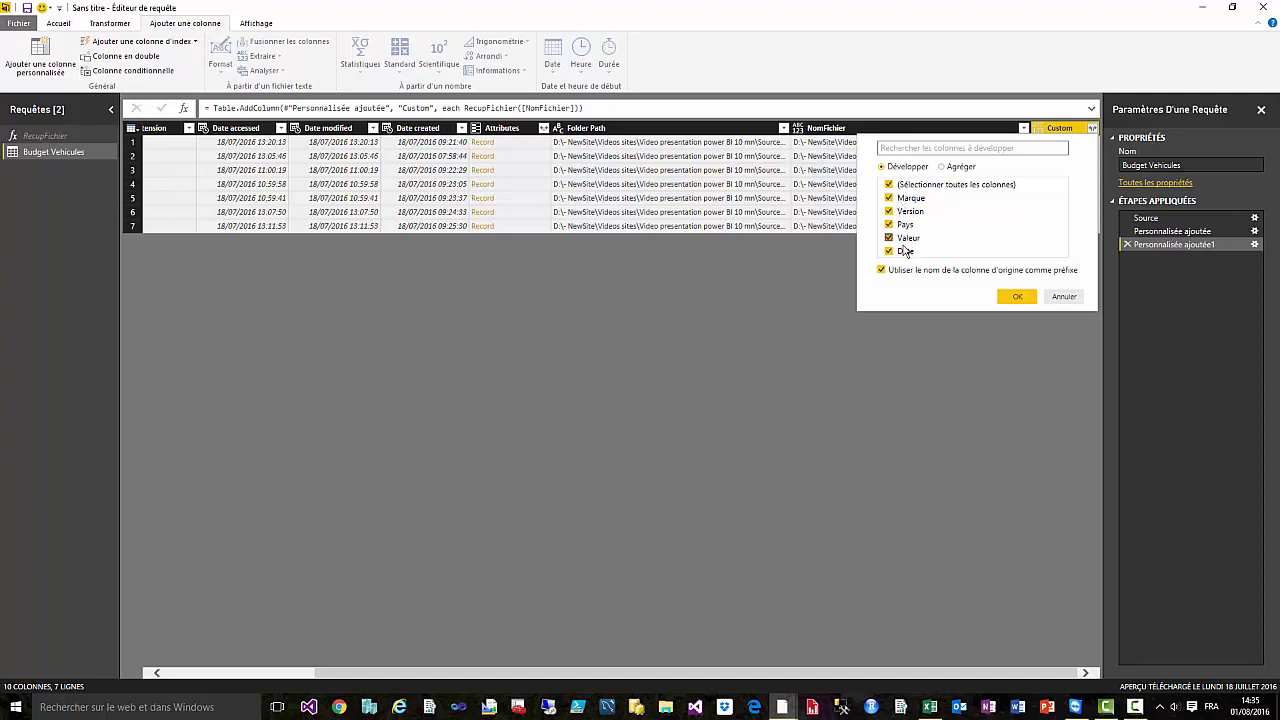
pyautogui.click(880, 270)
pyautogui.click(1015, 300)
pyautogui.click(1017, 298)
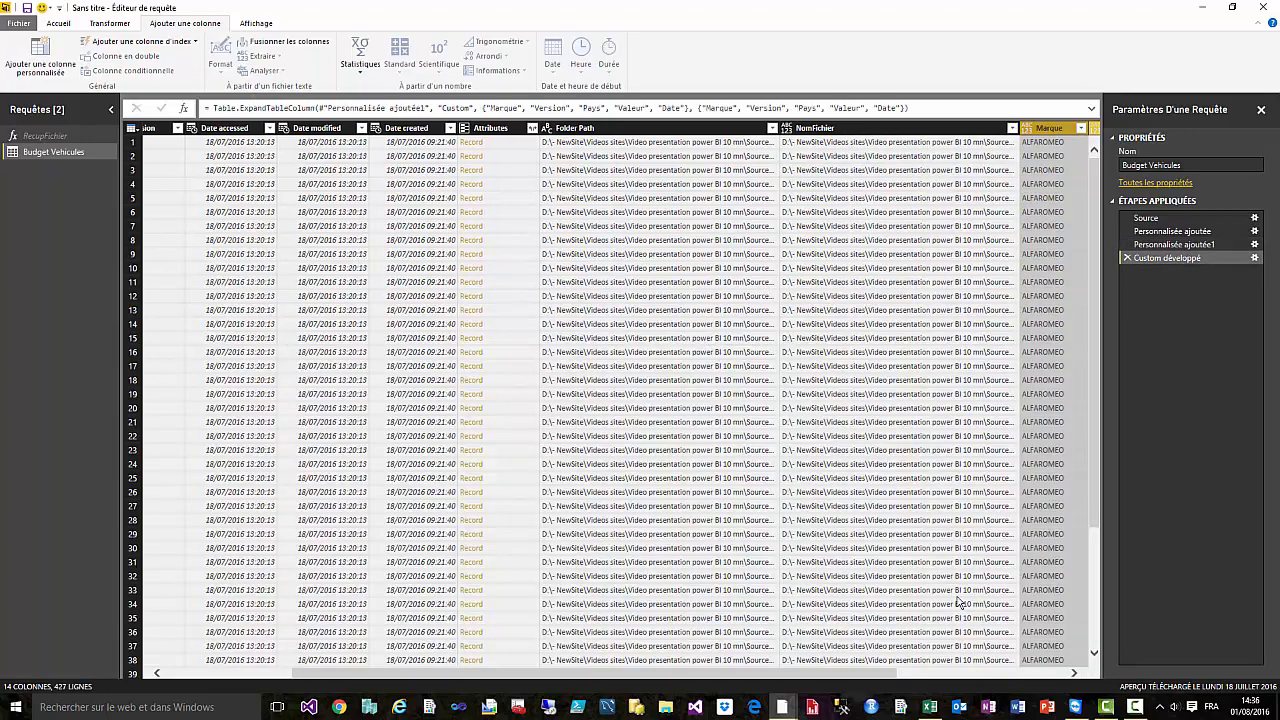
# Step: Remove all the columns from Content through NomFichier, leaving only the expanded budget columns
pyautogui.moveTo(885, 673); pyautogui.dragTo(1070, 672)
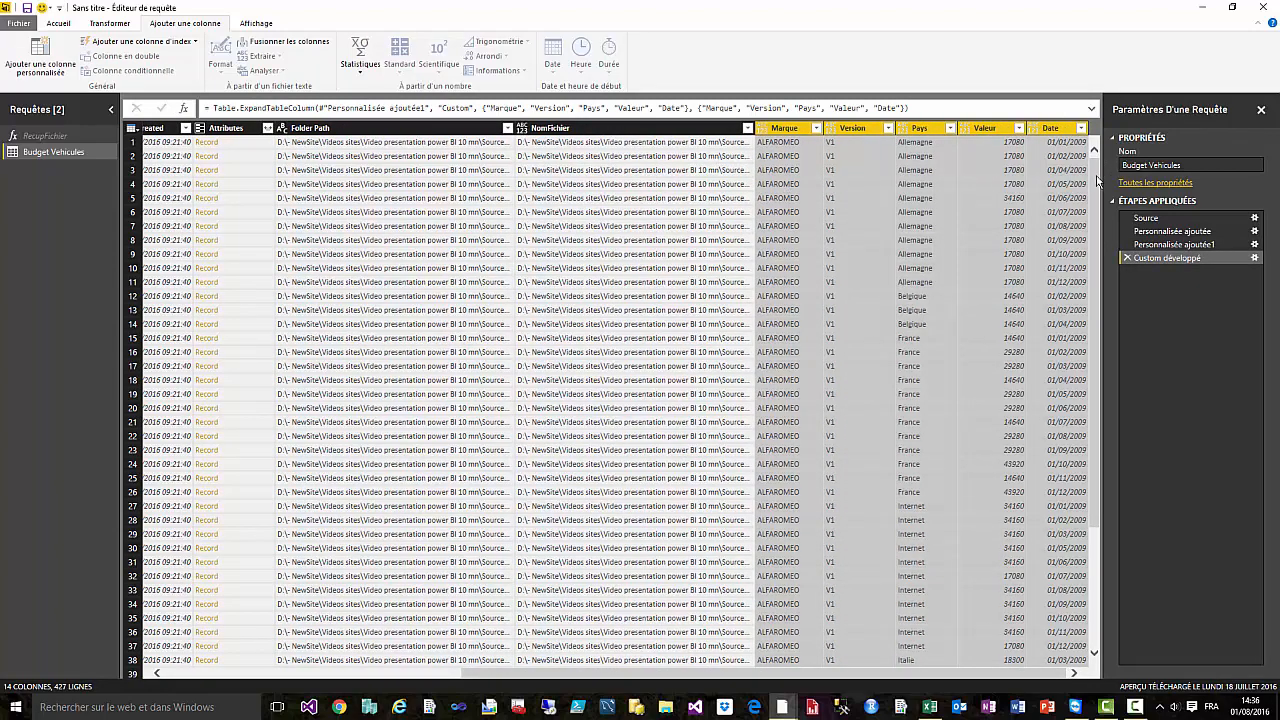
pyautogui.moveTo(1098, 185); pyautogui.dragTo(1106, 400)
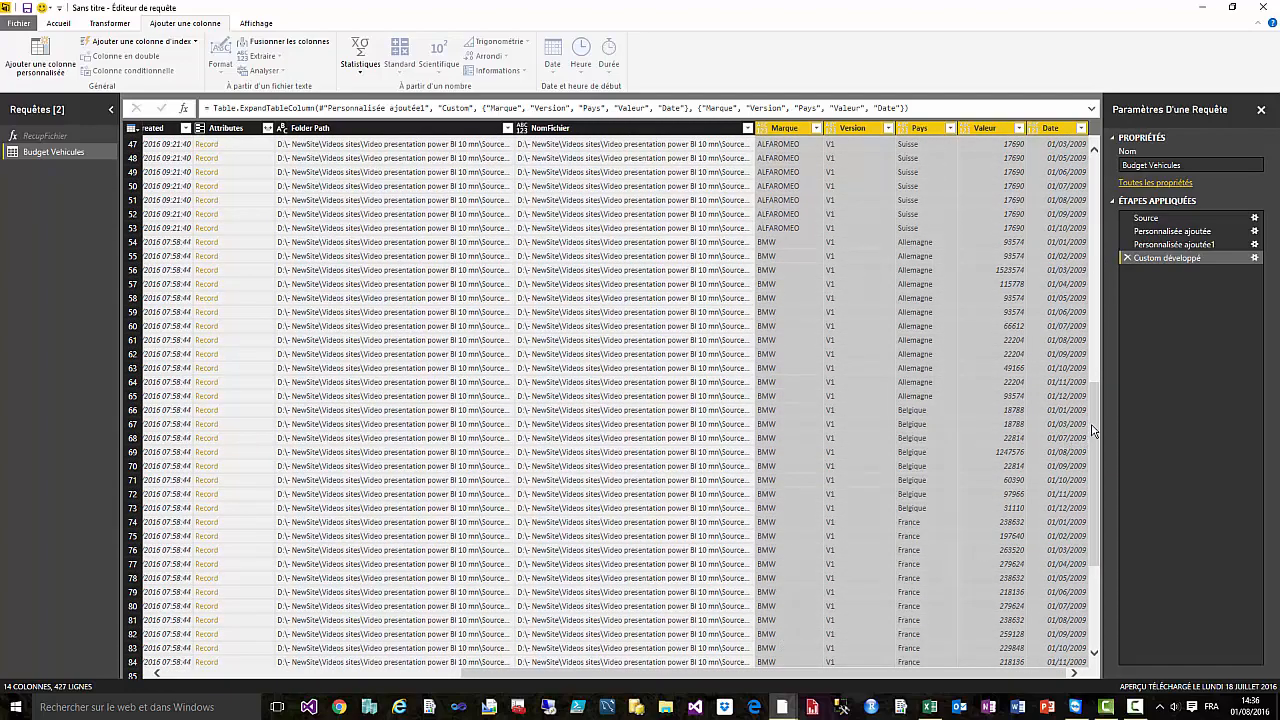
pyautogui.moveTo(1094, 432); pyautogui.dragTo(1123, 178)
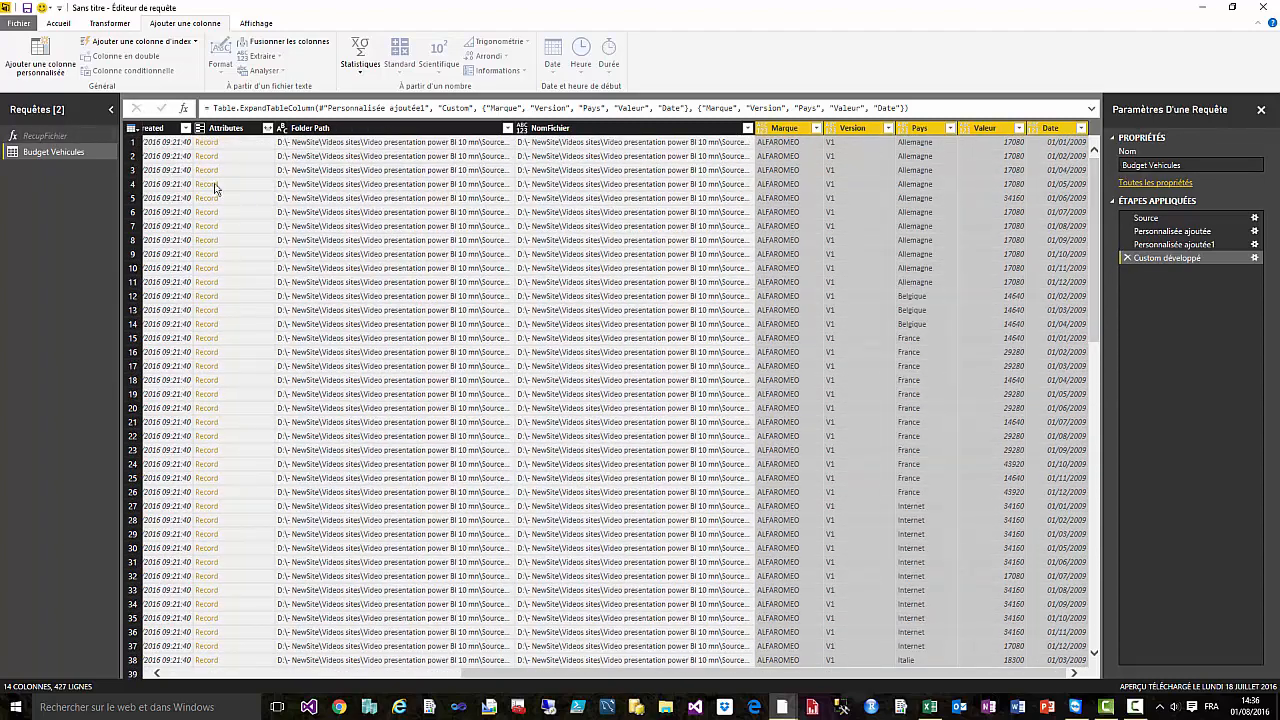
pyautogui.moveTo(561, 673); pyautogui.dragTo(267, 673)
pyautogui.click(172, 128)
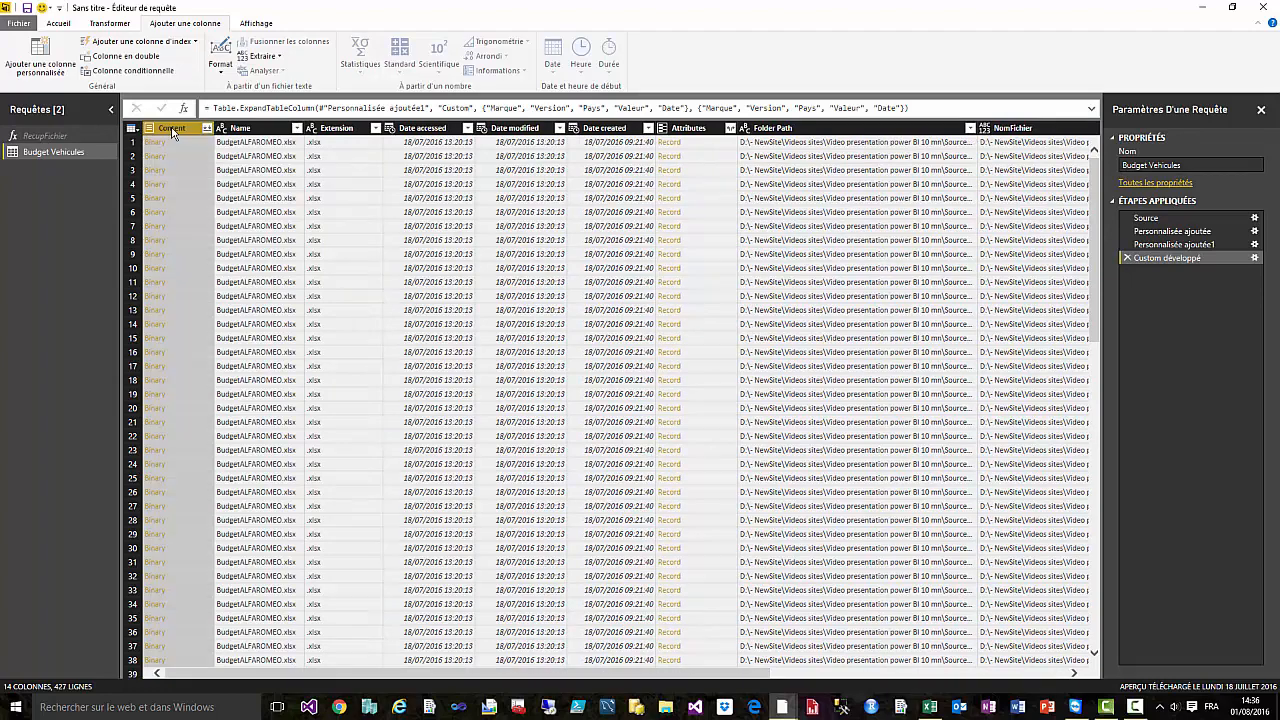
pyautogui.moveTo(275, 673); pyautogui.dragTo(571, 673)
pyautogui.click(698, 130)
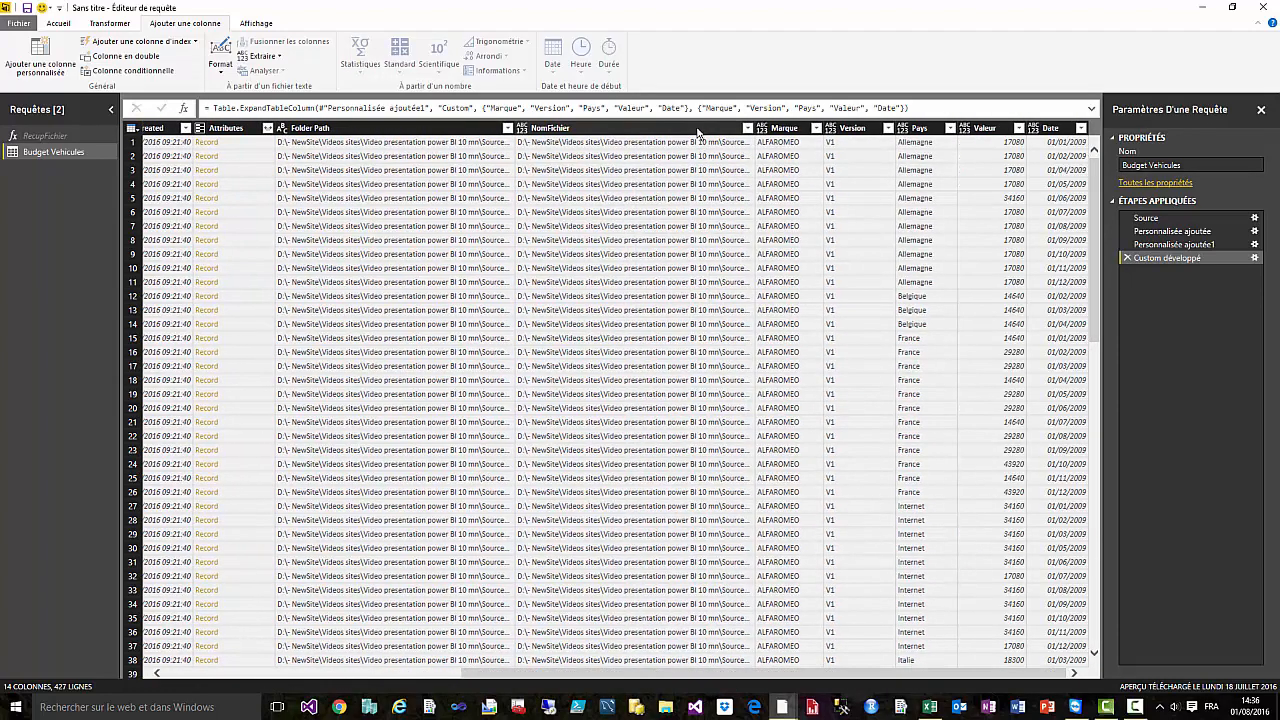
pyautogui.keyDown('shift'); pyautogui.click(698, 128); pyautogui.keyUp('shift')
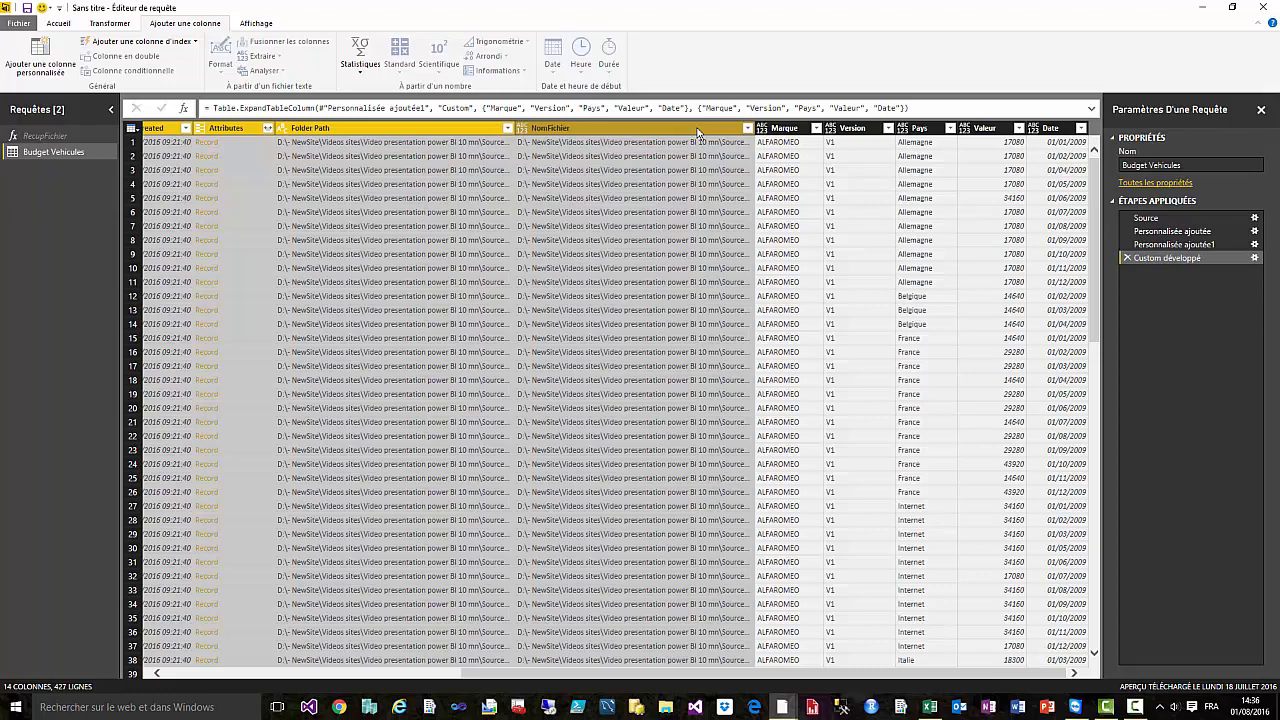
pyautogui.rightClick(698, 132)
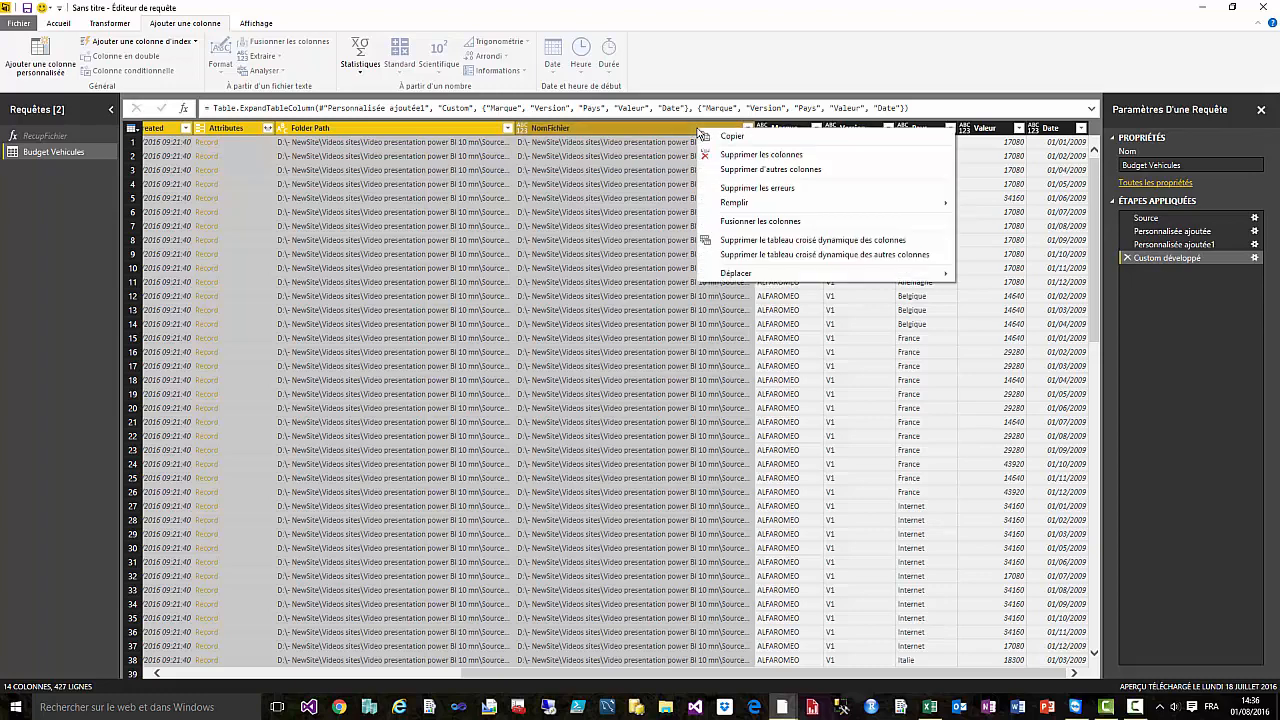
pyautogui.click(755, 155)
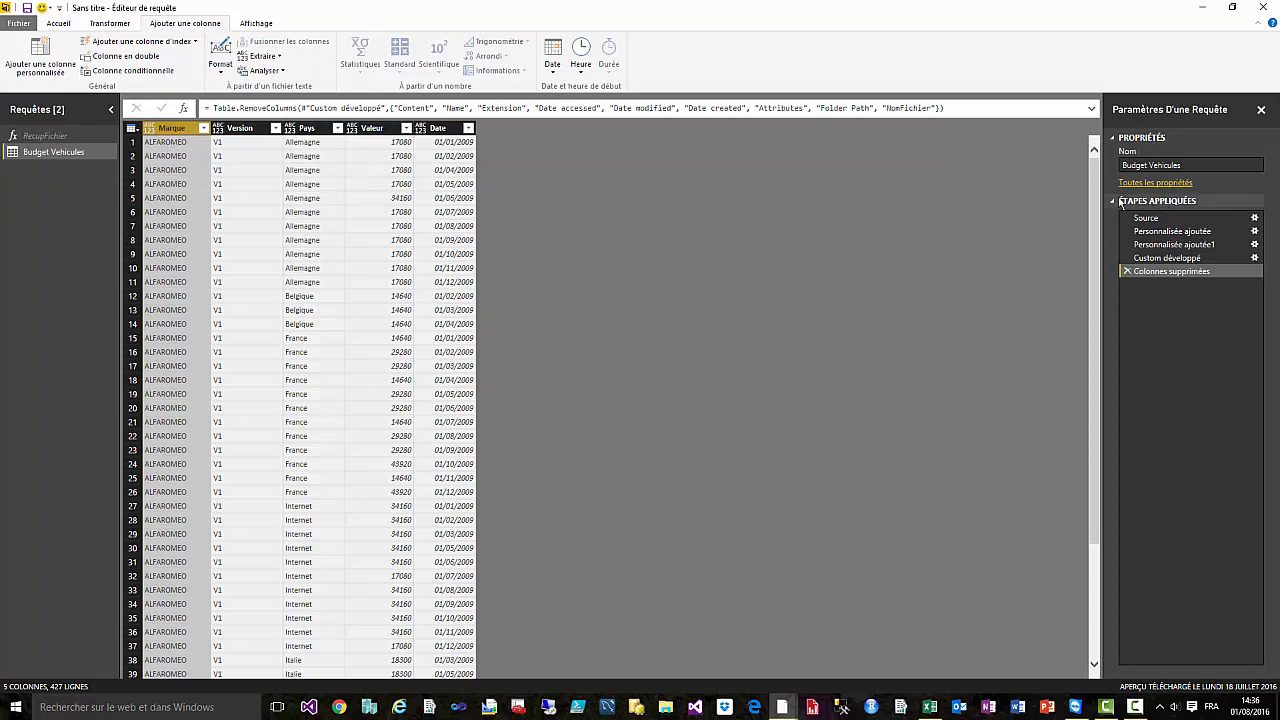
# Step: Rename the query as BudgetVehicules, and close the query editor while applying the changes
pyautogui.click(1151, 164)
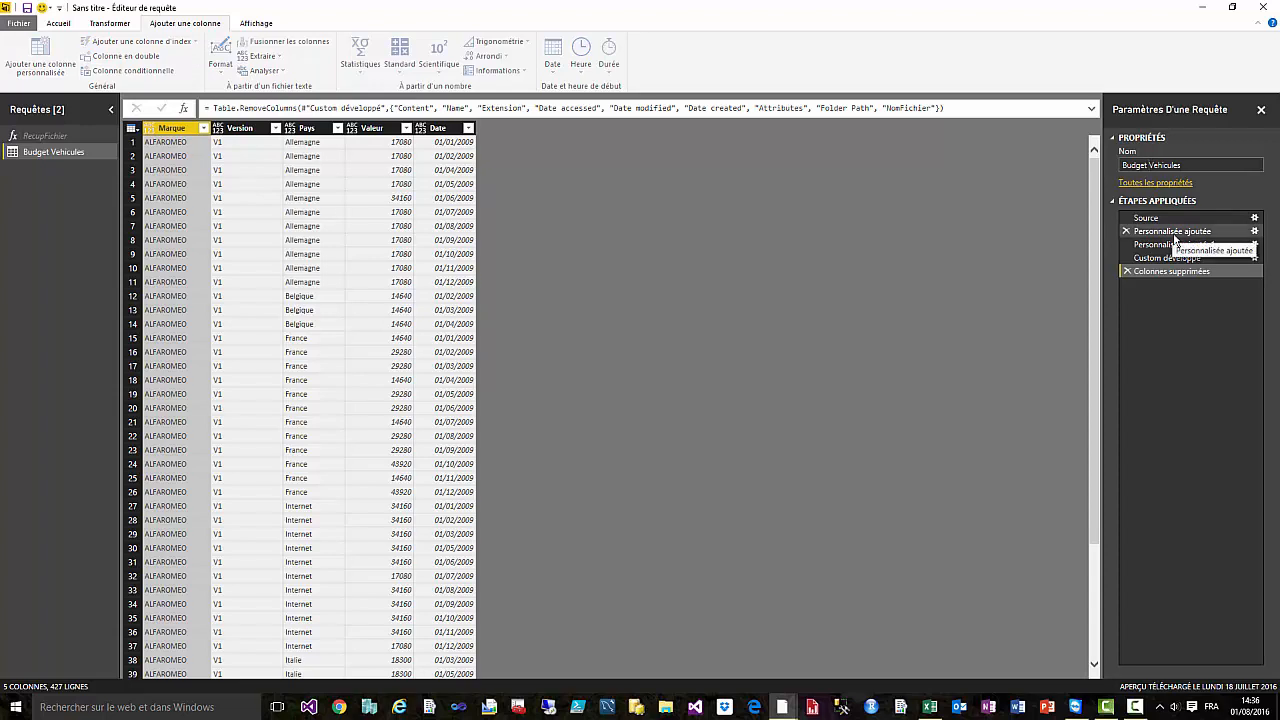
pyautogui.press('BackSpace')
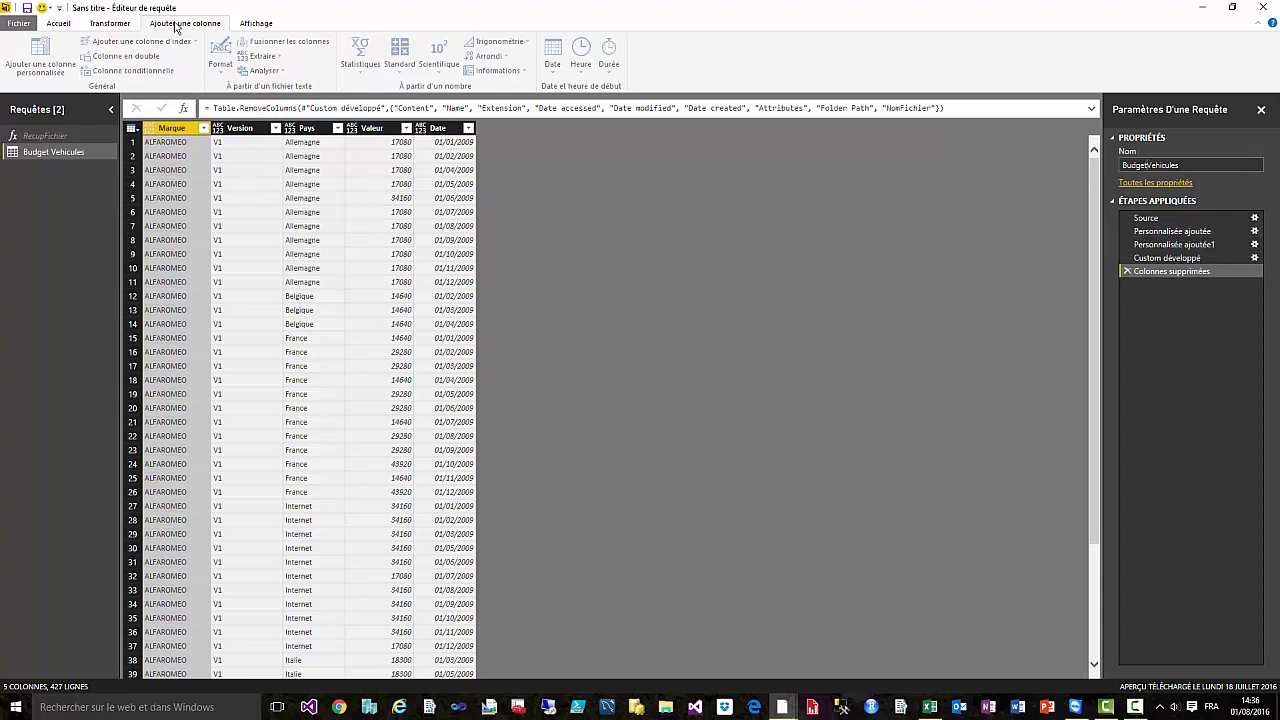
pyautogui.click(57, 23)
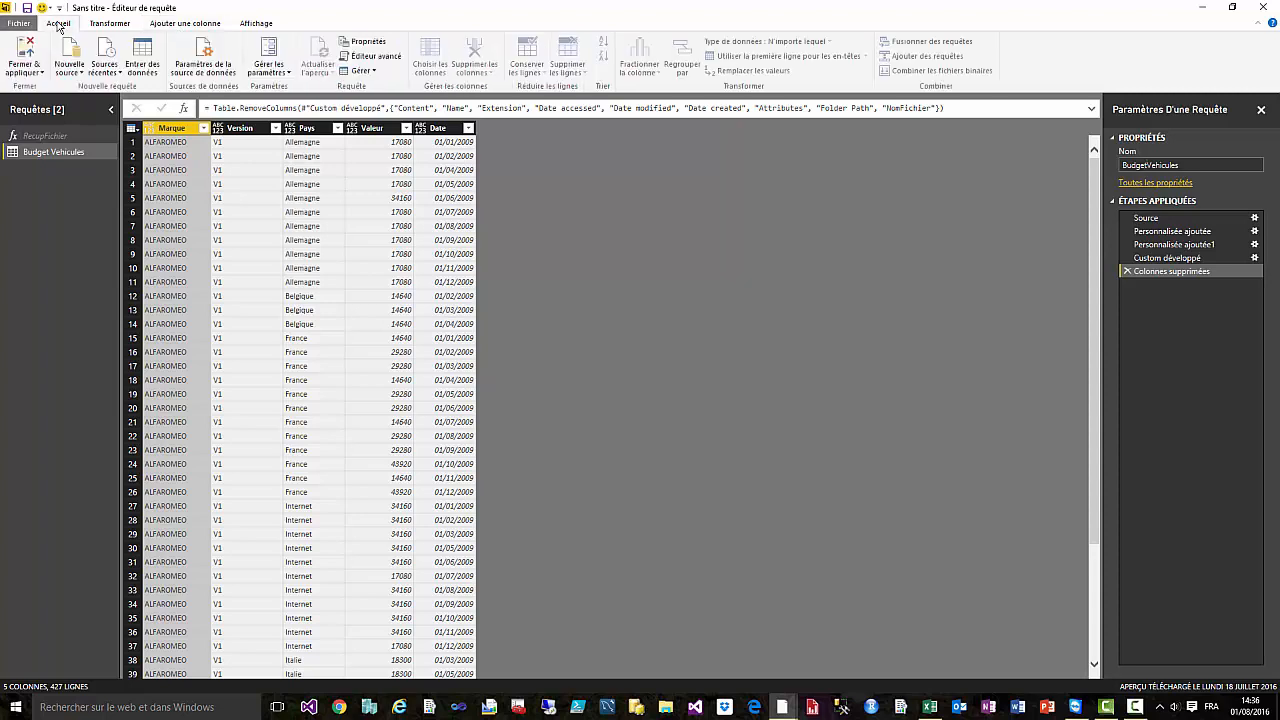
pyautogui.click(36, 74)
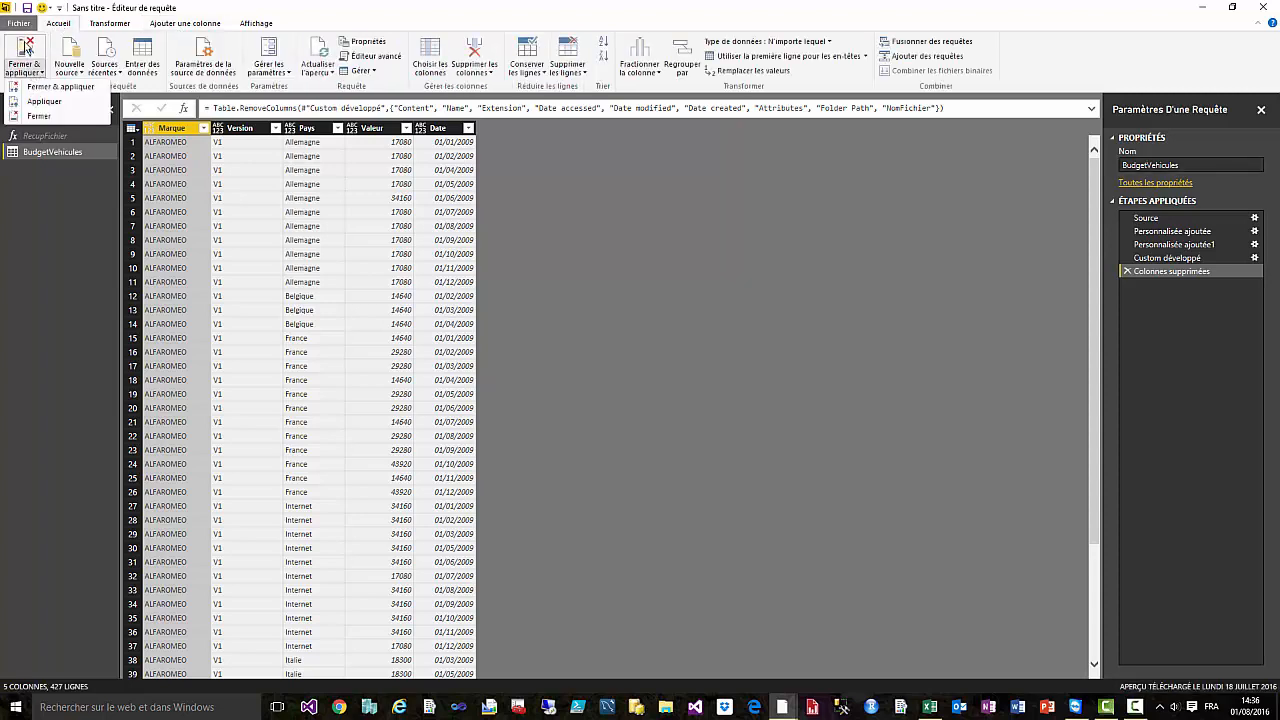
pyautogui.click(53, 88)
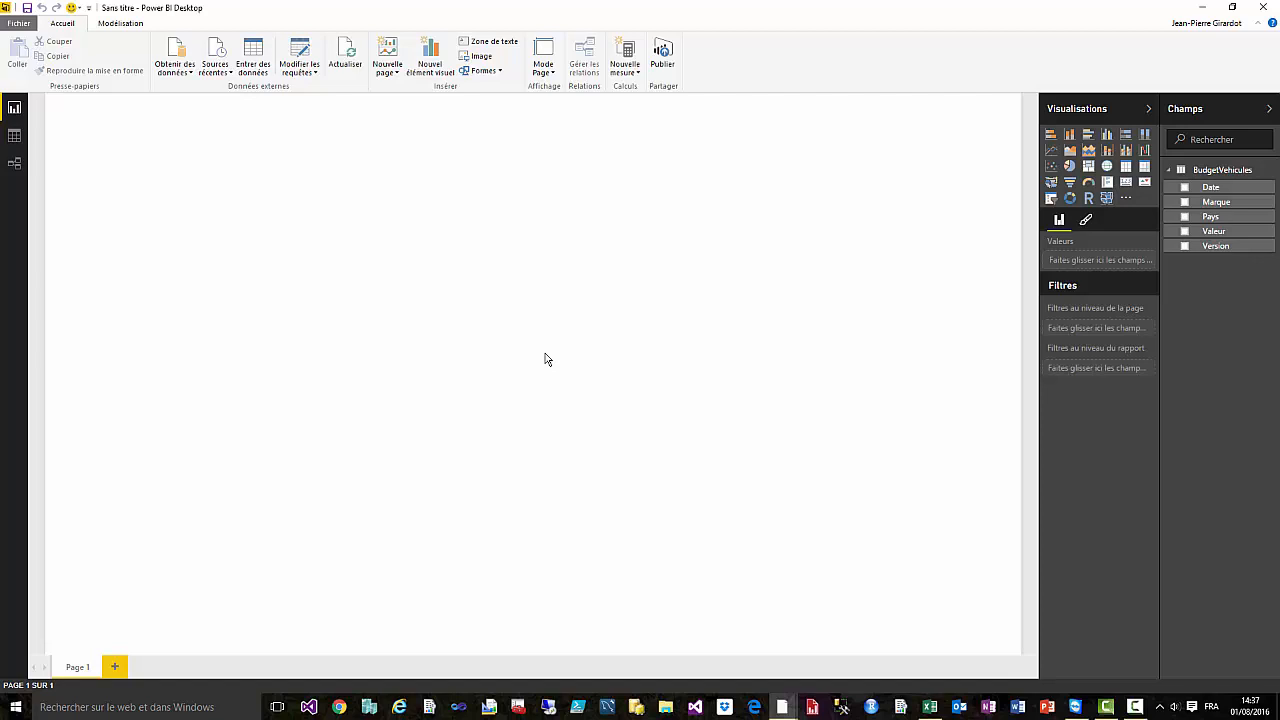
# Step: View the loaded table's data, and reopen the BudgetVehicules query for editing
pyautogui.click(14, 135)
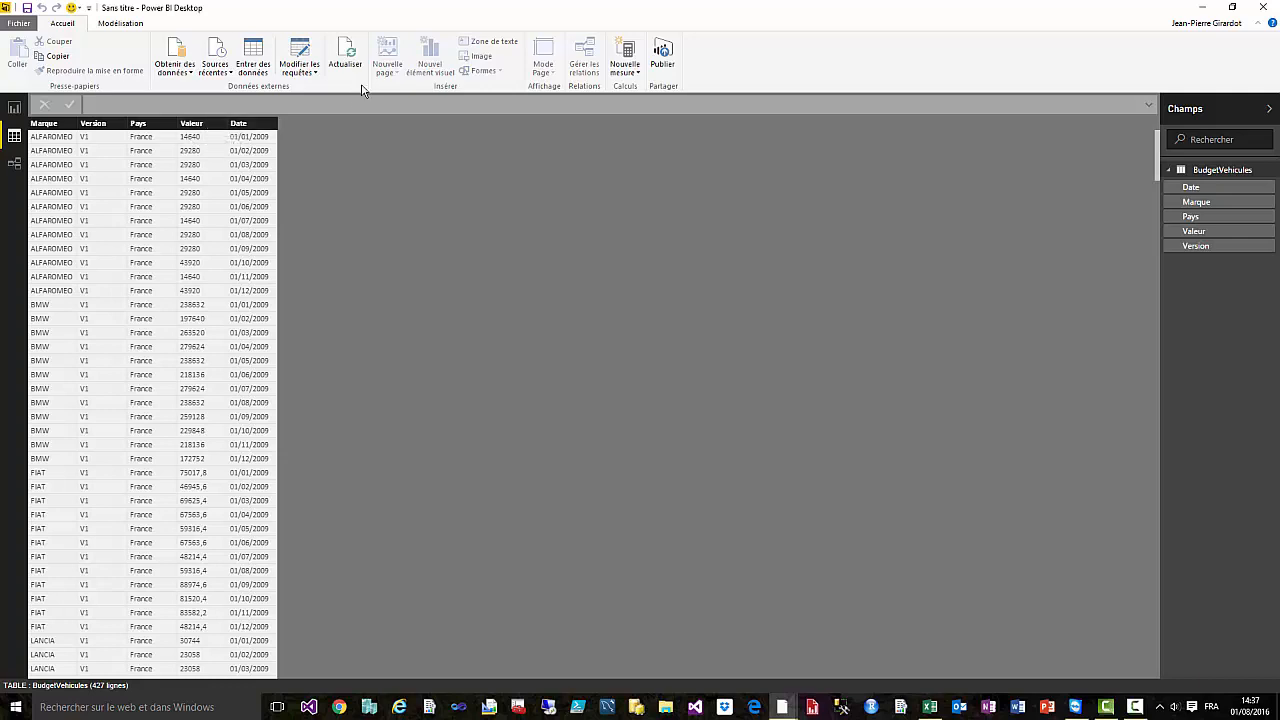
pyautogui.click(309, 70)
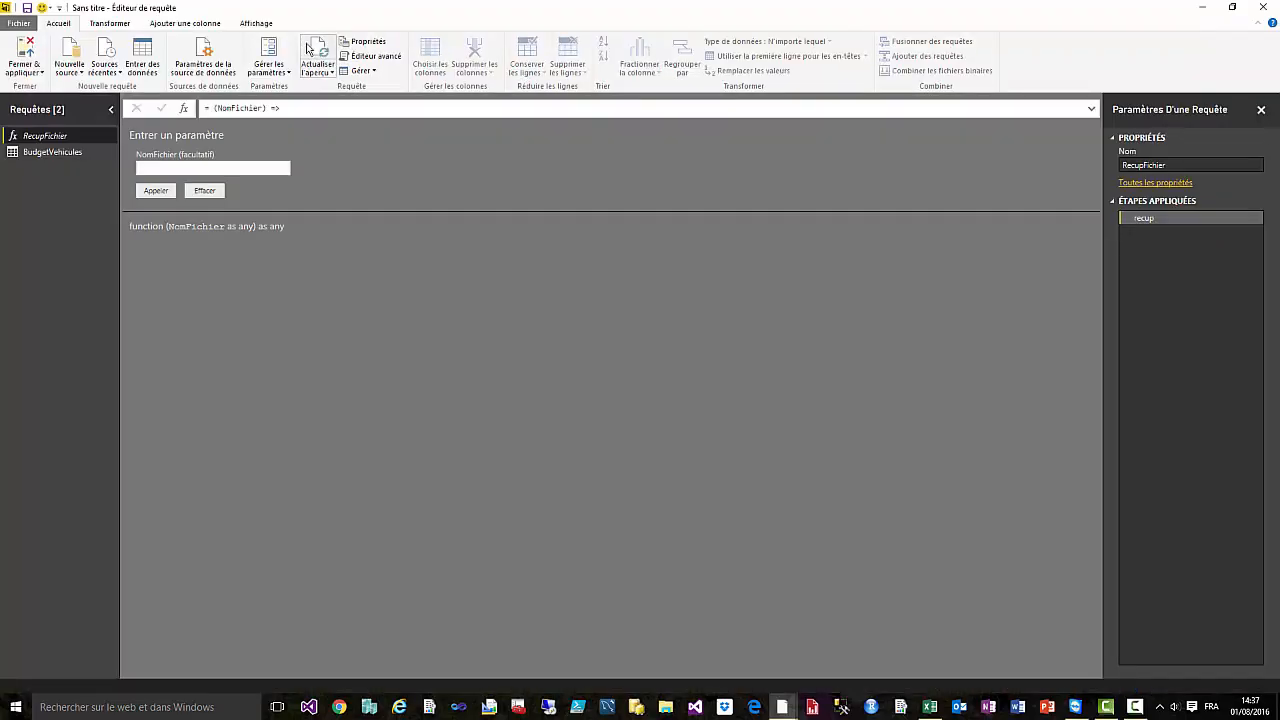
pyautogui.click(18, 153)
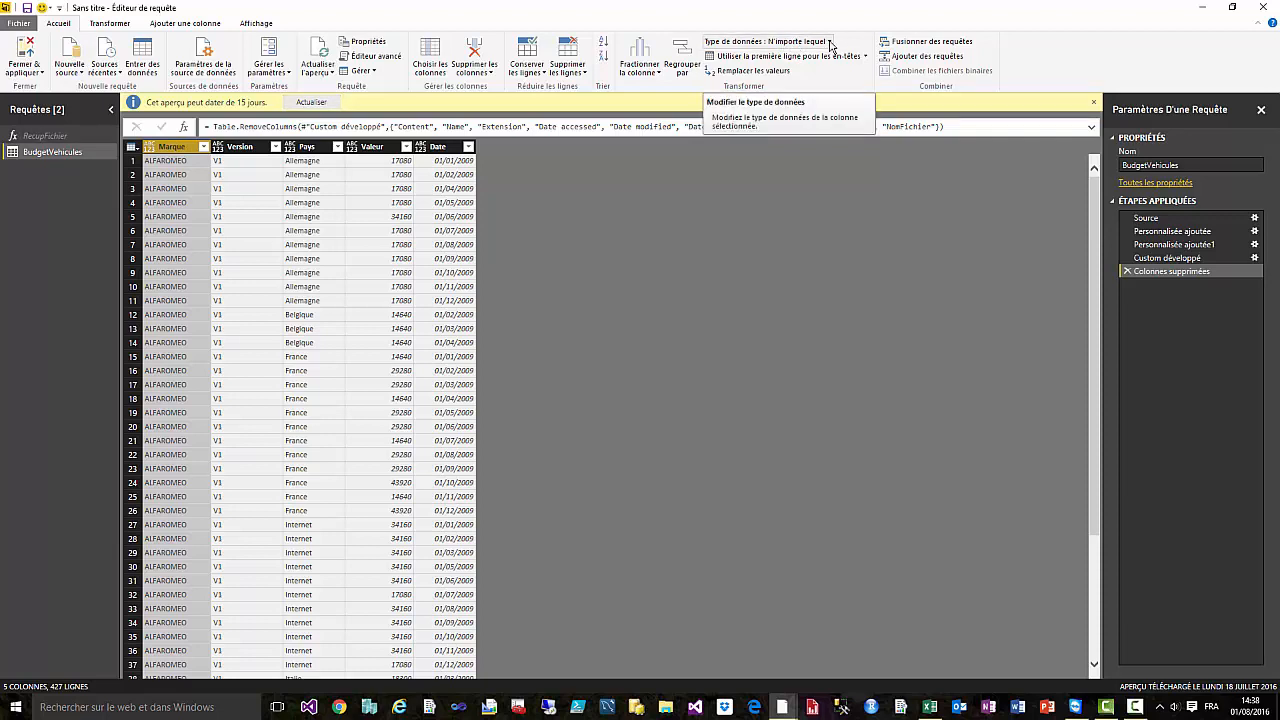
# Step: Set the data type of the Marque, Version and Pays columns to Texte
pyautogui.click(829, 45)
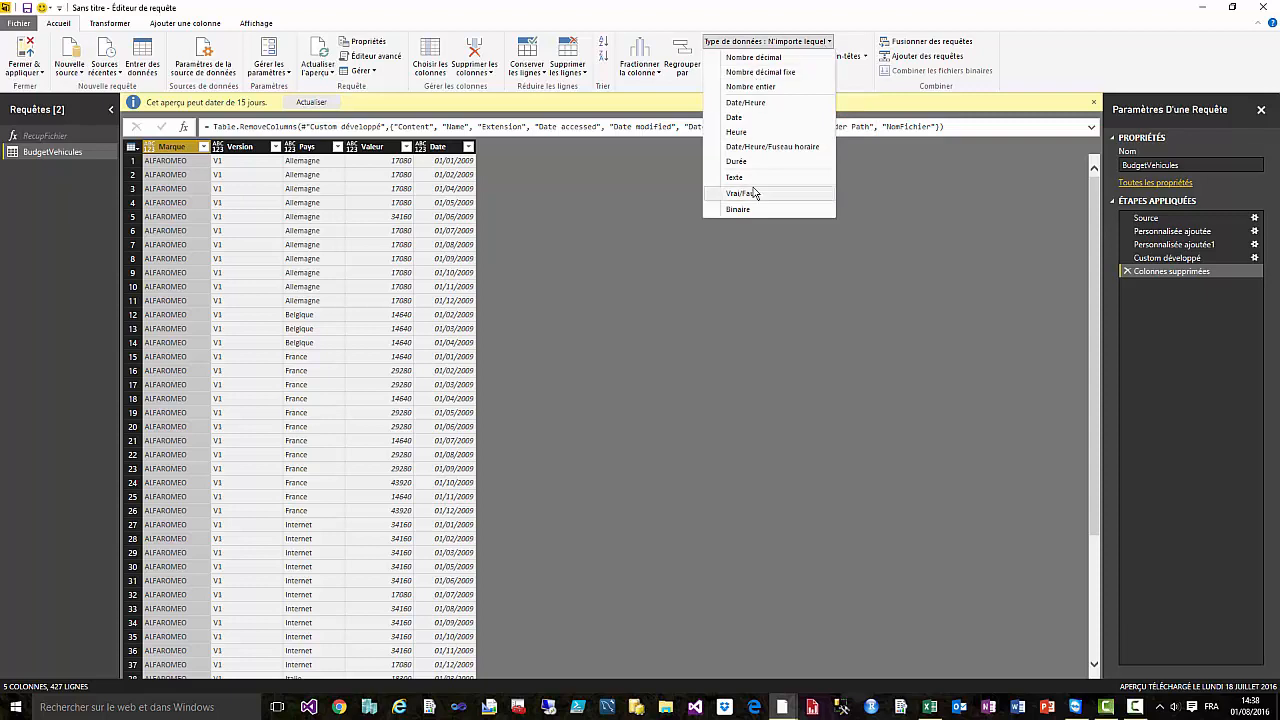
pyautogui.click(815, 194)
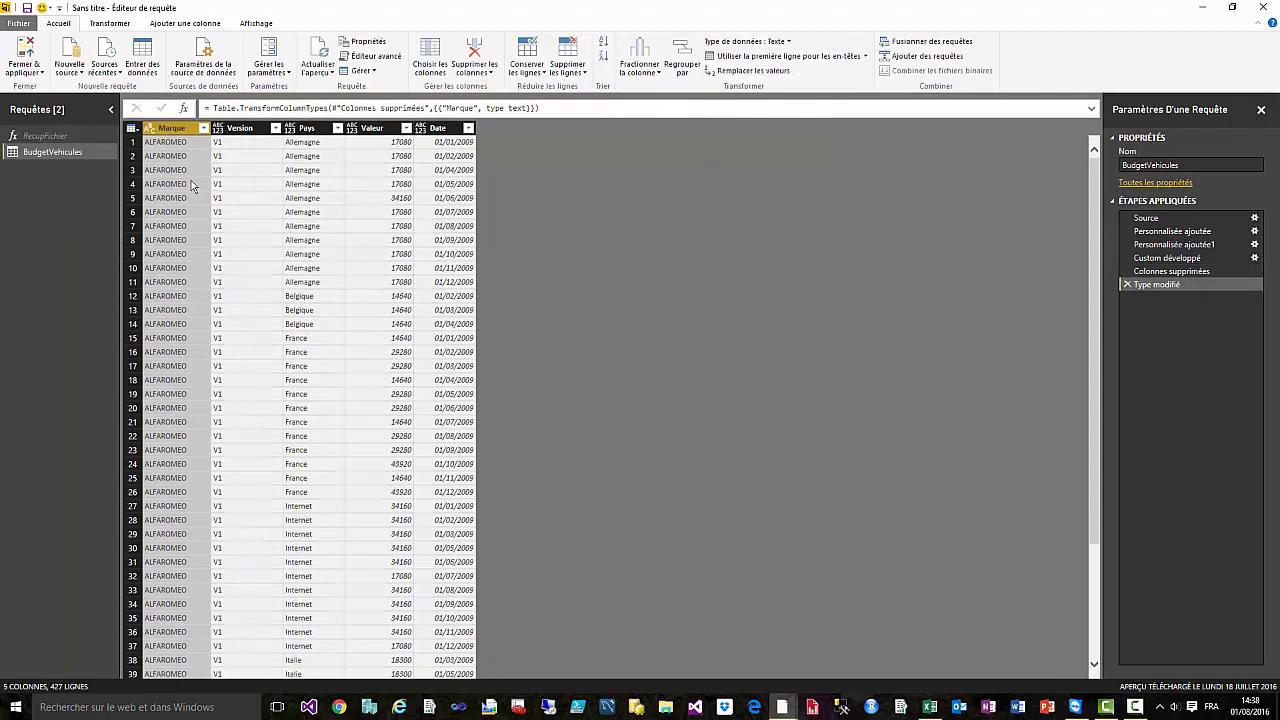
pyautogui.click(276, 128)
pyautogui.click(245, 131)
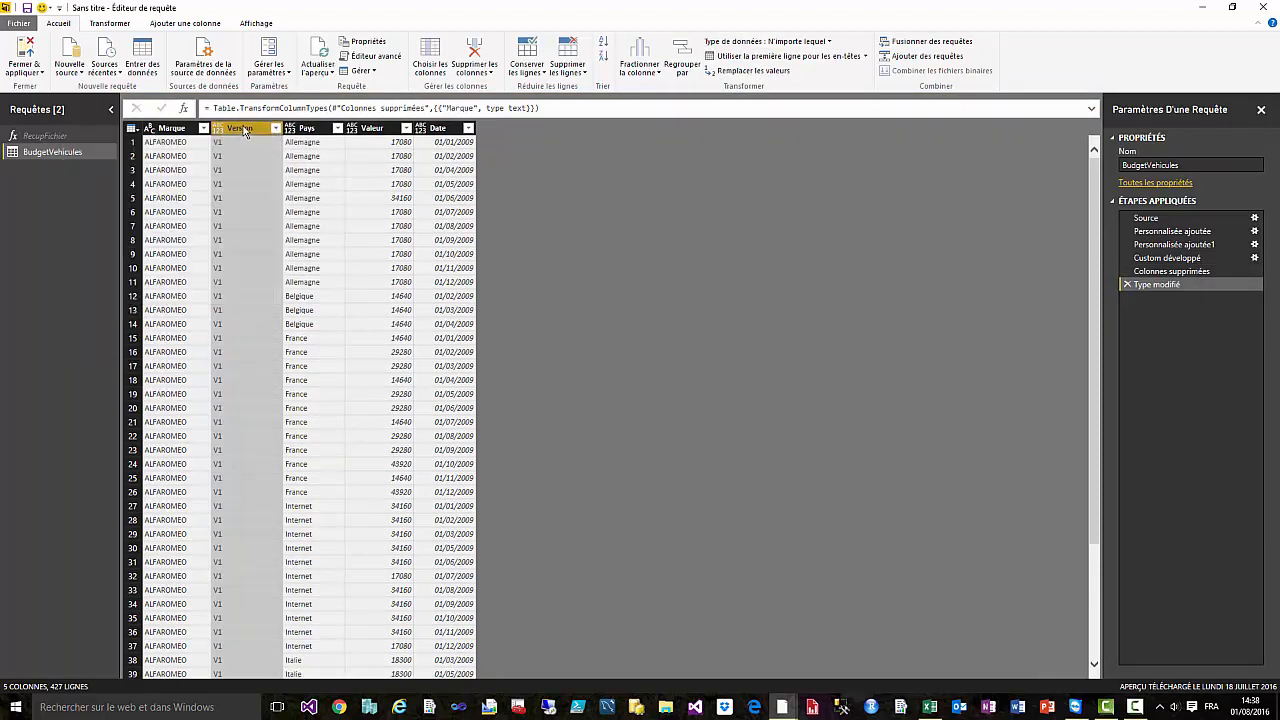
pyautogui.click(829, 45)
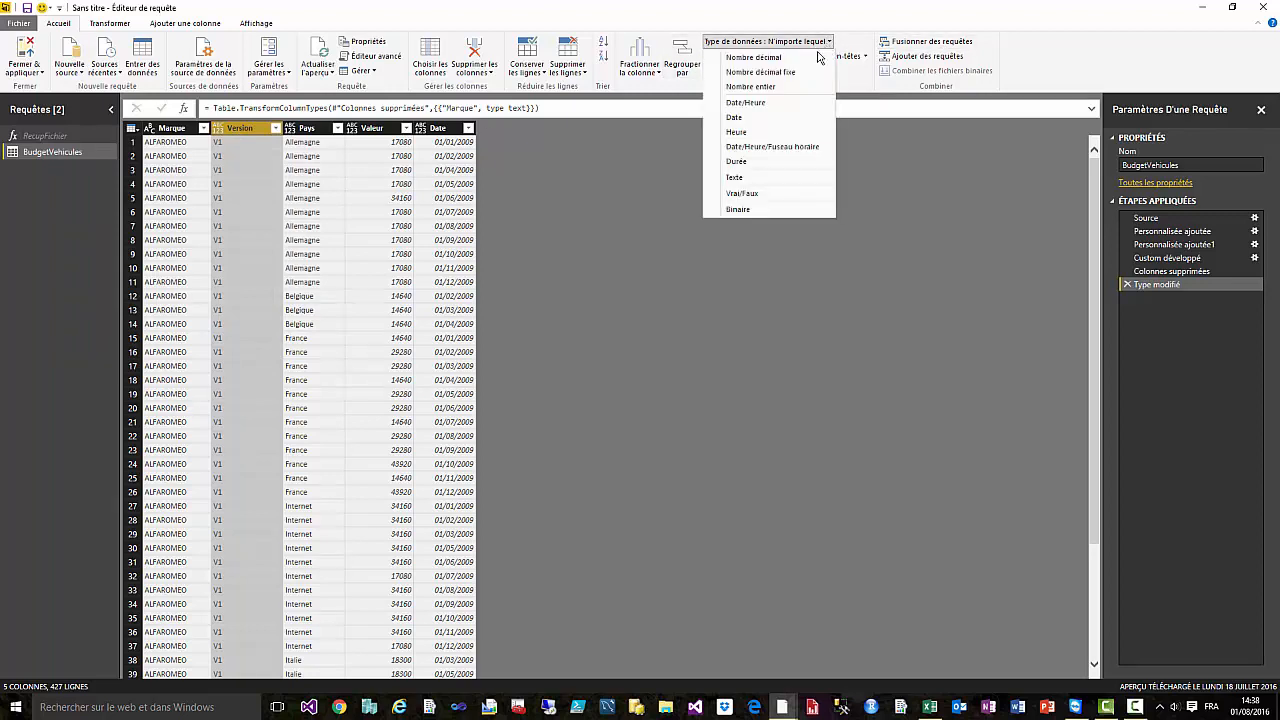
pyautogui.click(770, 178)
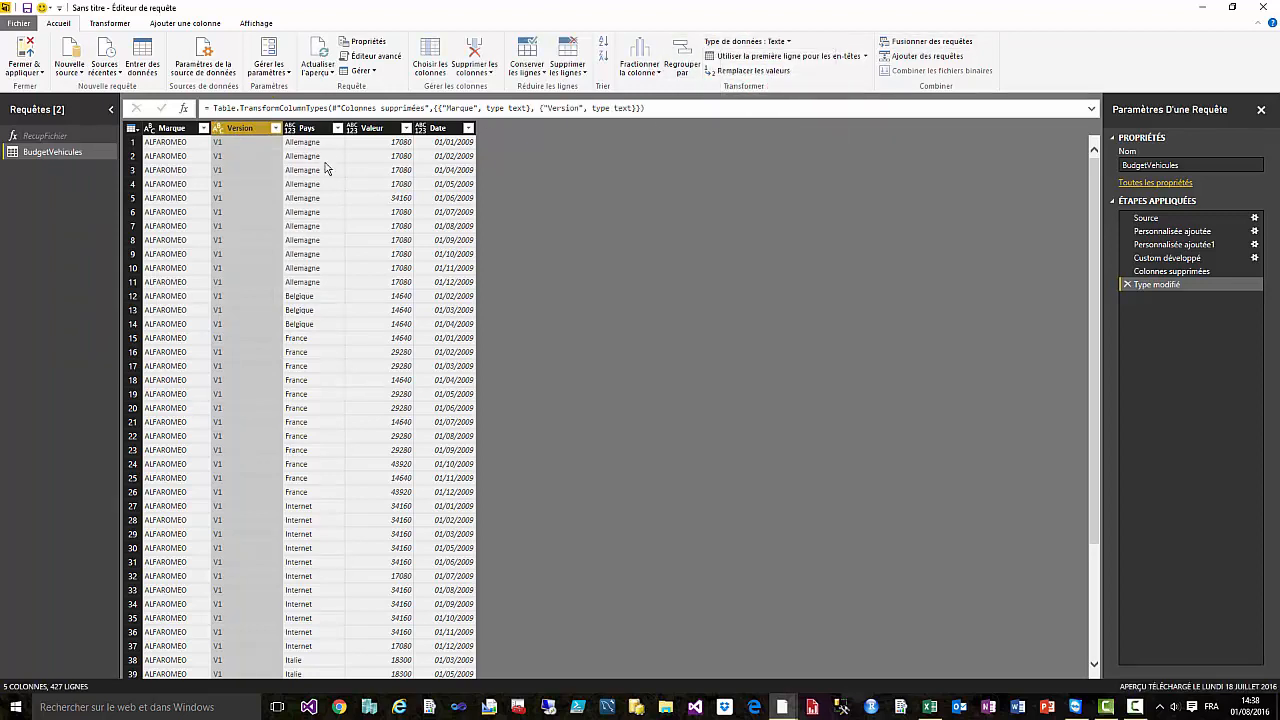
pyautogui.click(312, 128)
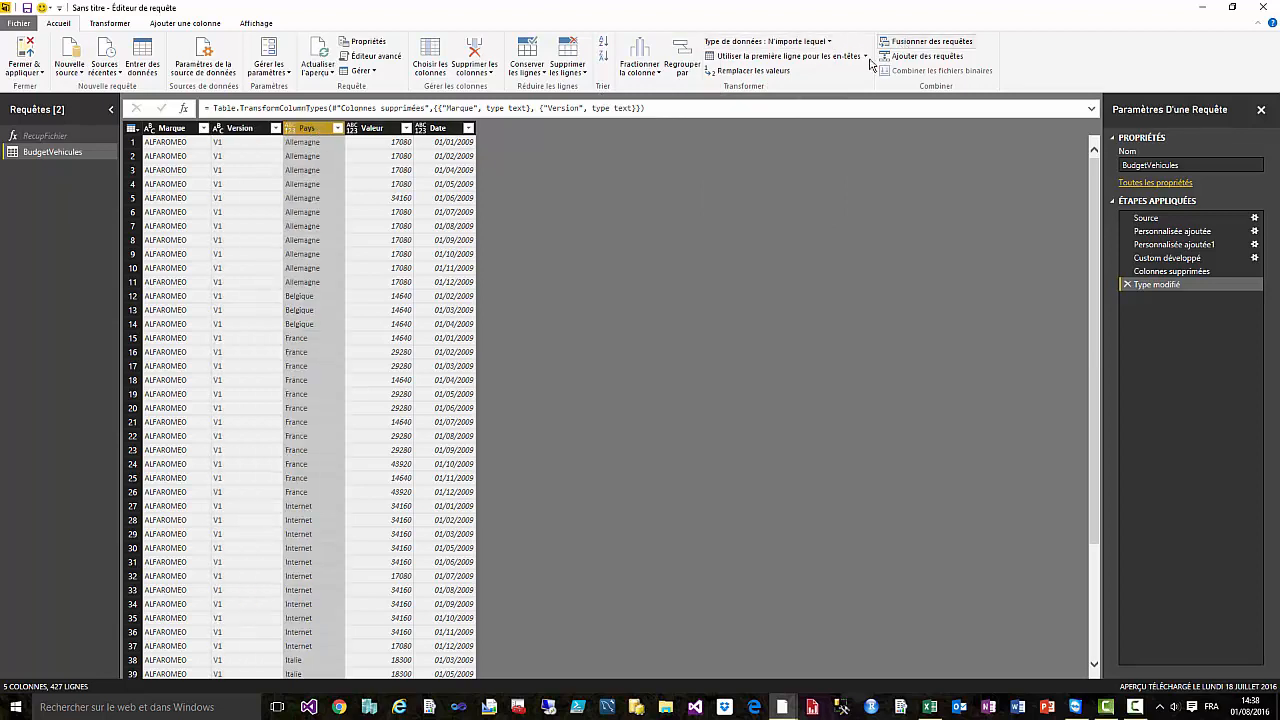
pyautogui.click(828, 42)
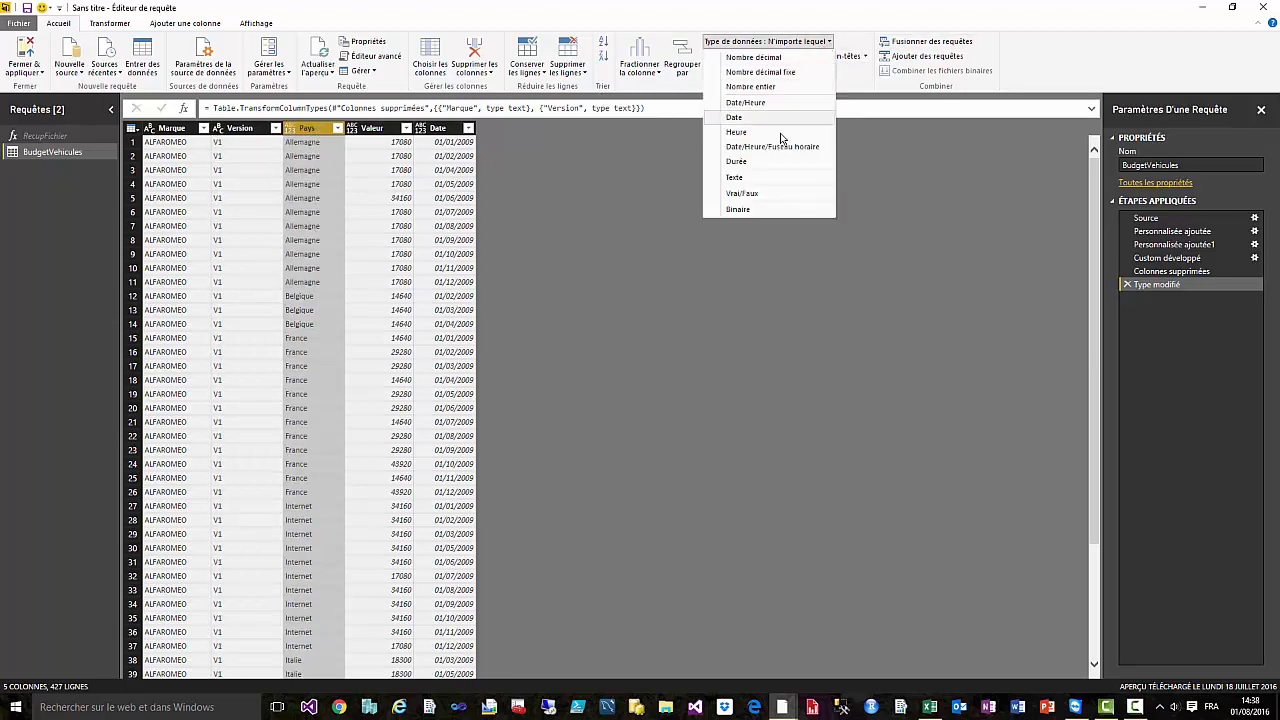
pyautogui.click(770, 179)
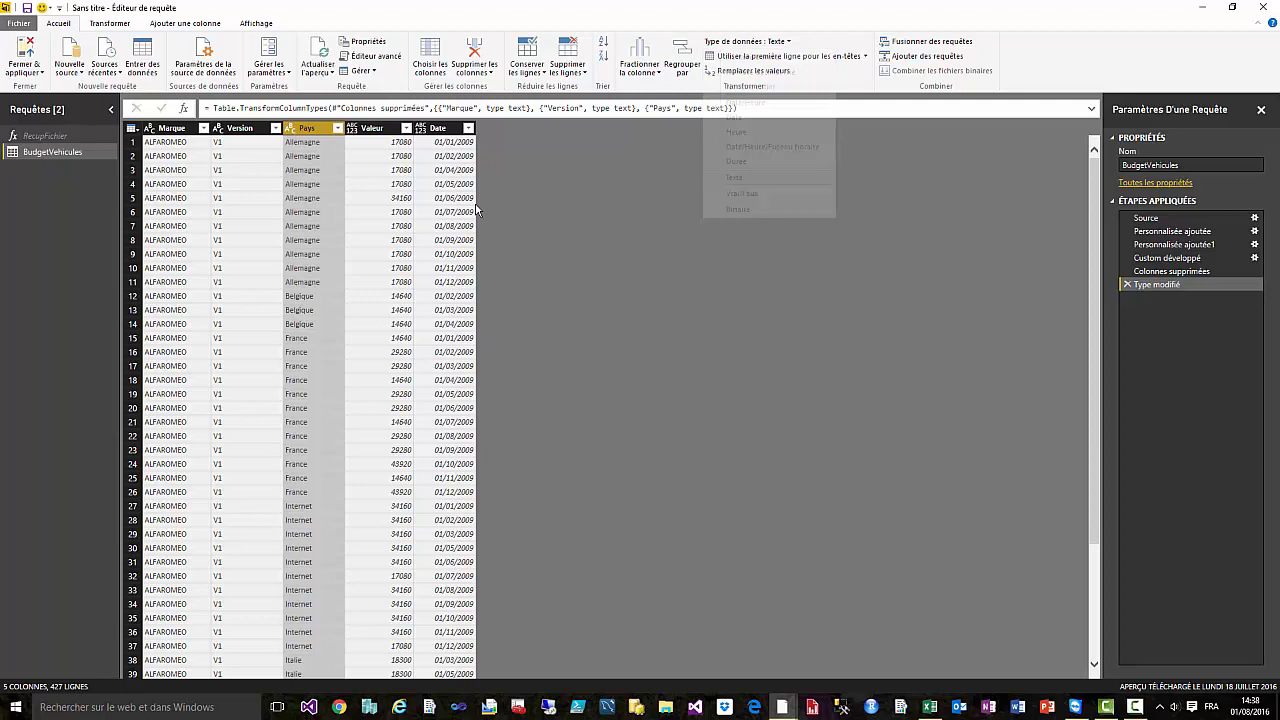
# Step: Set the data type of the Valeur column to Nombre décimal and of the Date column to Date
pyautogui.click(381, 129)
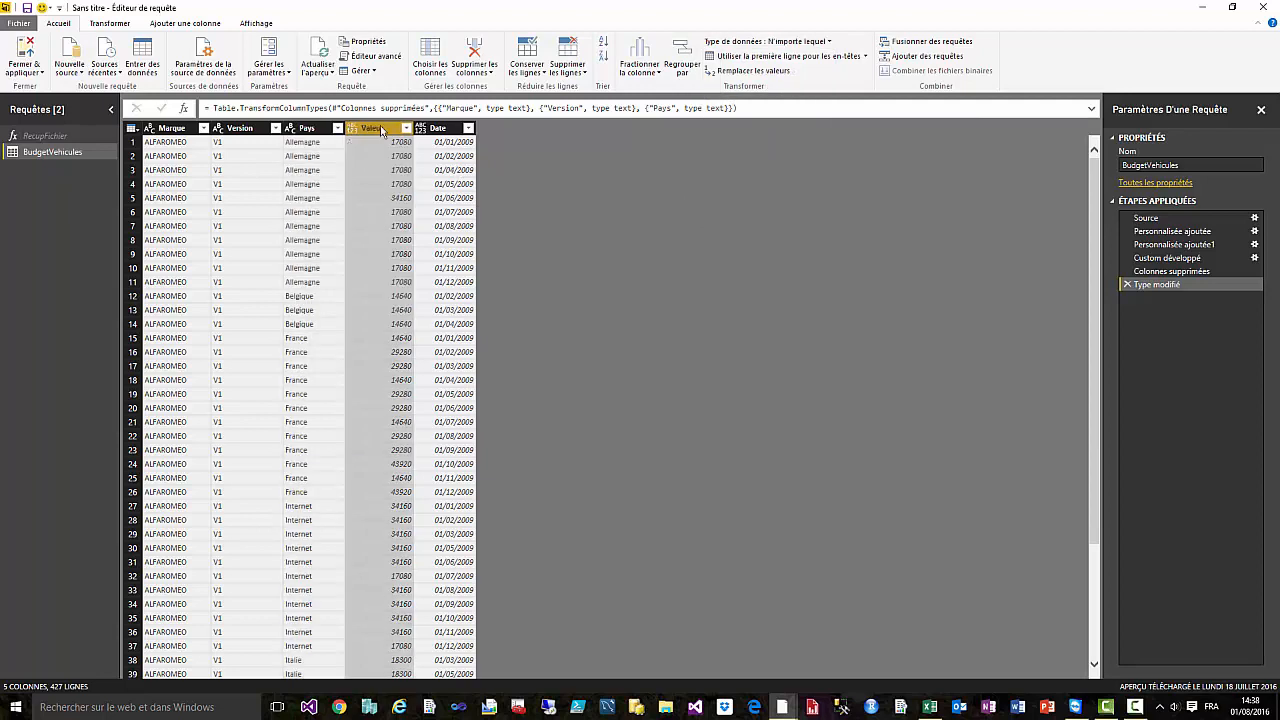
pyautogui.click(830, 46)
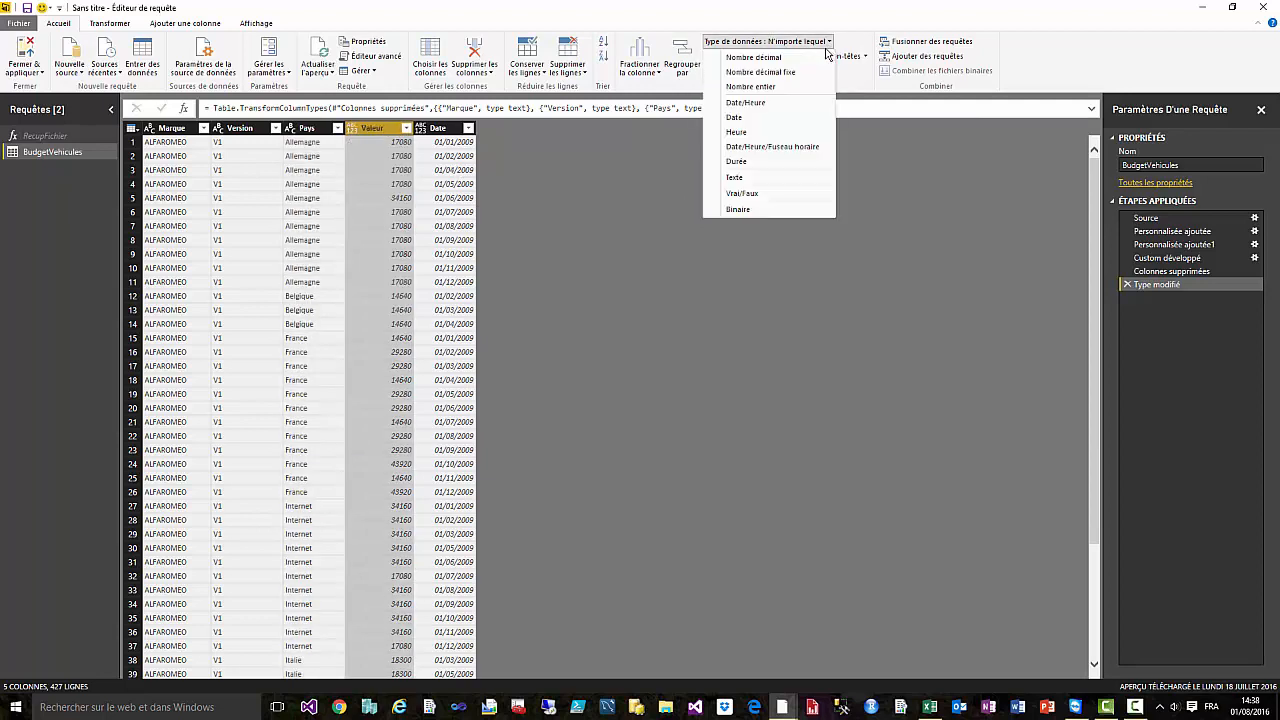
pyautogui.click(801, 58)
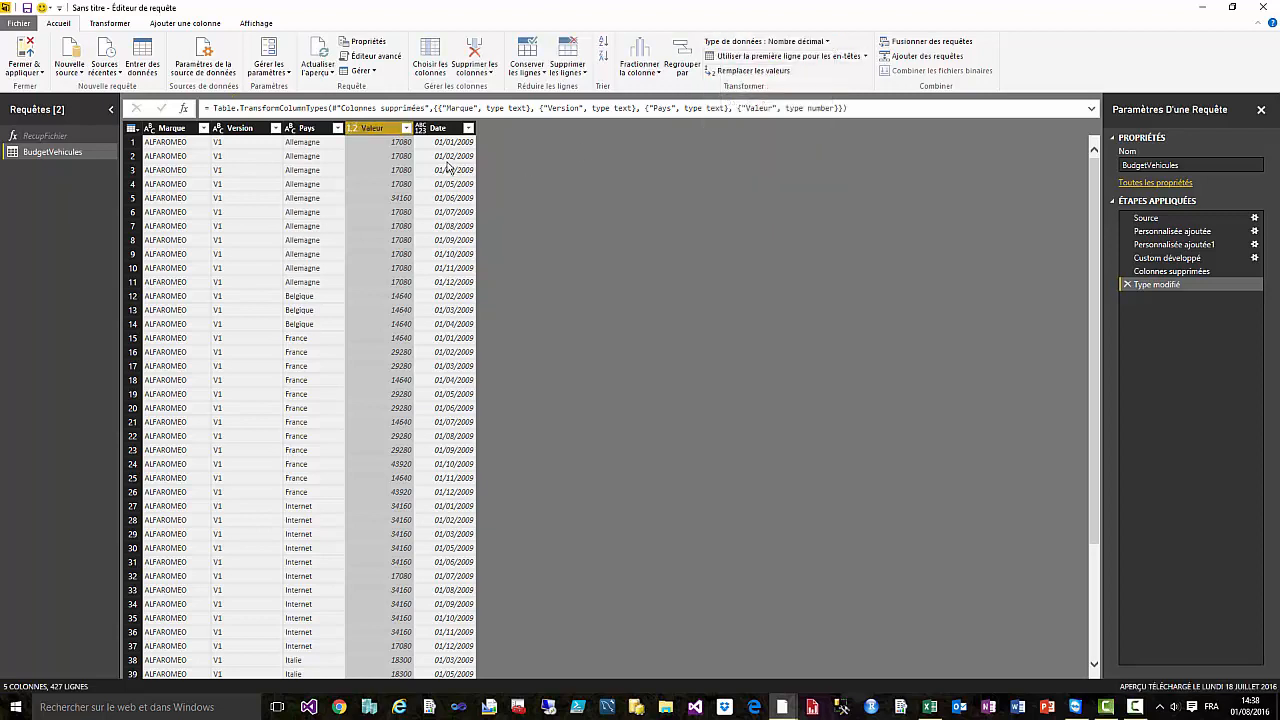
pyautogui.click(446, 131)
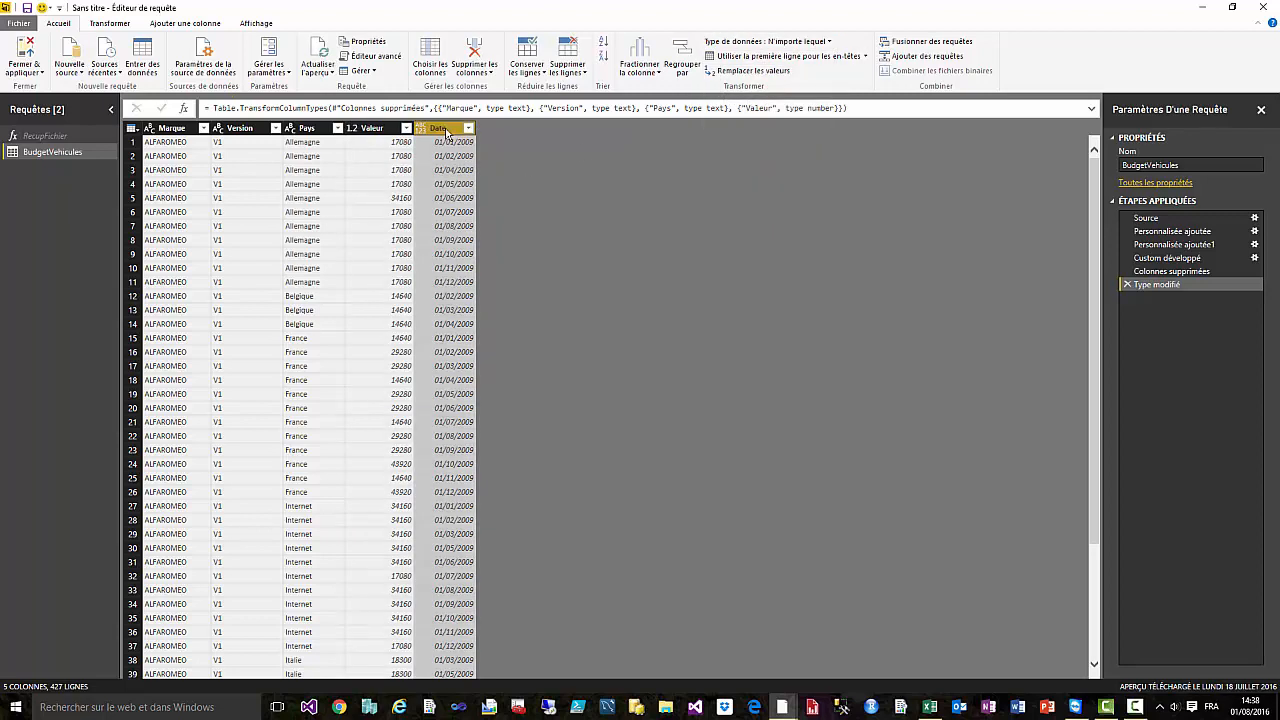
pyautogui.click(828, 48)
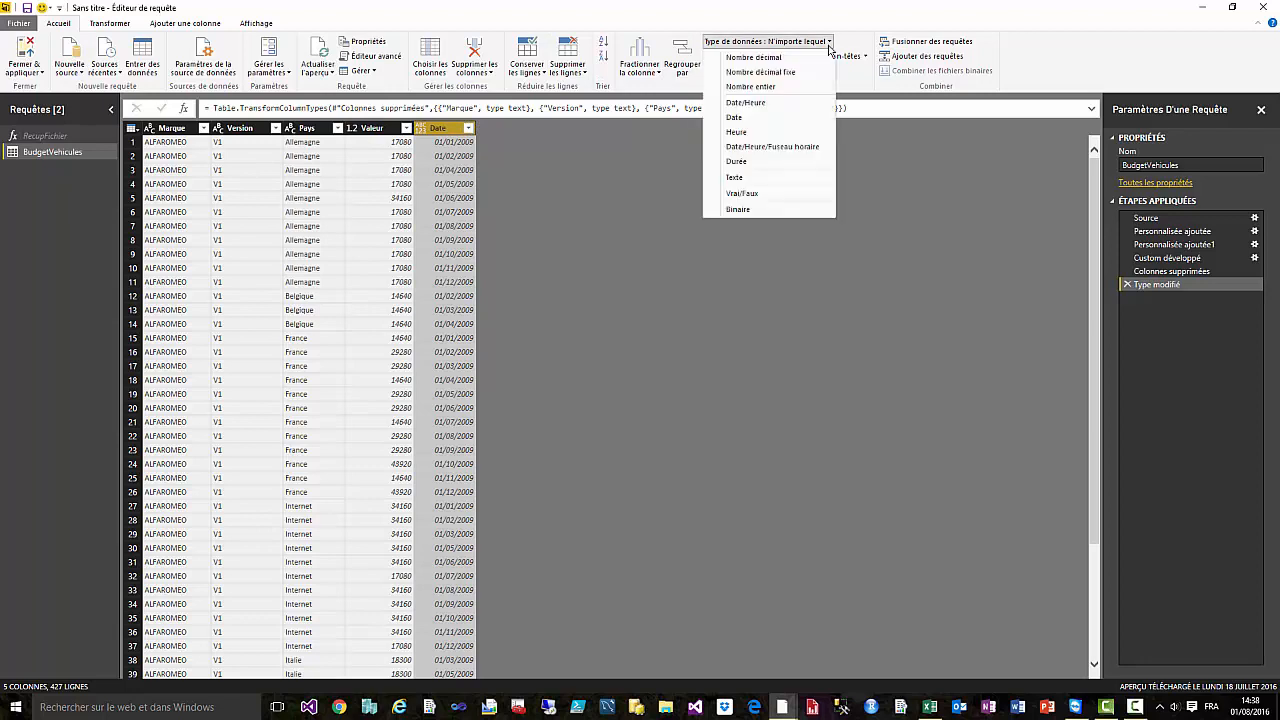
pyautogui.click(766, 118)
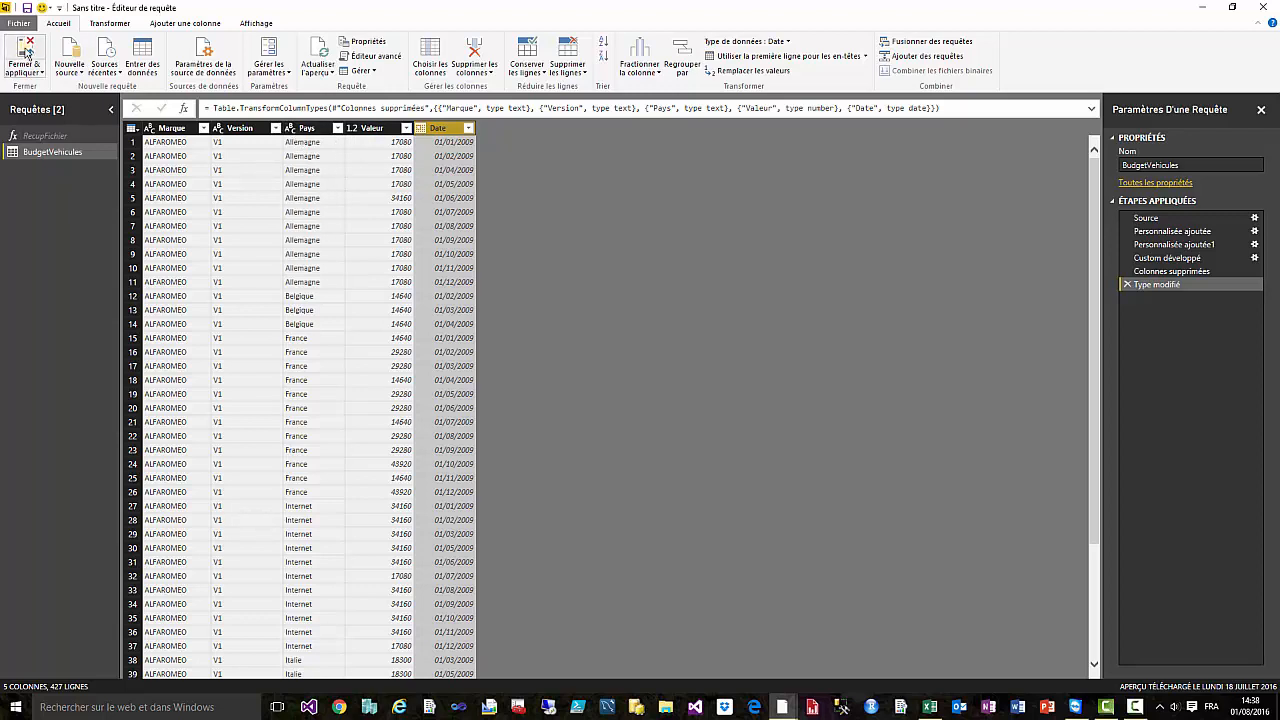
# Step: Close and apply the query changes, and format the Date column as 14/03/2001 (dd/MM/yyyy) in the data model
pyautogui.click(25, 52)
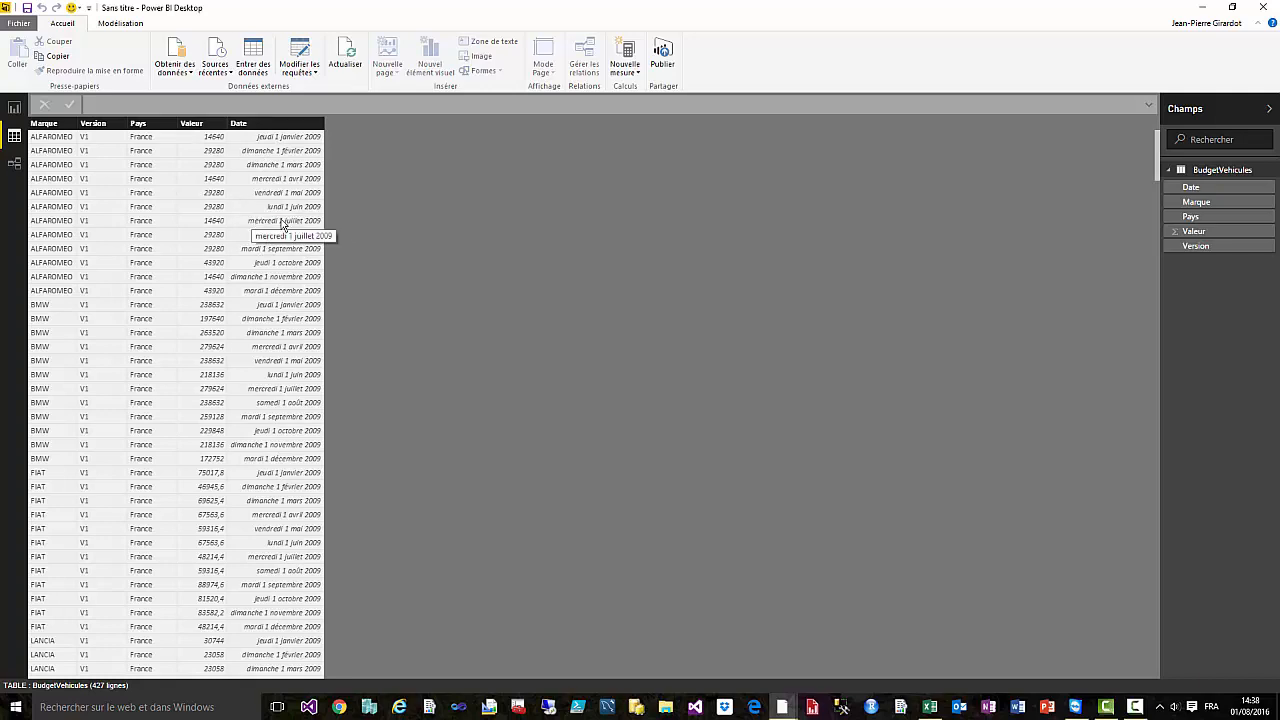
pyautogui.click(121, 27)
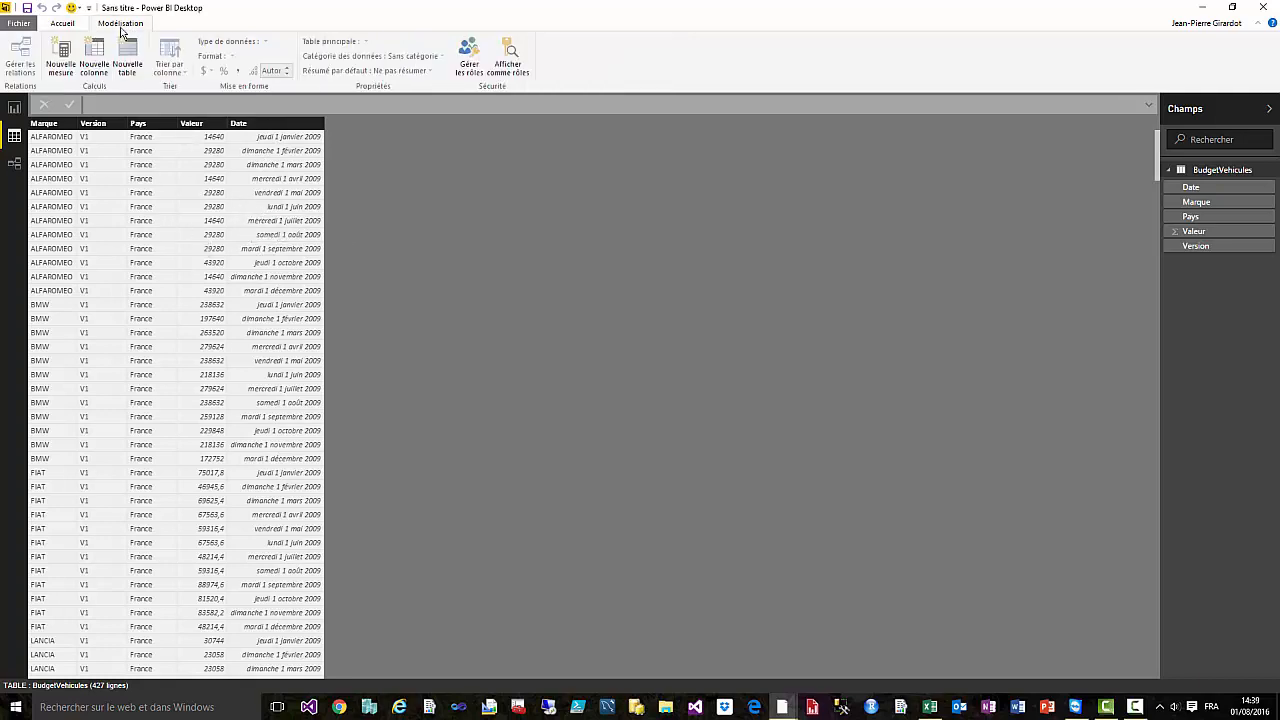
pyautogui.click(248, 124)
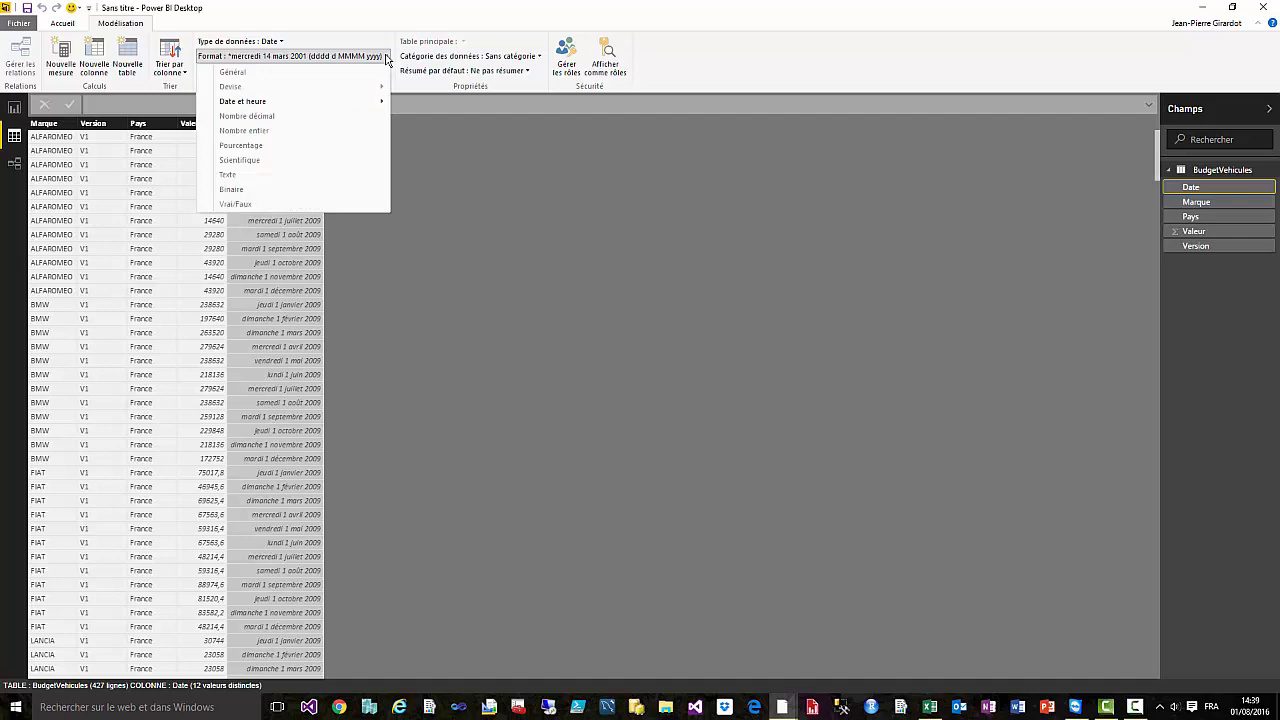
pyautogui.moveTo(371, 107)
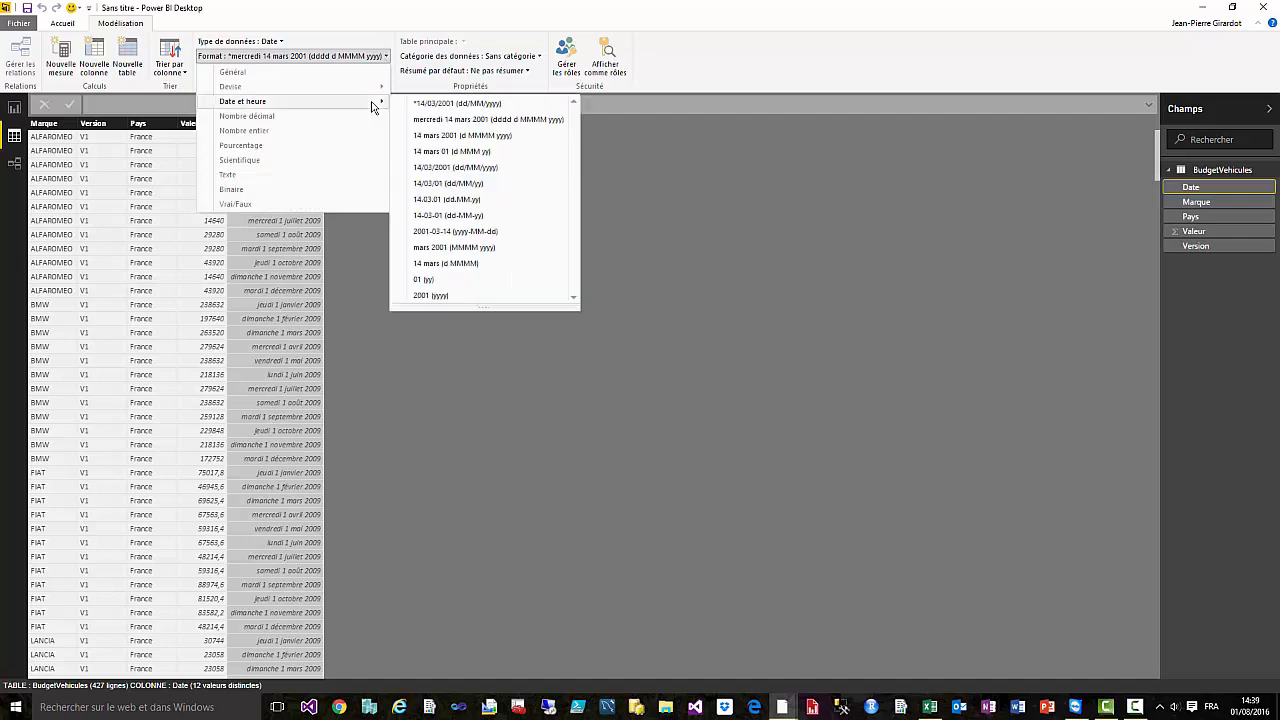
pyautogui.click(487, 169)
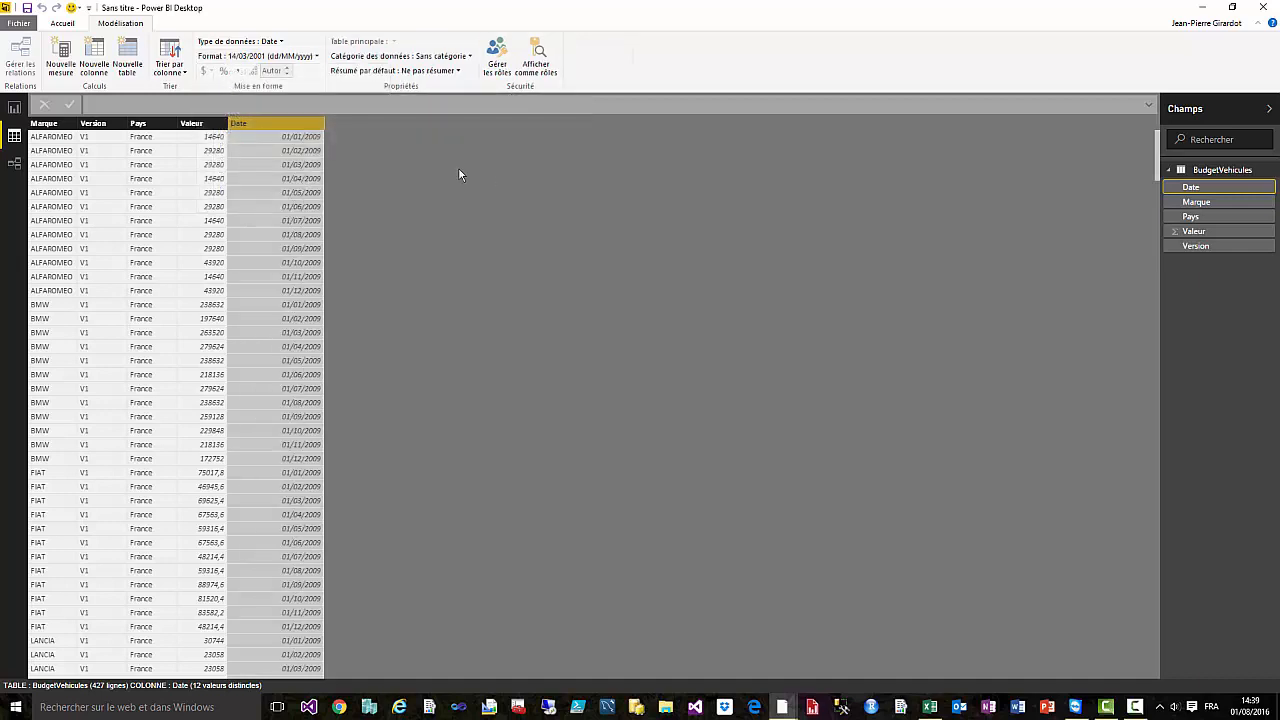
# Step: Format the Valeur column as currency with the € Euro (€ 123) symbol
pyautogui.click(205, 128)
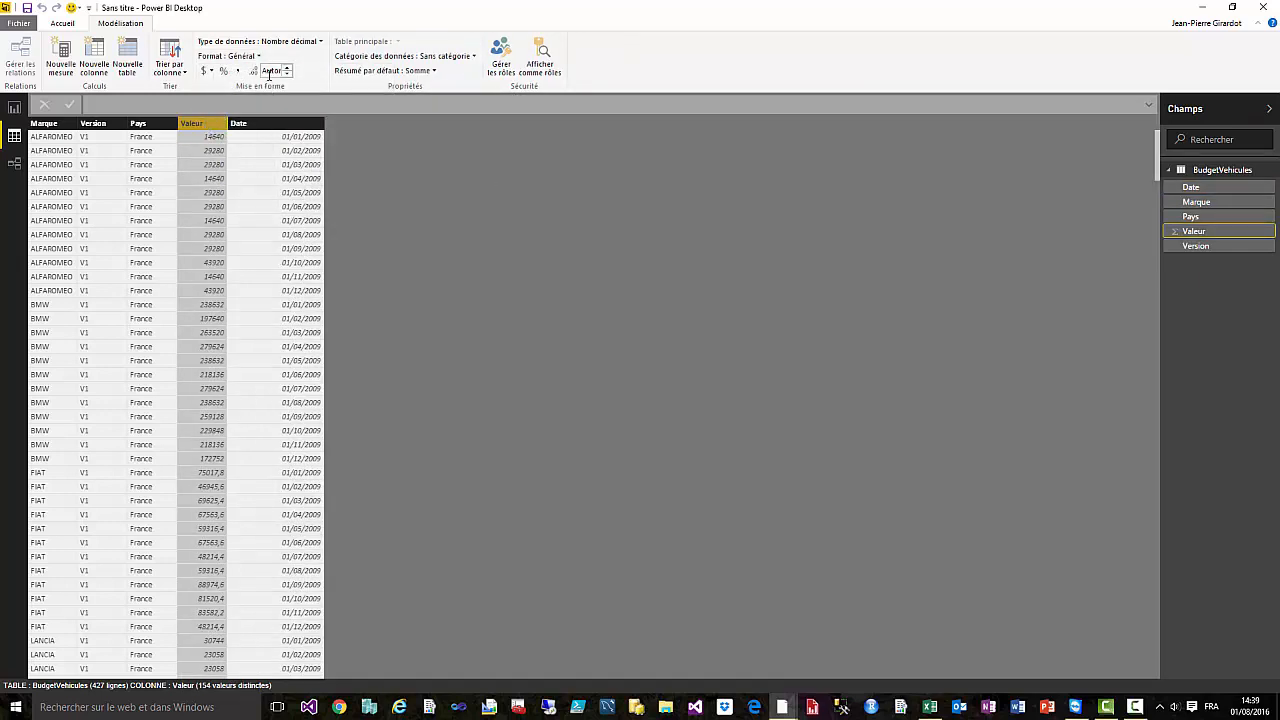
pyautogui.click(211, 74)
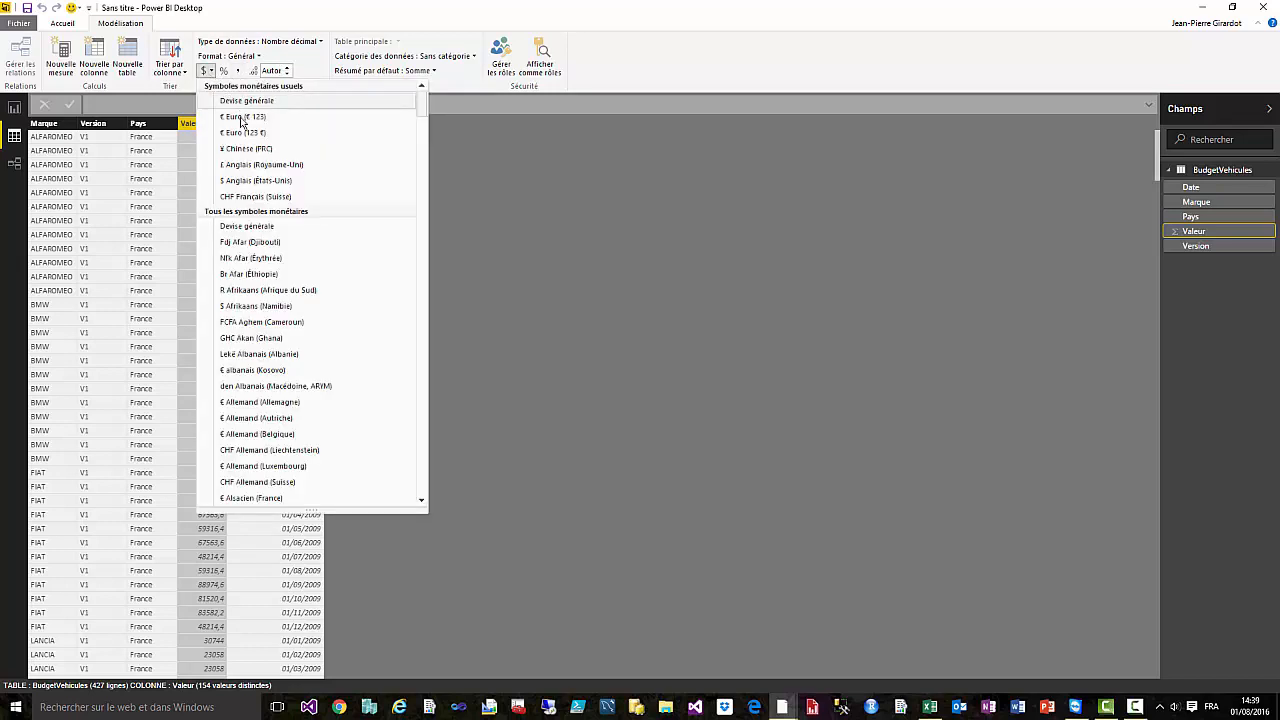
pyautogui.click(241, 118)
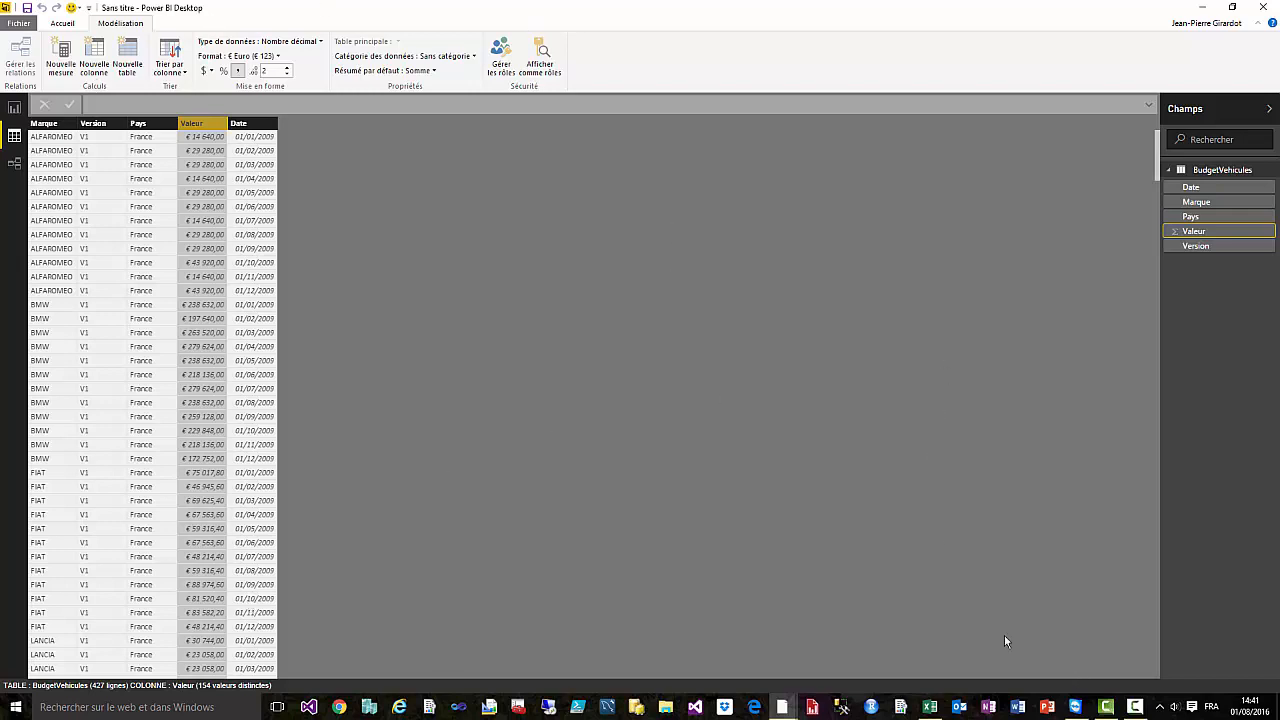
# Step: Switch to Excel and open the recent workbook BudgetALFAROMEO.xlsx
pyautogui.click(930, 707)
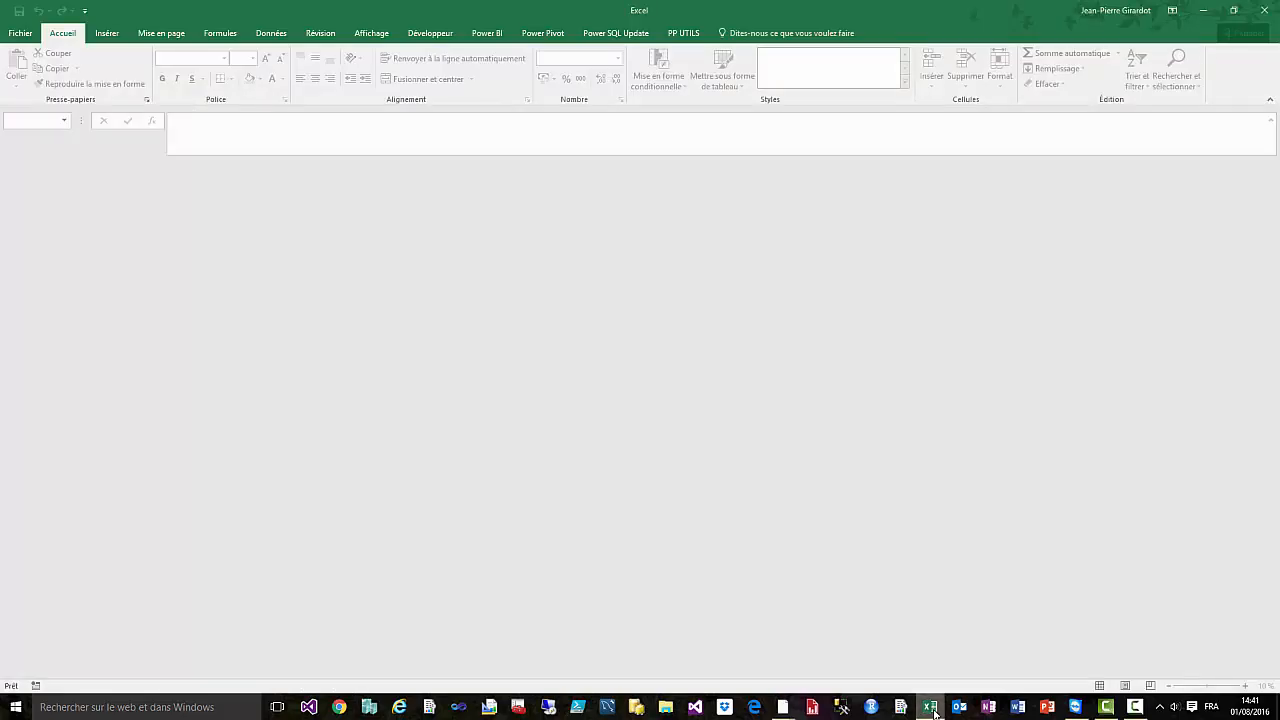
pyautogui.click(22, 37)
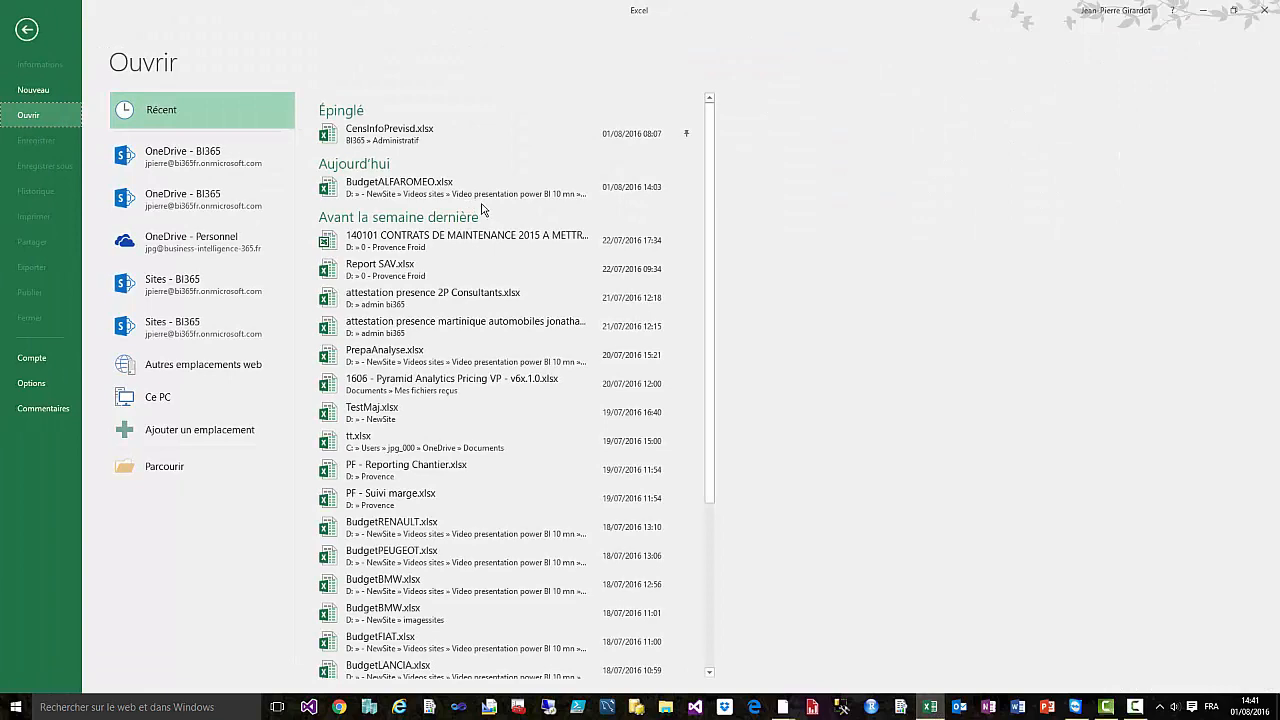
pyautogui.click(402, 190)
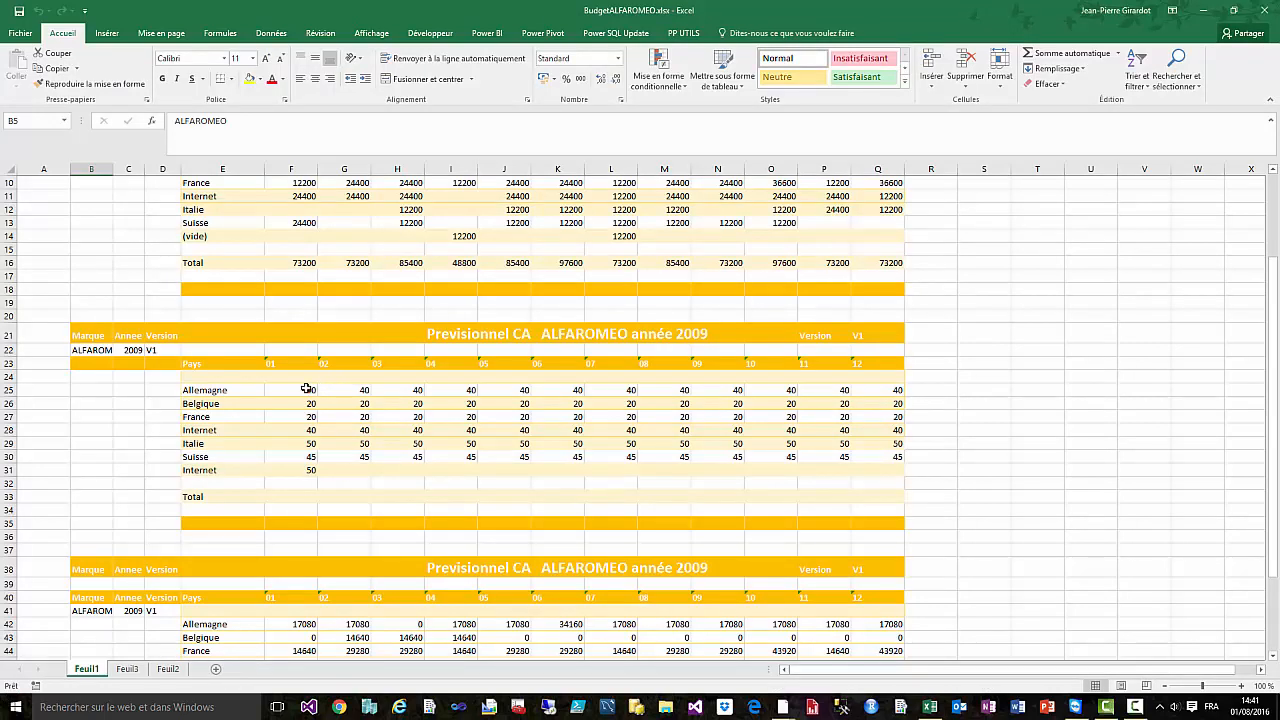
# Step: Set the Allemagne values for all twelve months (F25:Q25) on Feuil1 to 50, and save and close the workbook
pyautogui.moveTo(306, 389); pyautogui.dragTo(861, 386)
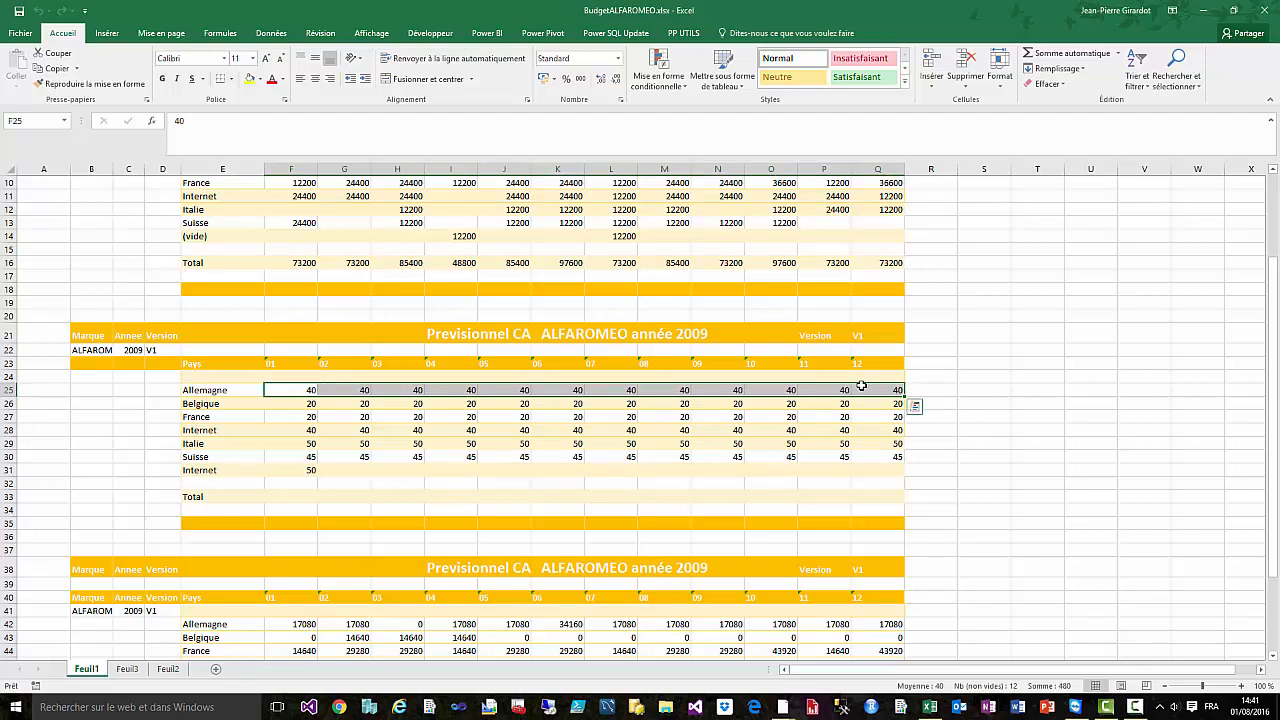
pyautogui.write('50')
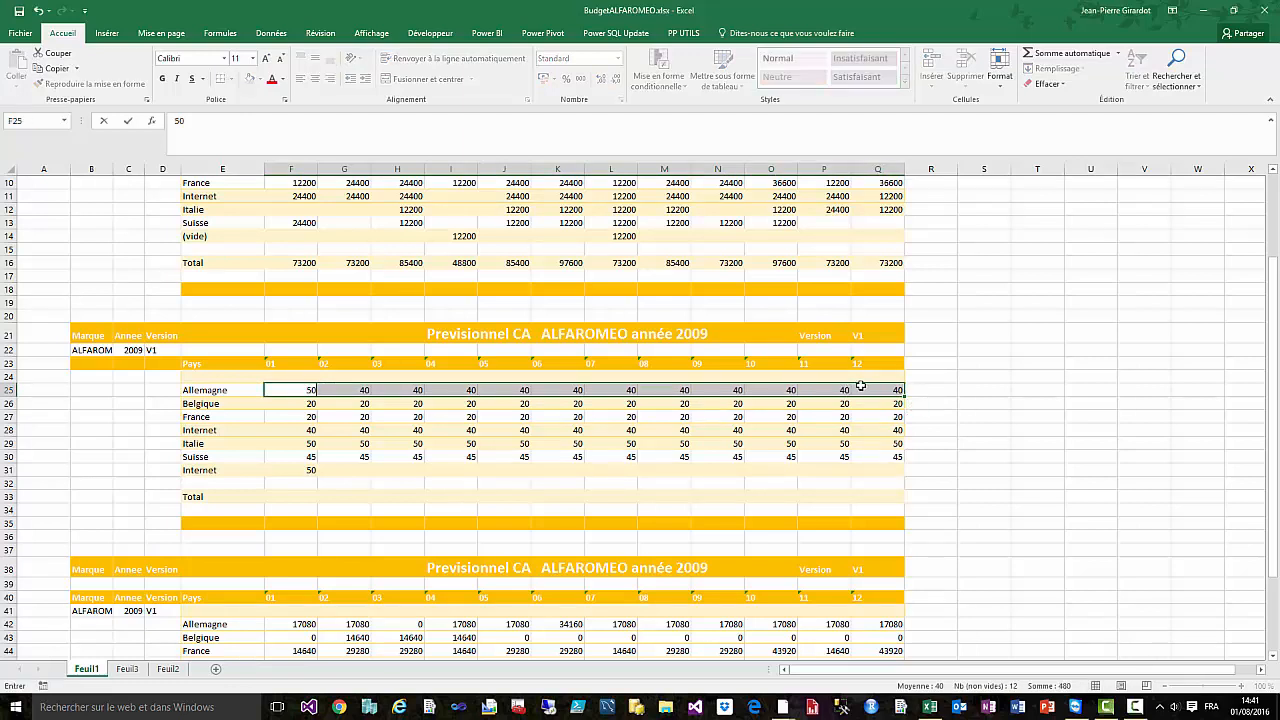
pyautogui.hotkey('ctrl', 'Return')
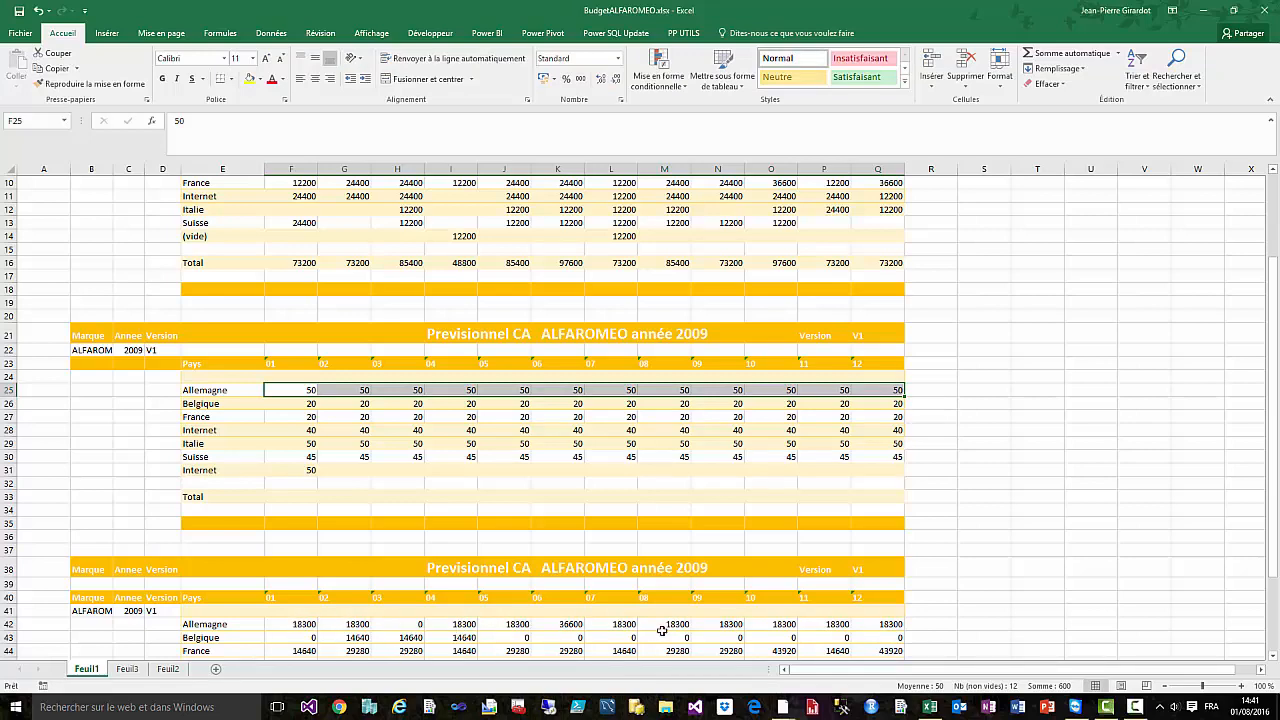
pyautogui.scroll(-3, 662, 630)
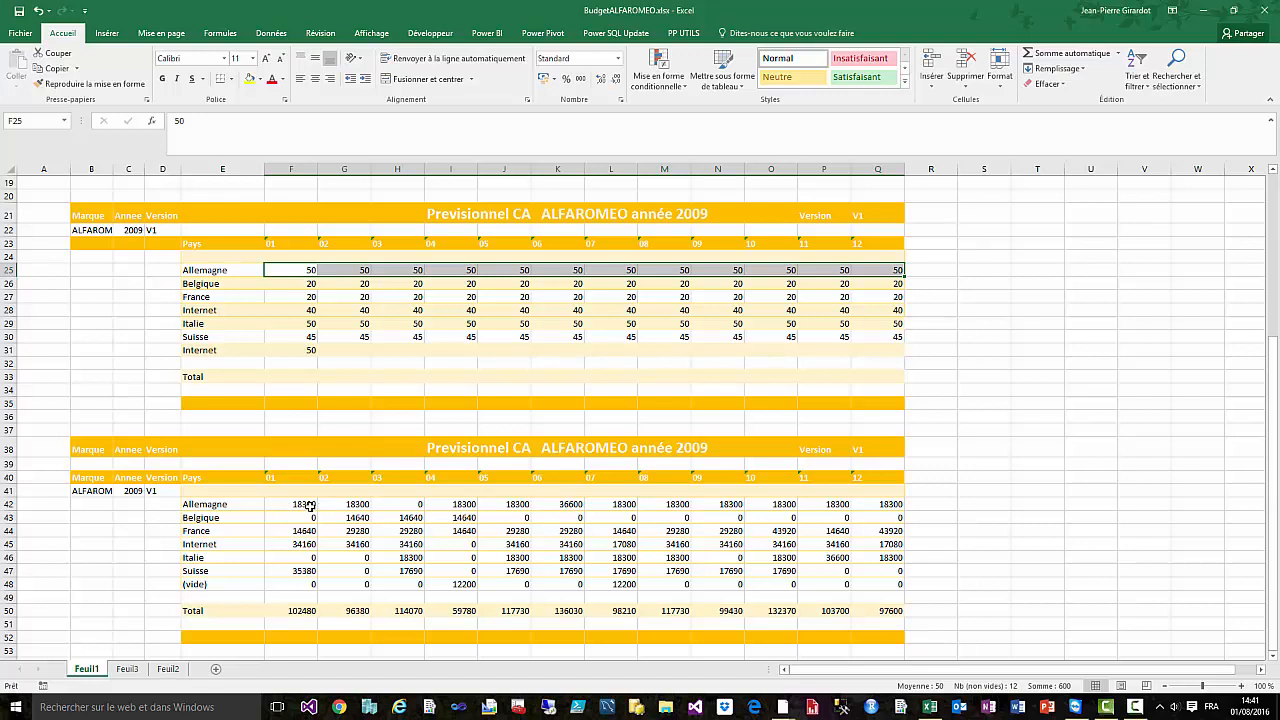
pyautogui.click(19, 12)
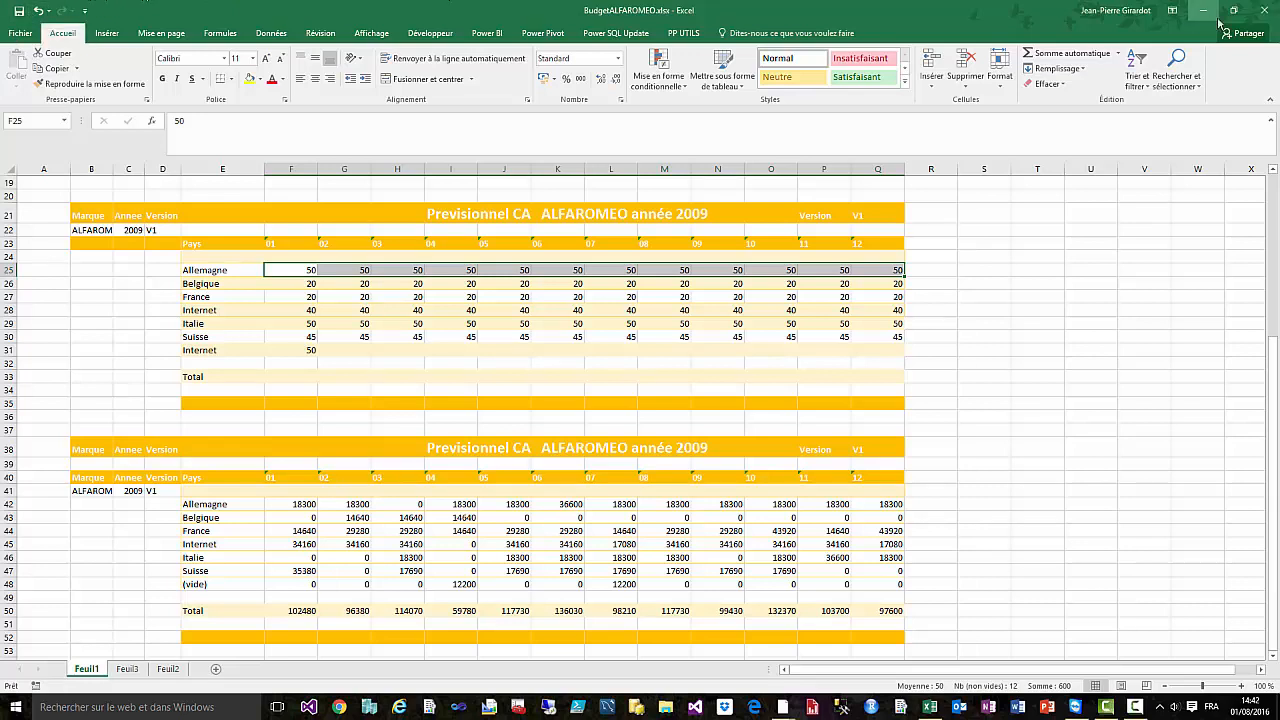
pyautogui.click(1264, 10)
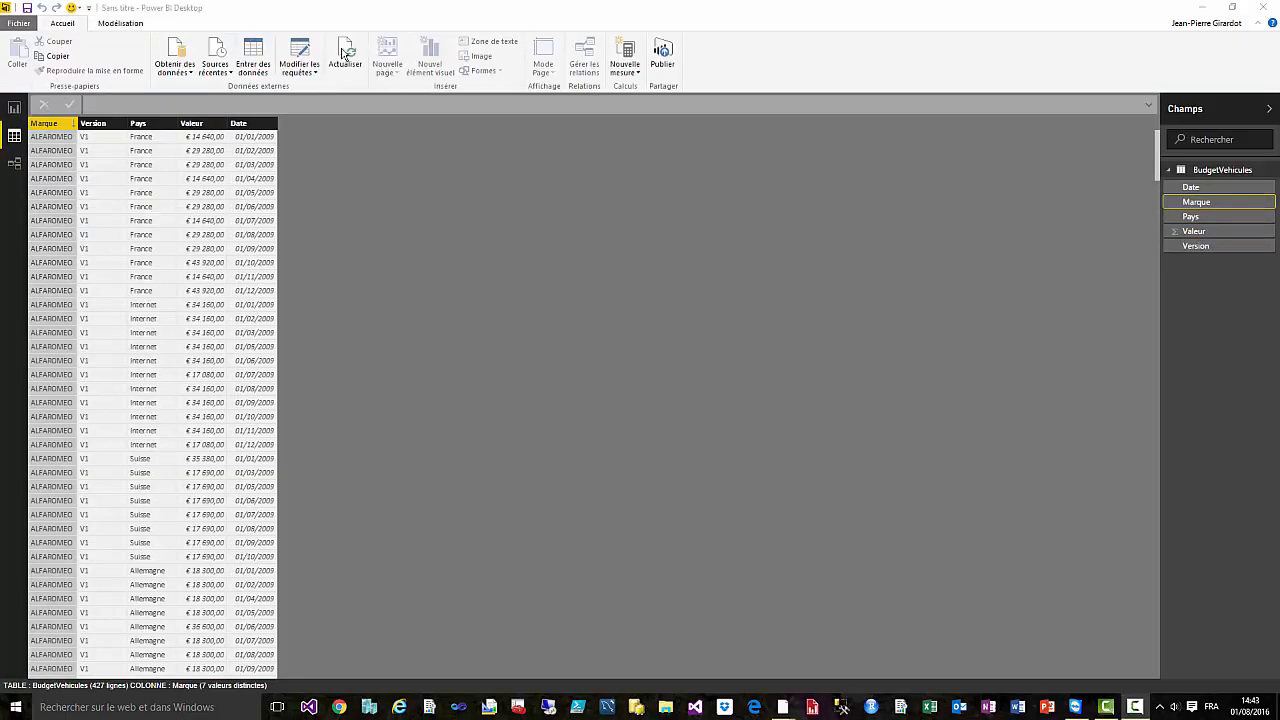
# Step: Review the ALFAROMEO rows of BudgetVehicules in Power BI Desktop and refresh the data from the source workbooks
pyautogui.scroll(-3, 193, 323)
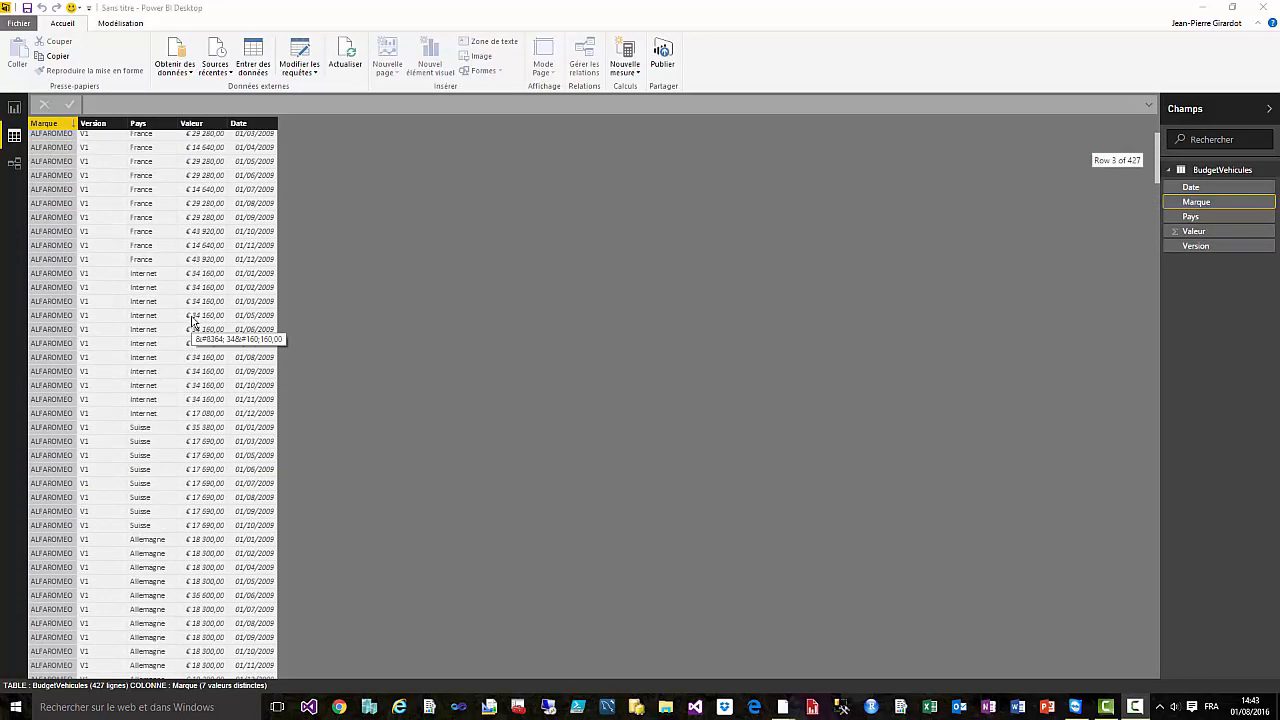
pyautogui.scroll(3, 193, 323)
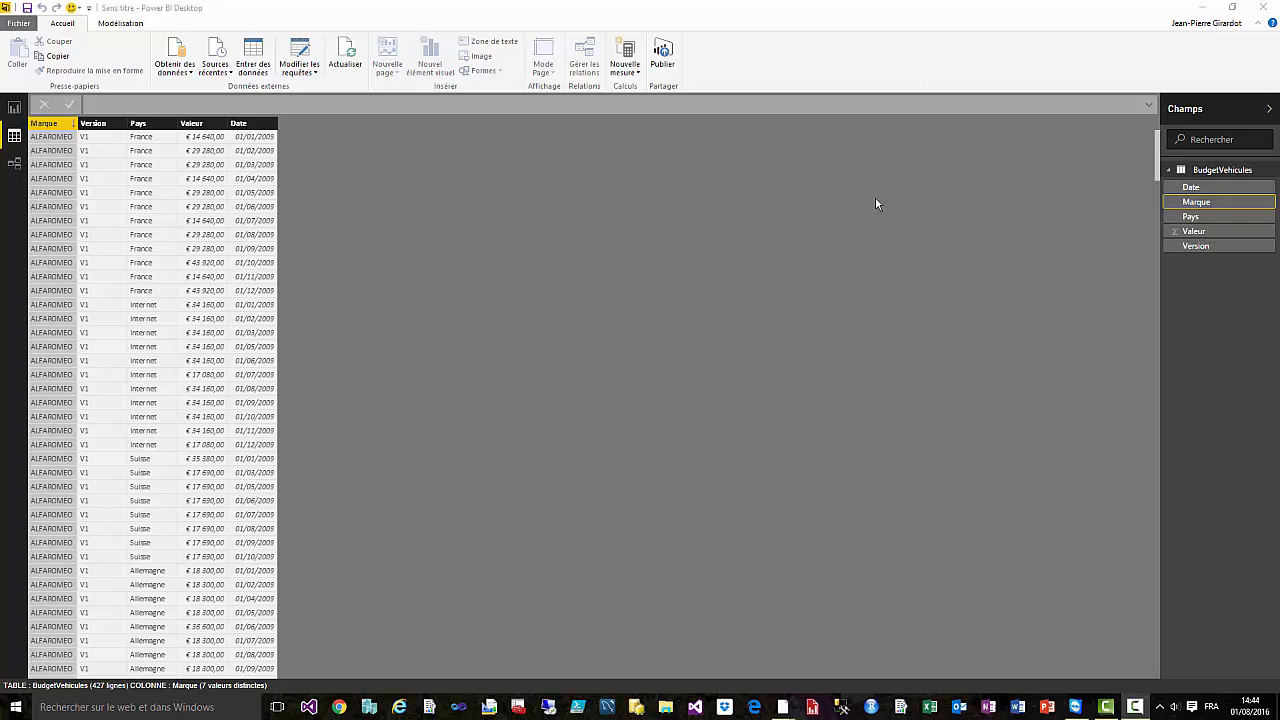
pyautogui.click(352, 55)
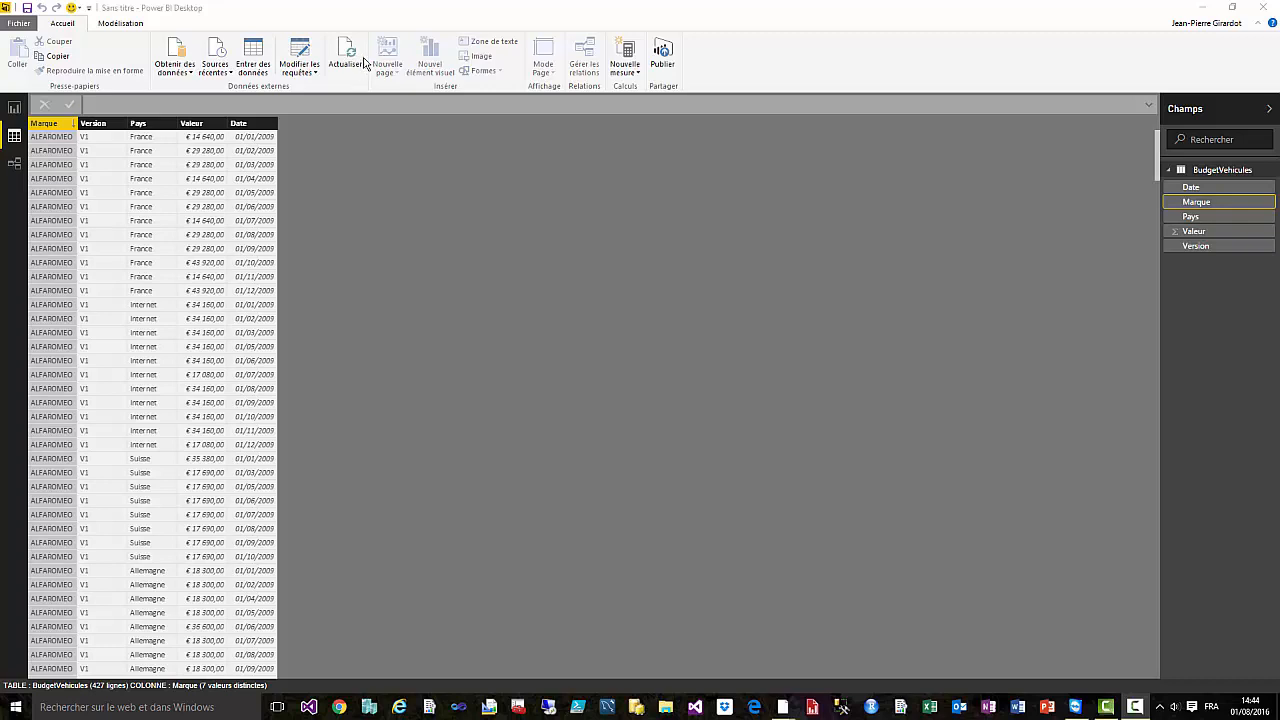